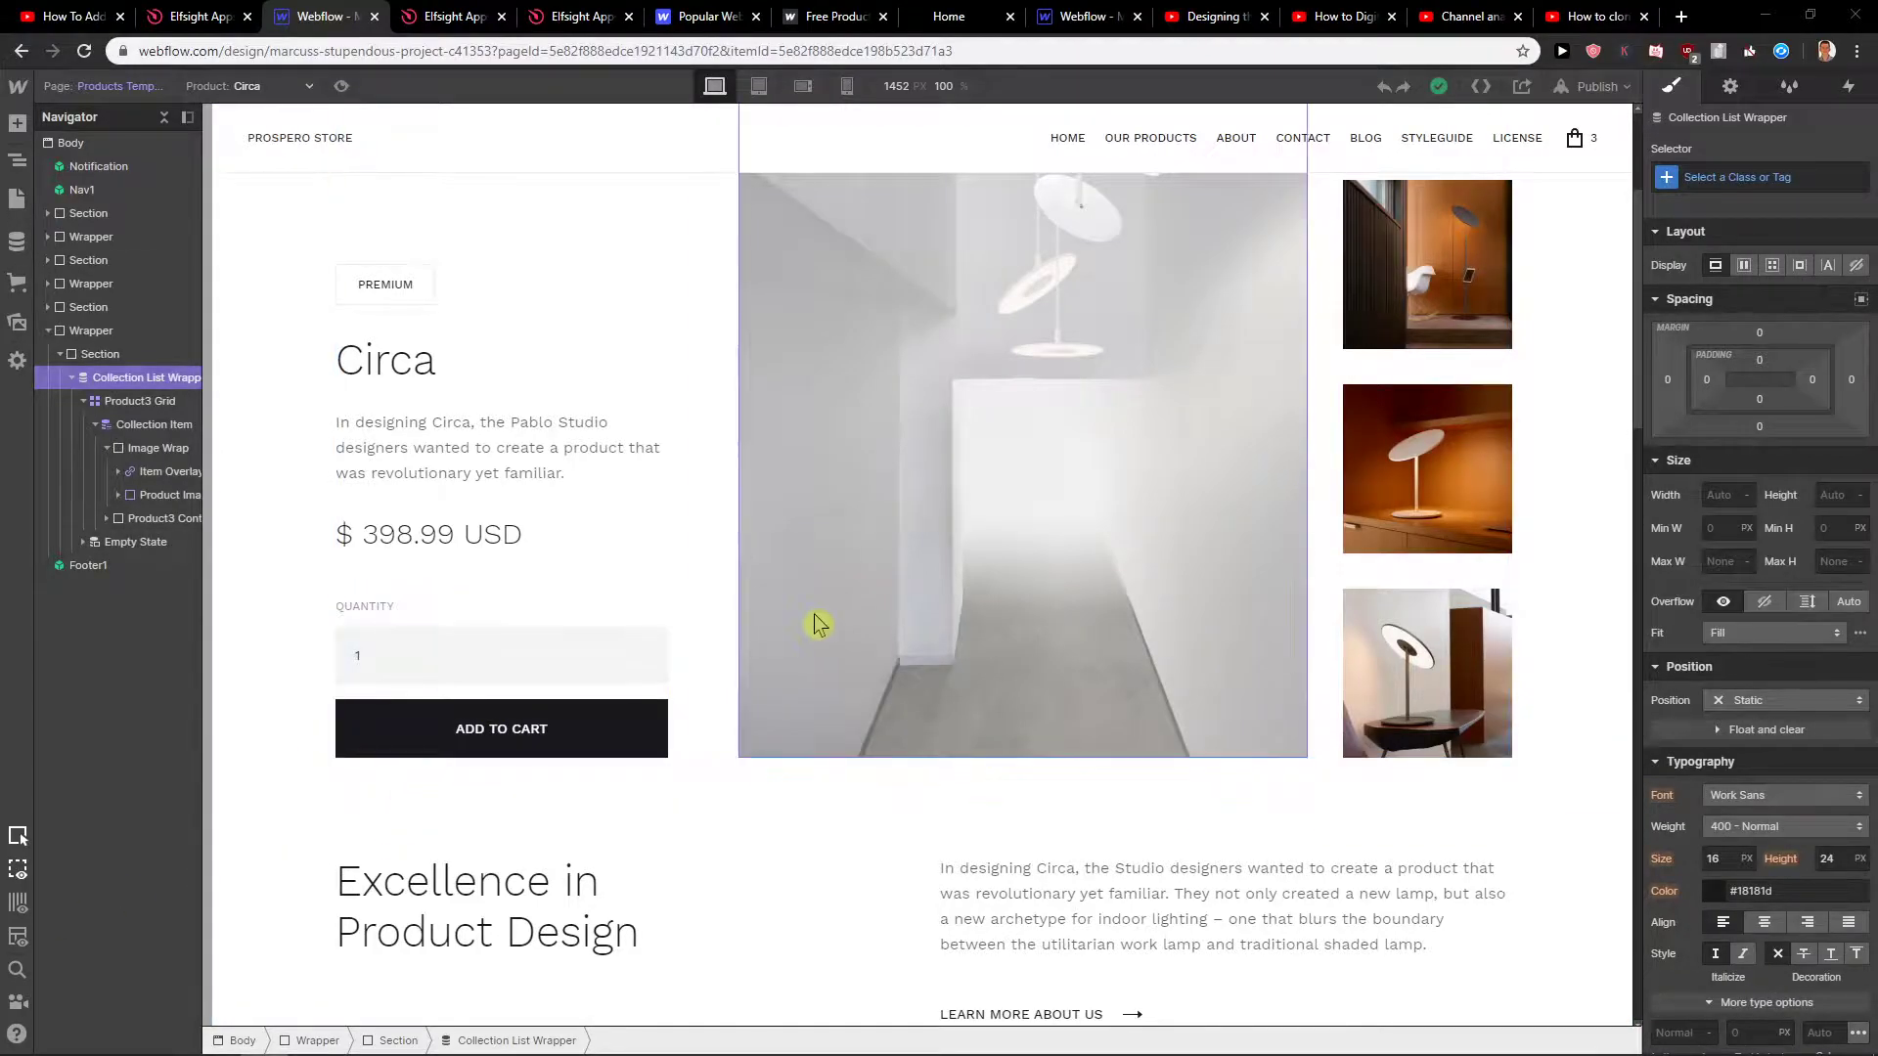
{"action": "scroll", "coordinate": [1018, 864], "scroll_direction": "up", "scroll_amount": 3}
{"action": "scroll", "coordinate": [838, 860], "scroll_direction": "down", "scroll_amount": 2}
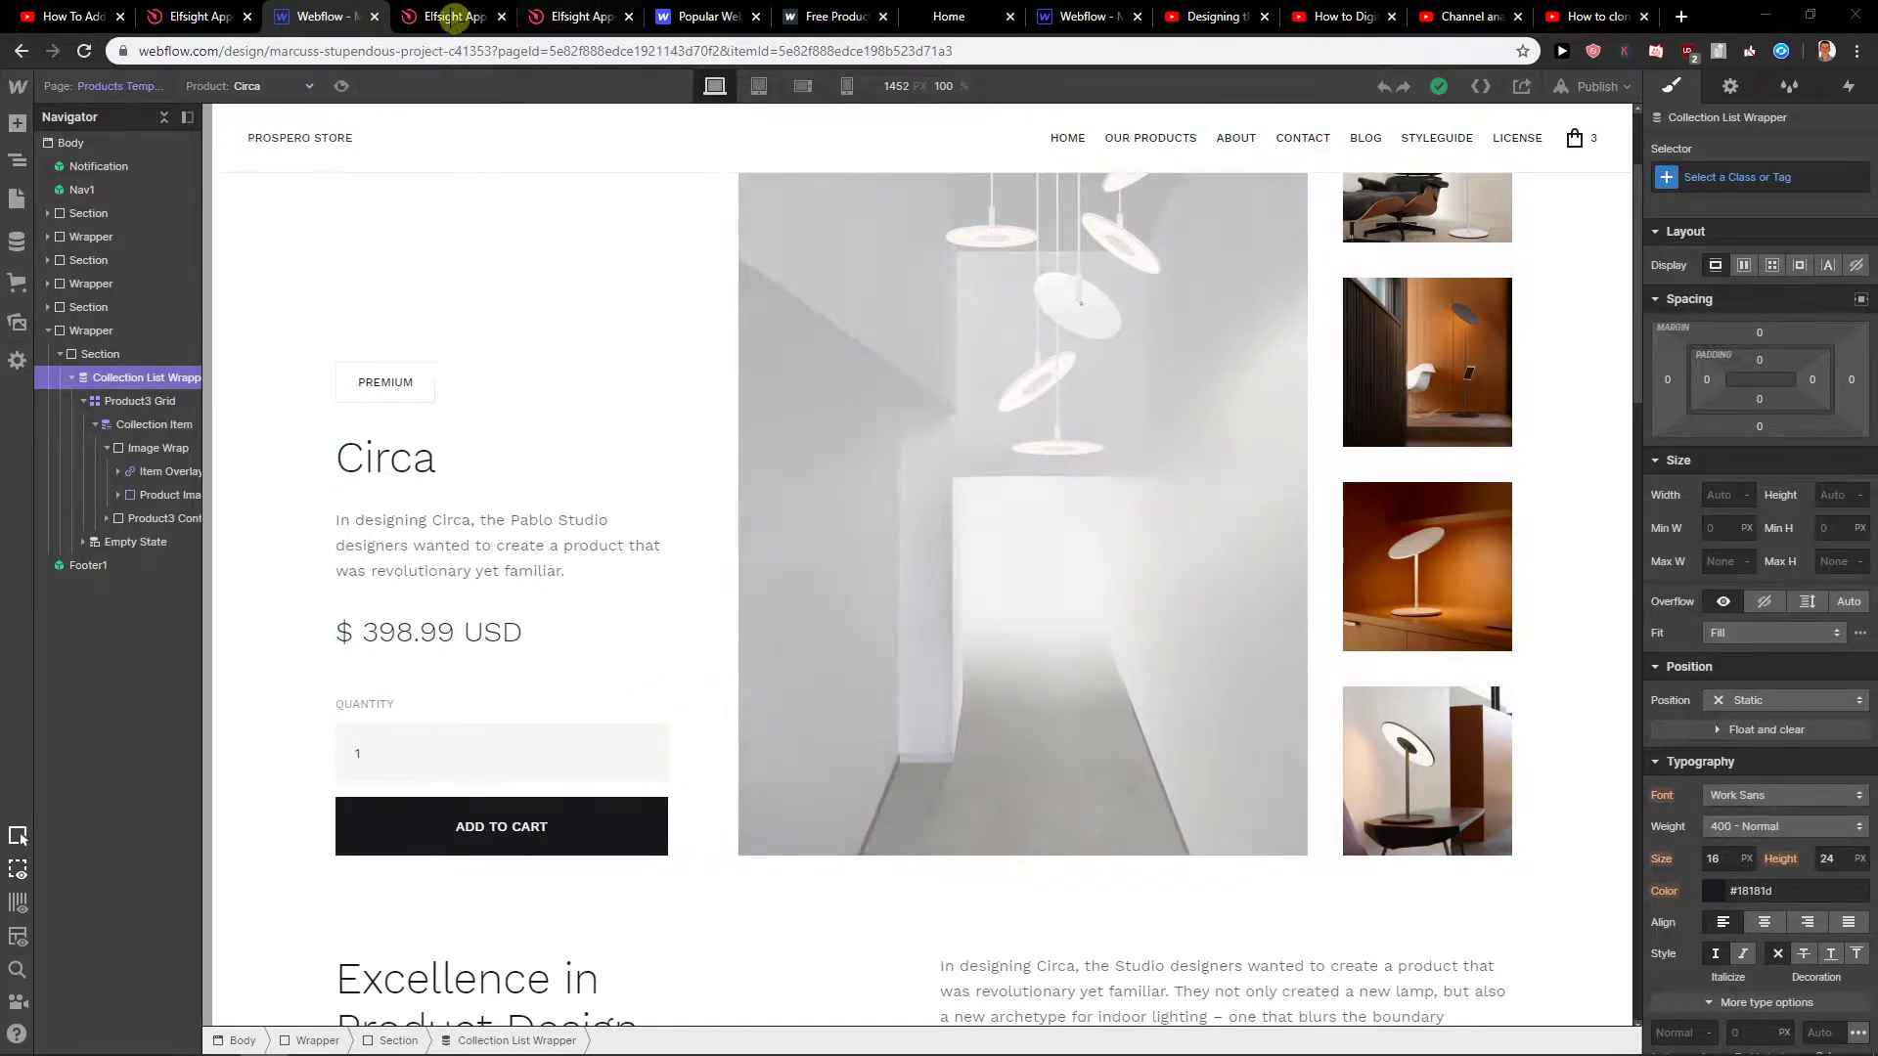
Open the Elfsight website from the YouTube video description link
{"action": "left_click", "coordinate": [75, 15]}
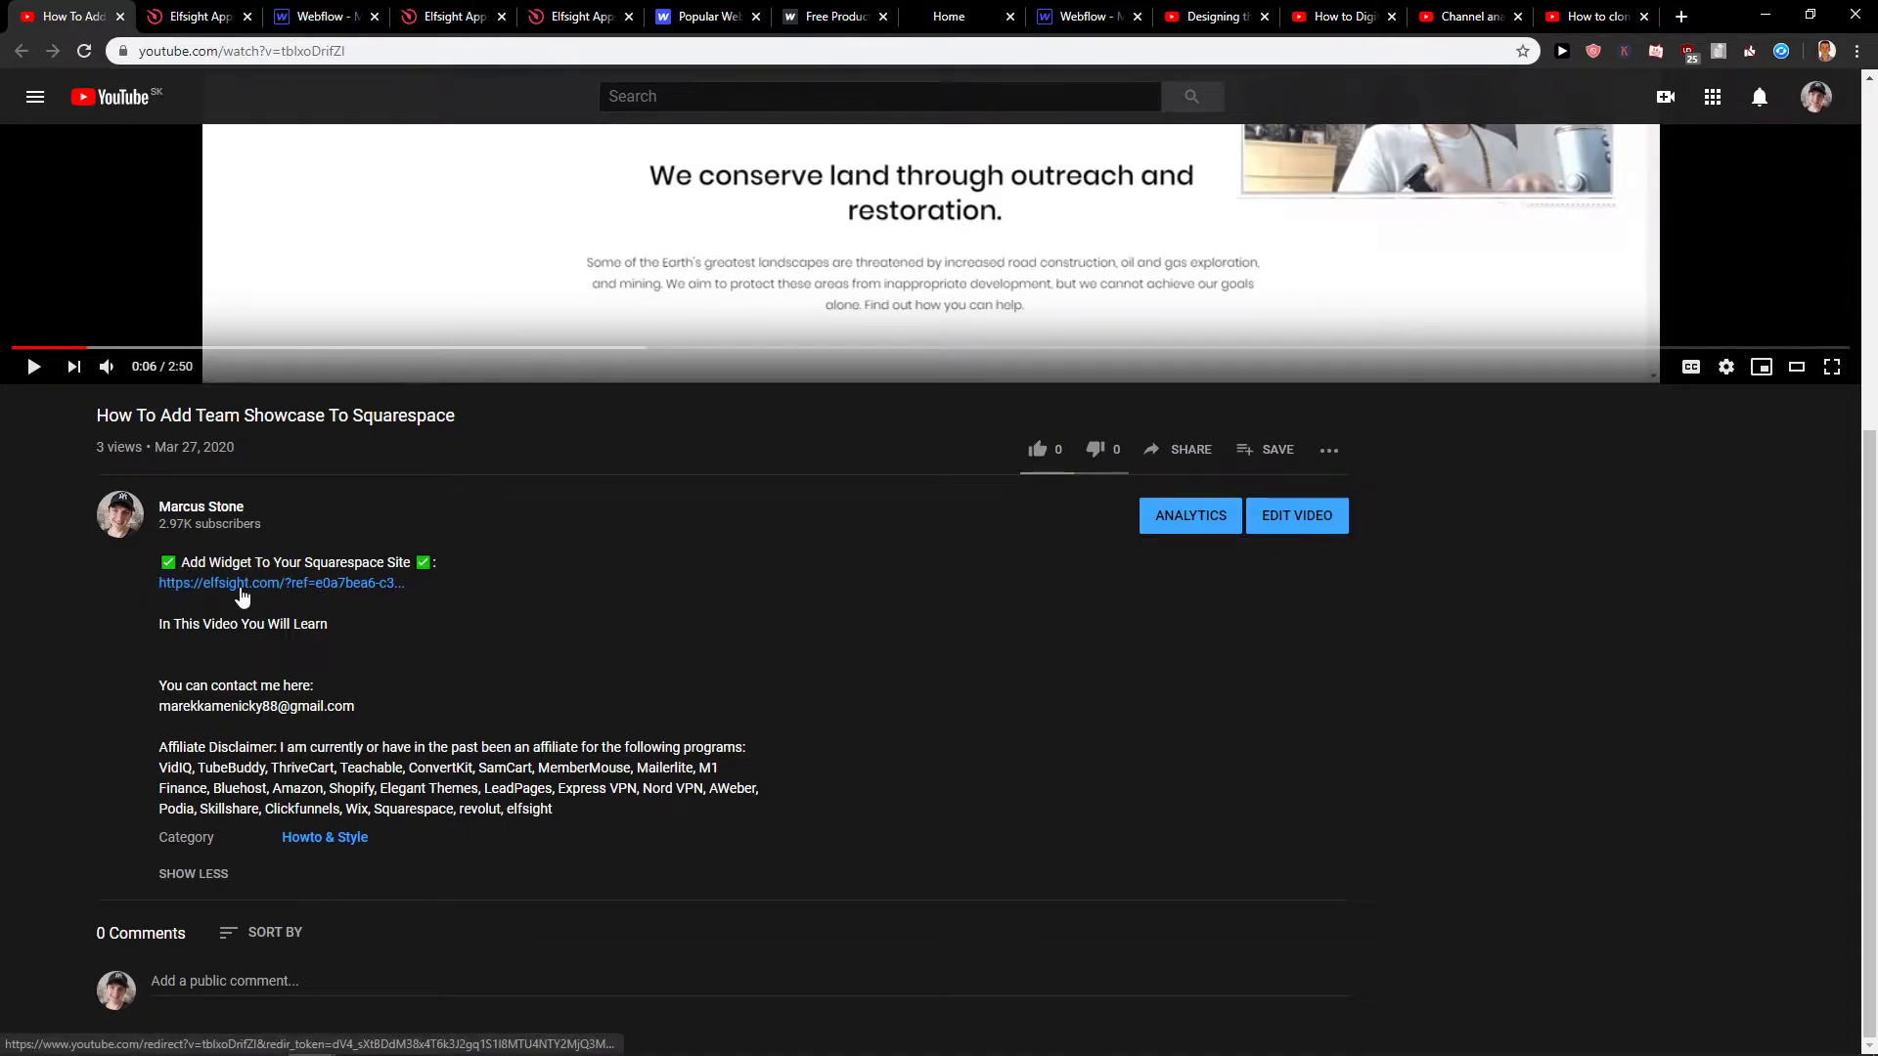
{"action": "middle_click", "coordinate": [225, 594]}
{"action": "left_click", "coordinate": [190, 15]}
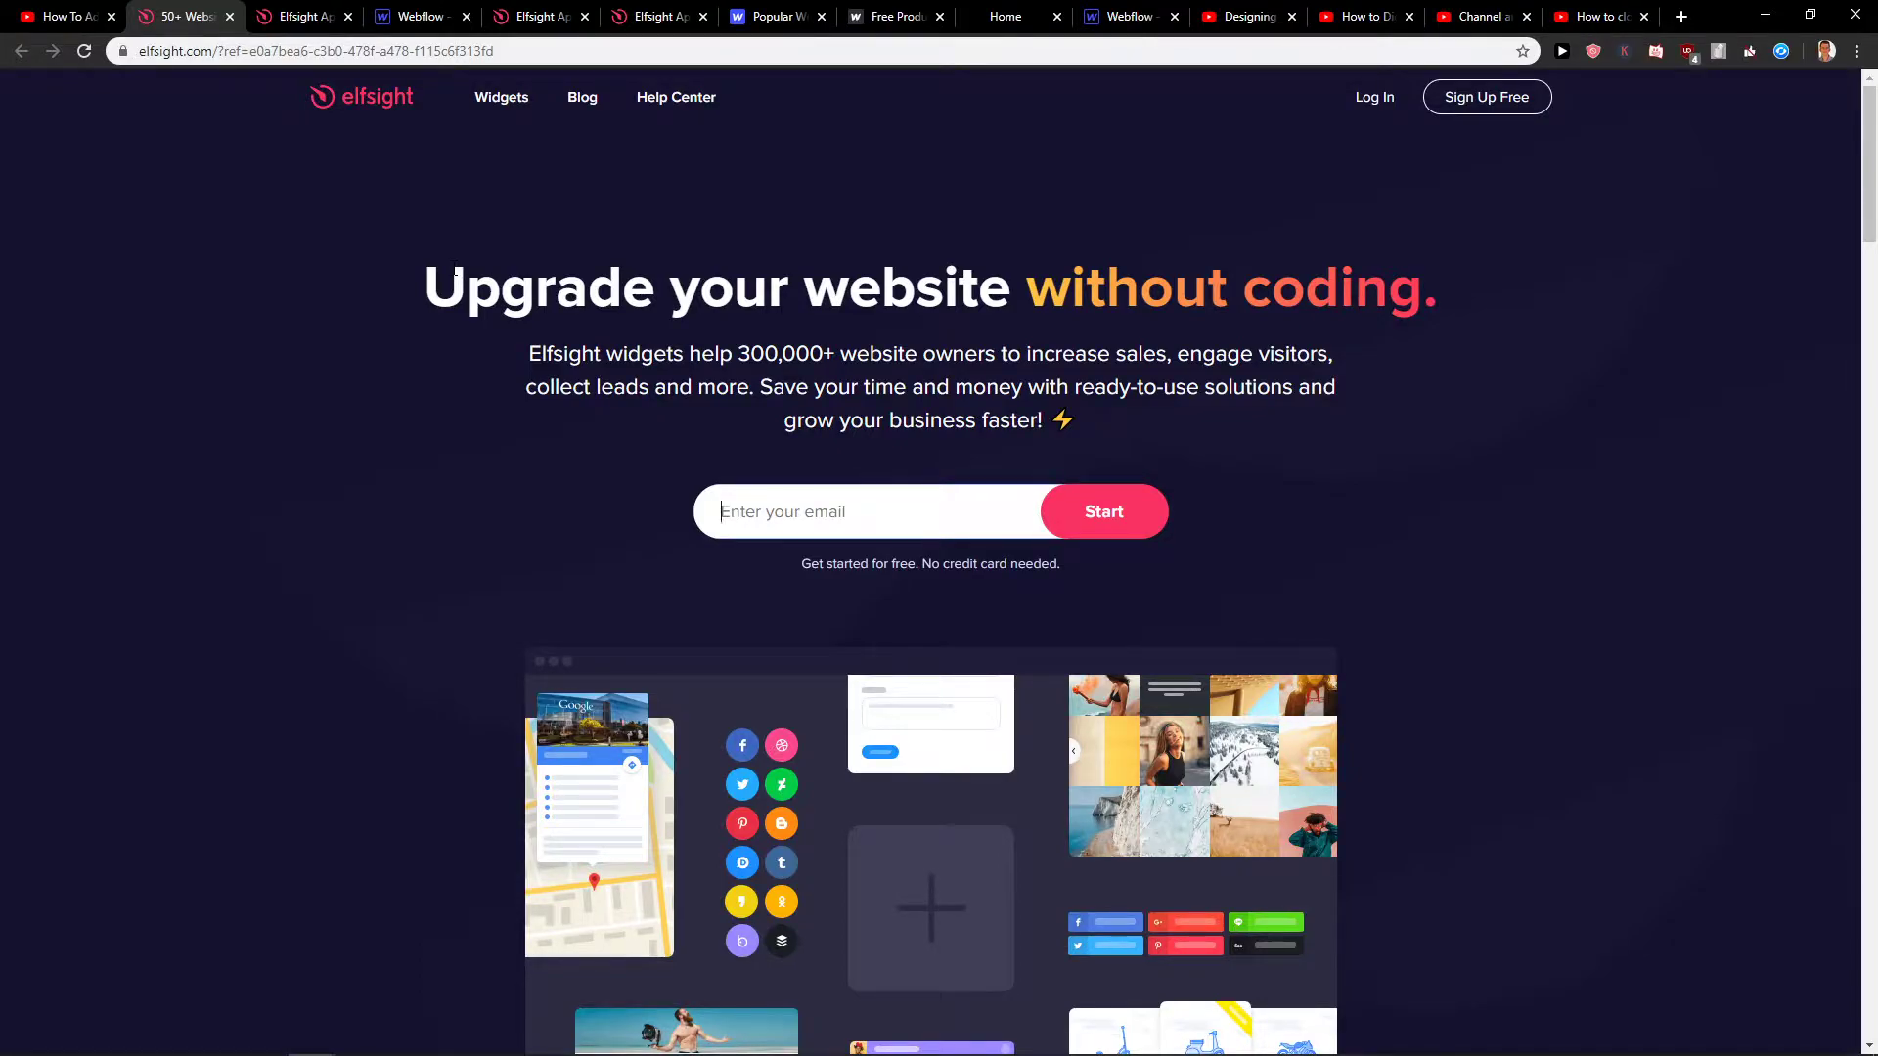
Close the Elfsight sign-up page and log in to the applications dashboard
{"action": "middle_click", "coordinate": [1465, 110]}
{"action": "left_click", "coordinate": [320, 16]}
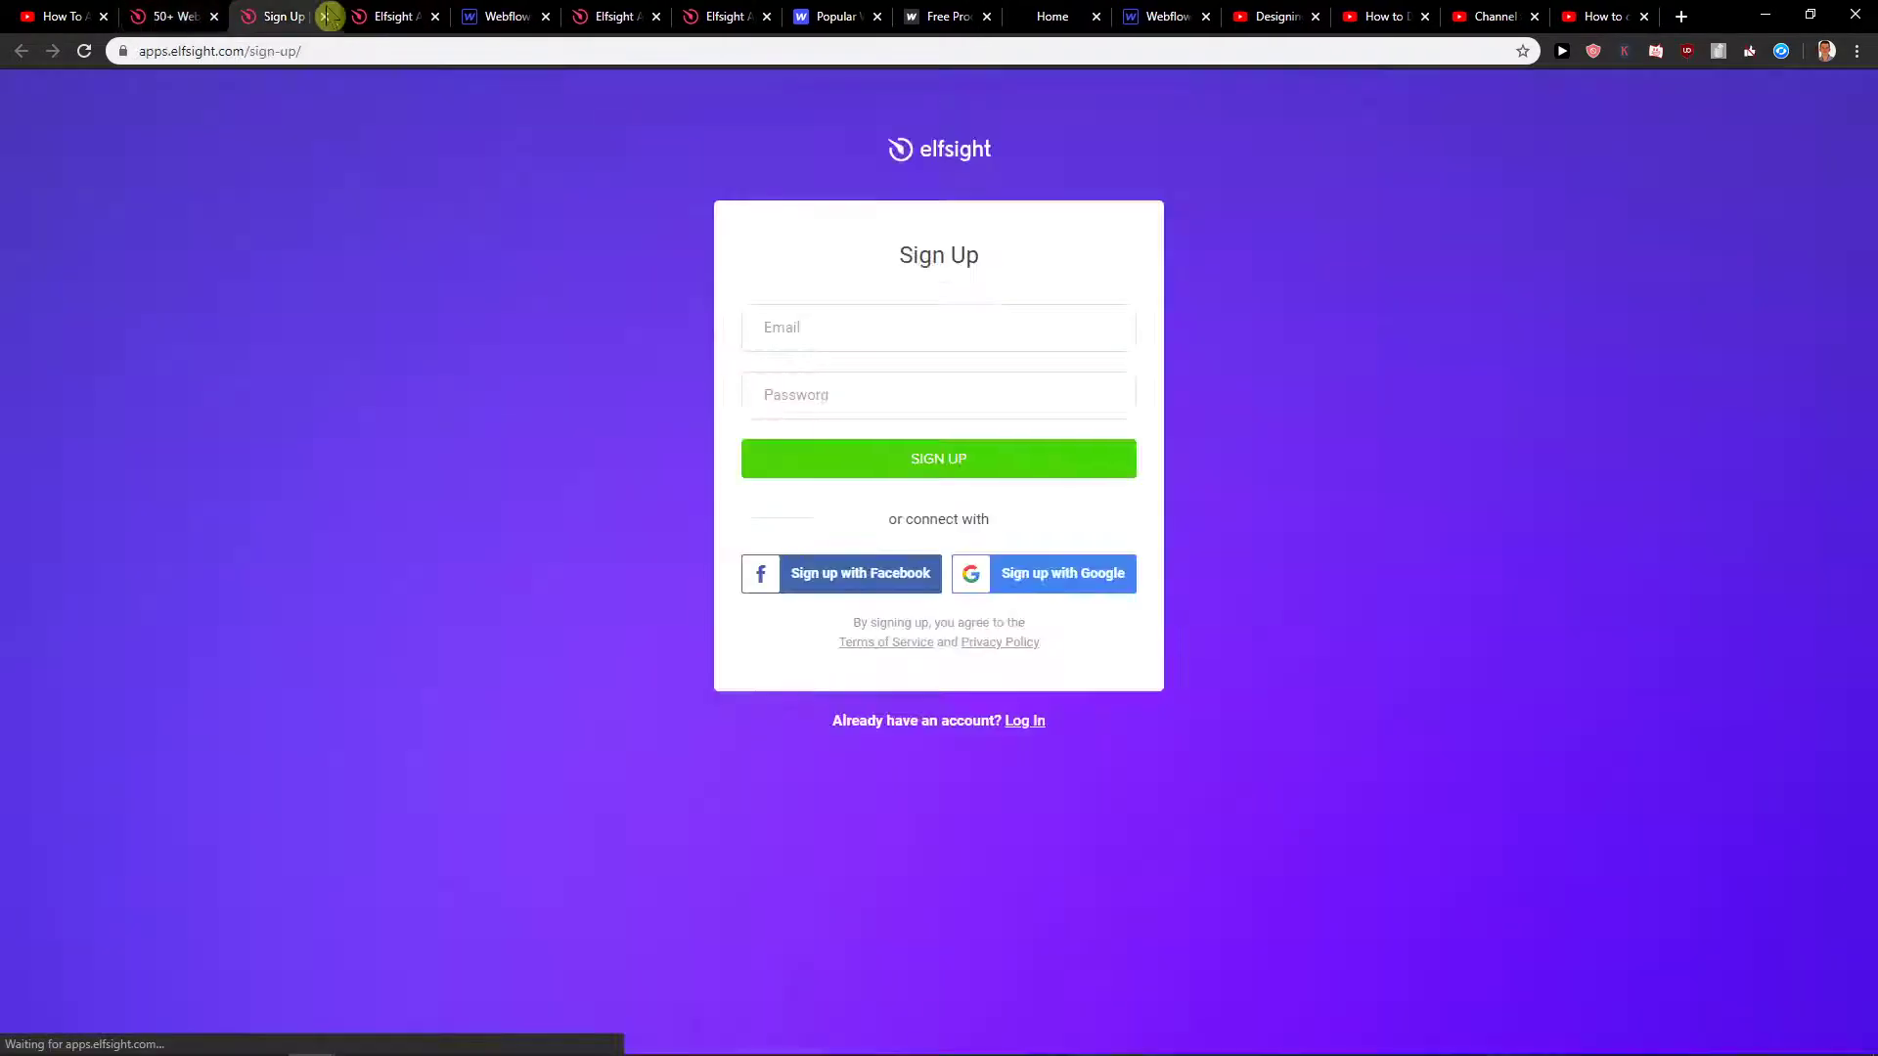
{"action": "left_click", "coordinate": [324, 17]}
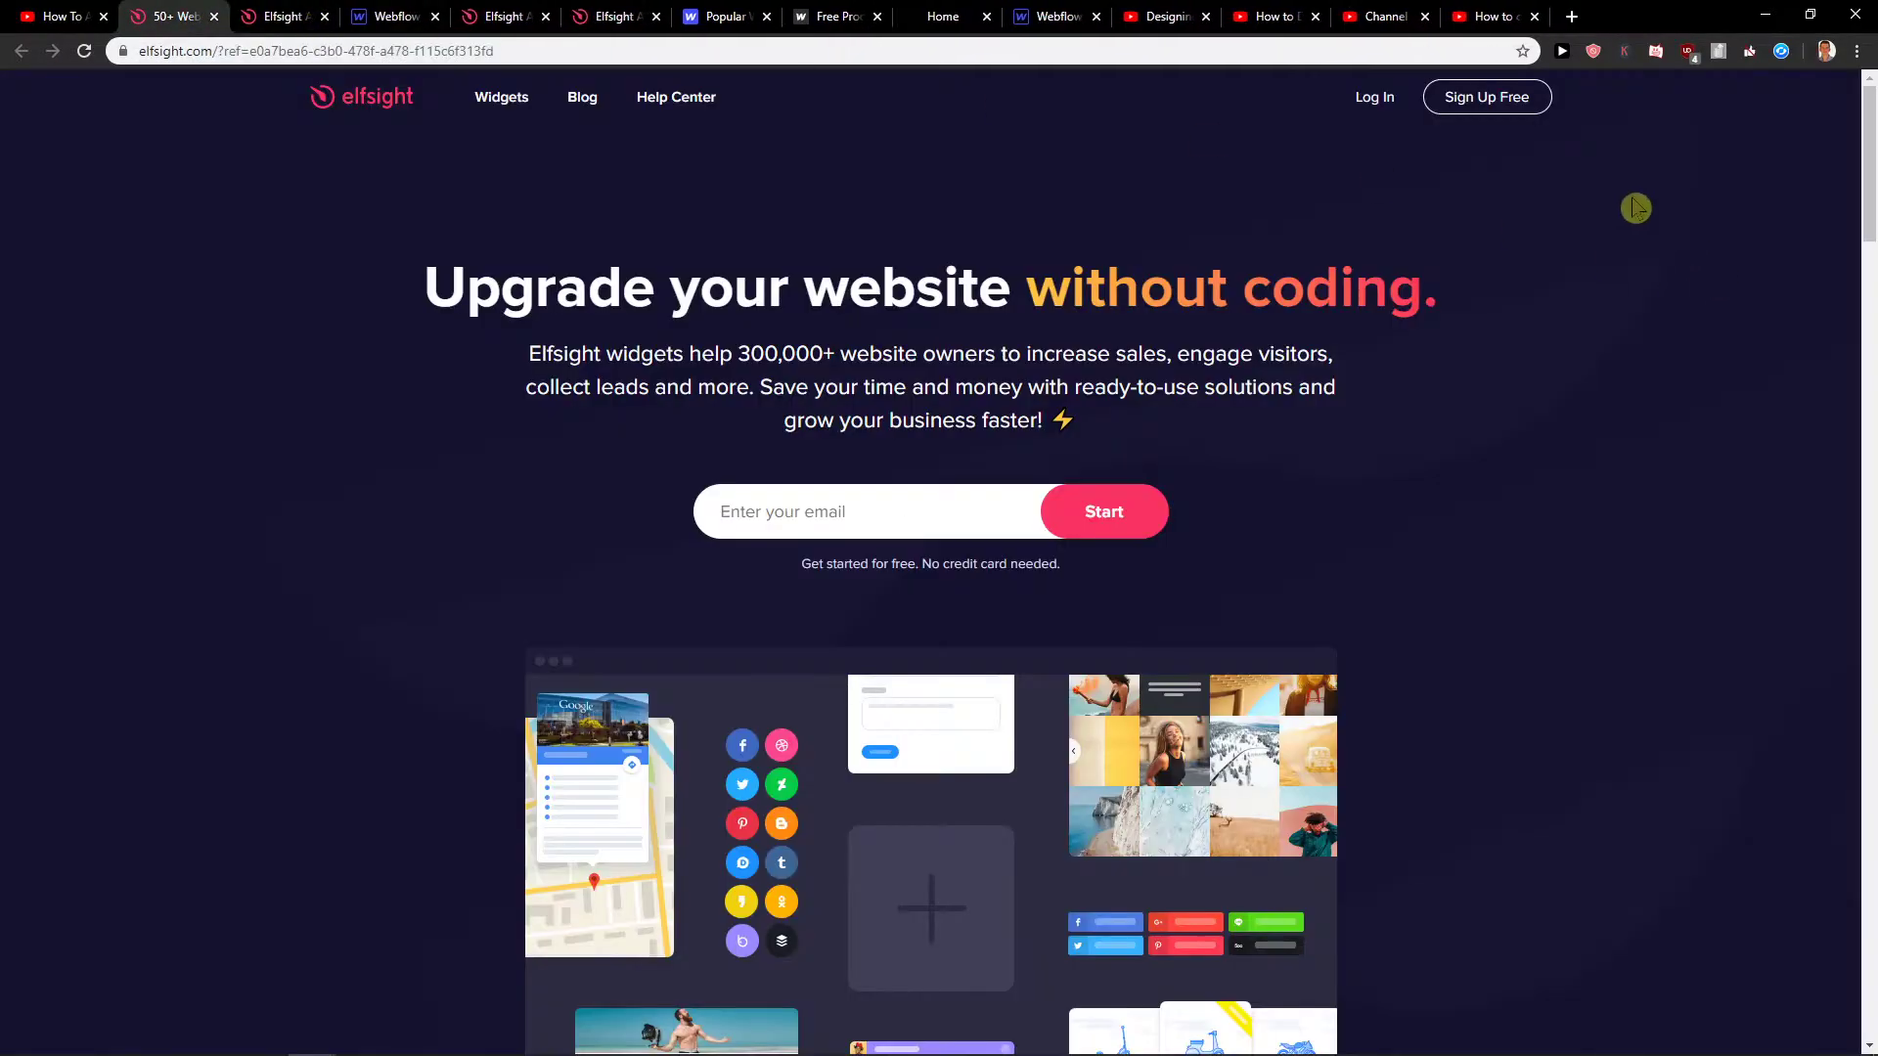
{"action": "left_click", "coordinate": [1375, 104]}
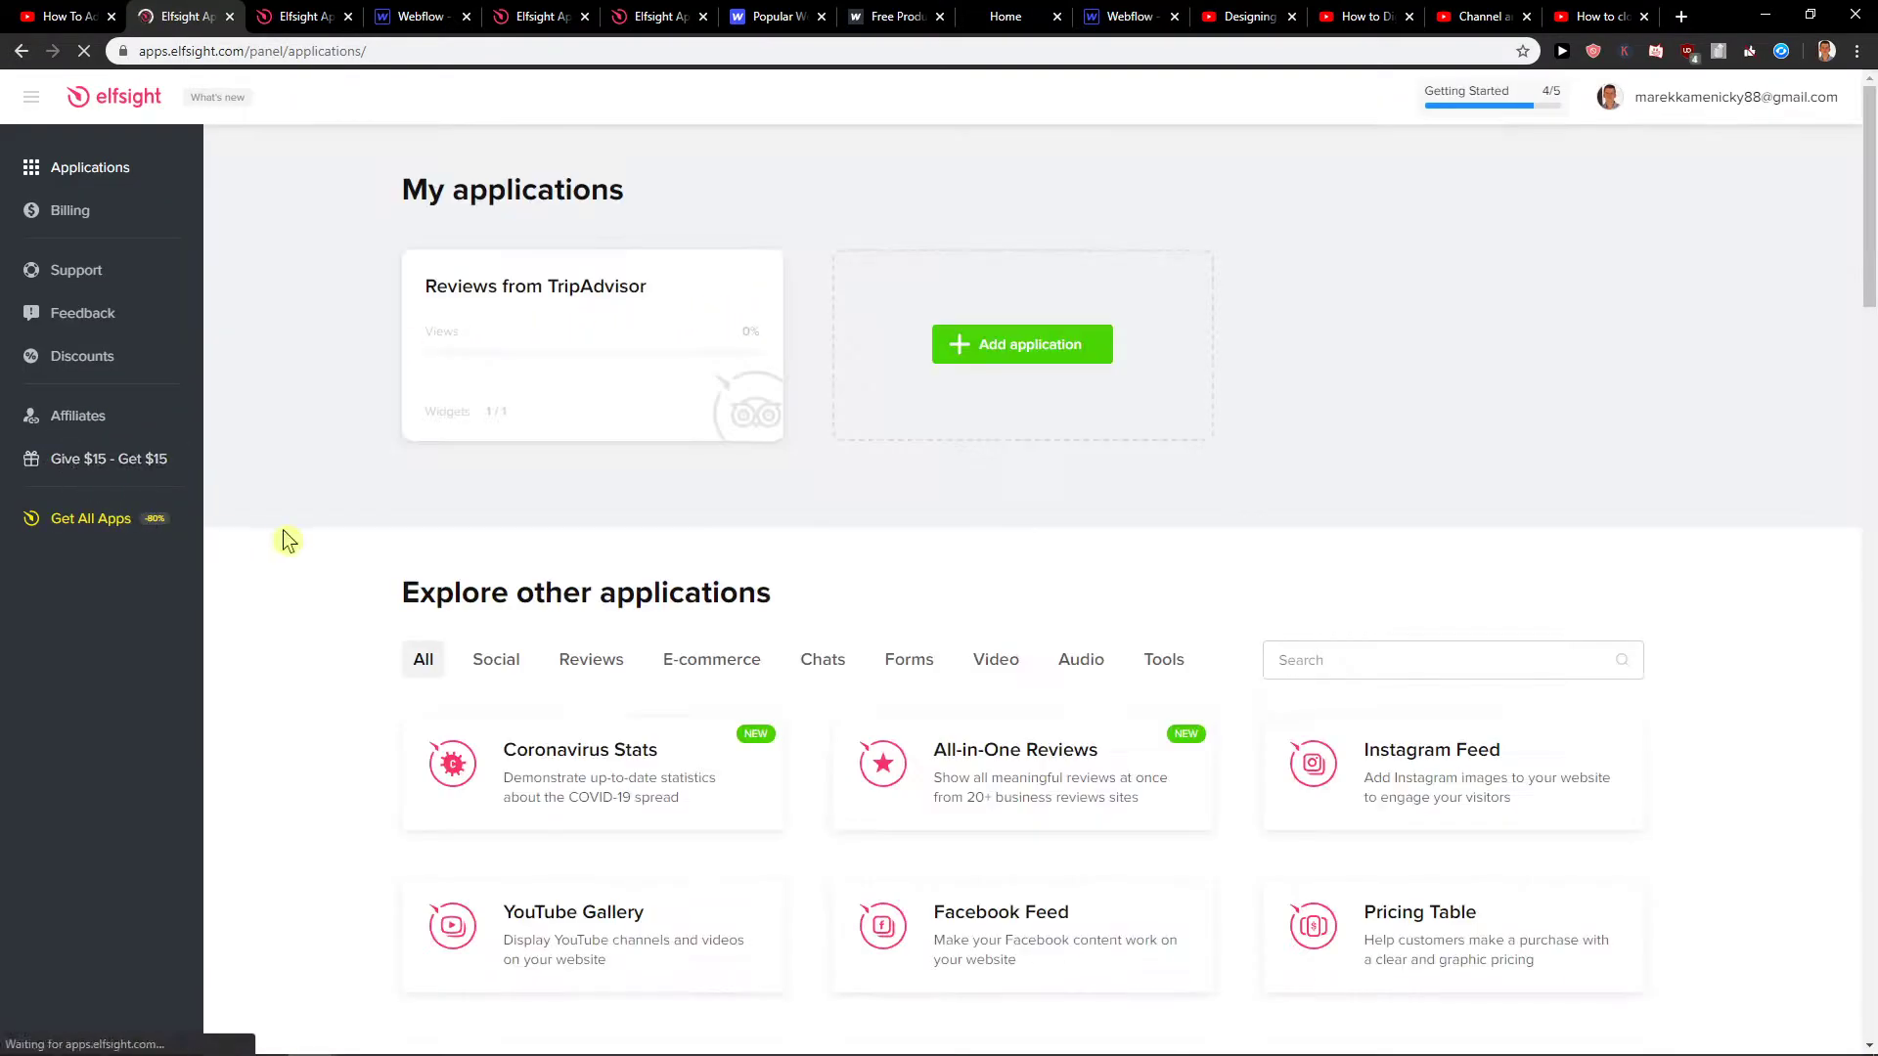
{"action": "scroll", "coordinate": [852, 587], "scroll_direction": "down", "scroll_amount": 2}
Search the Elfsight apps for 'timer' and create a Countdown Timer widget
{"action": "left_click", "coordinate": [1379, 467]}
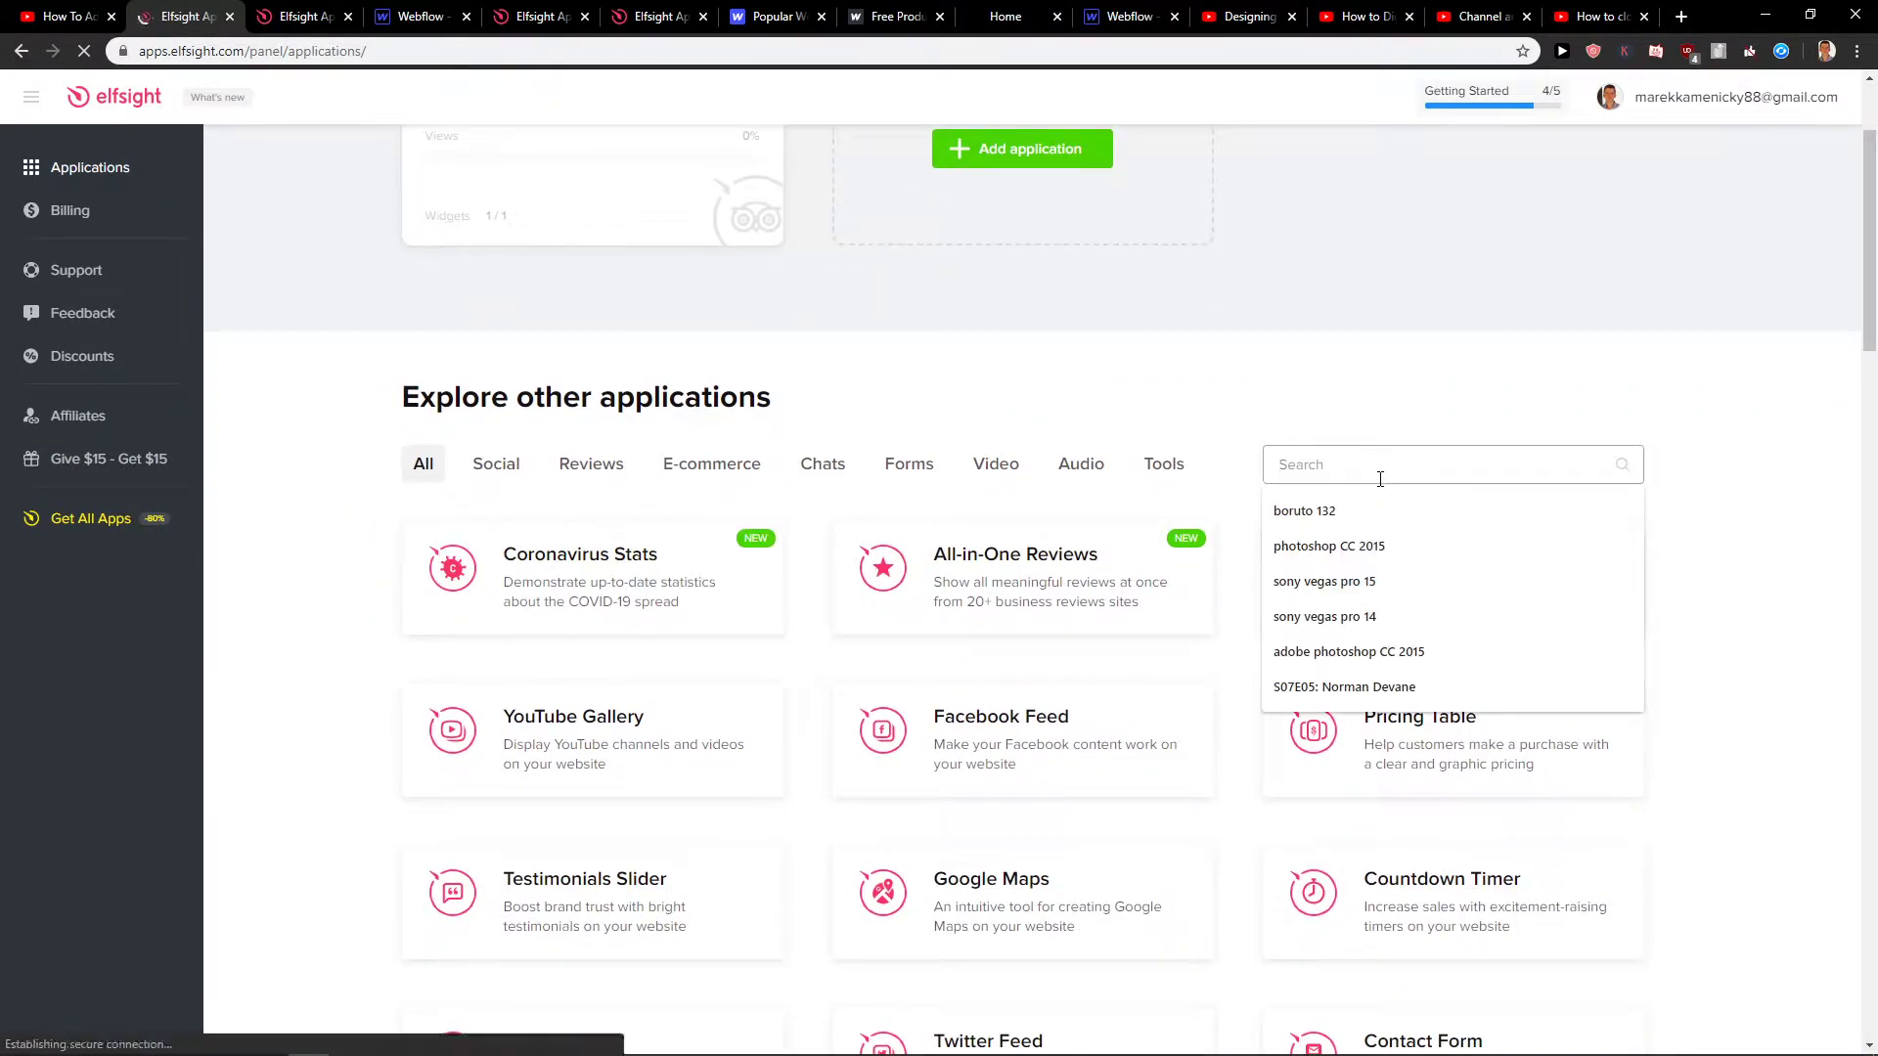
{"action": "type", "text": "timer"}
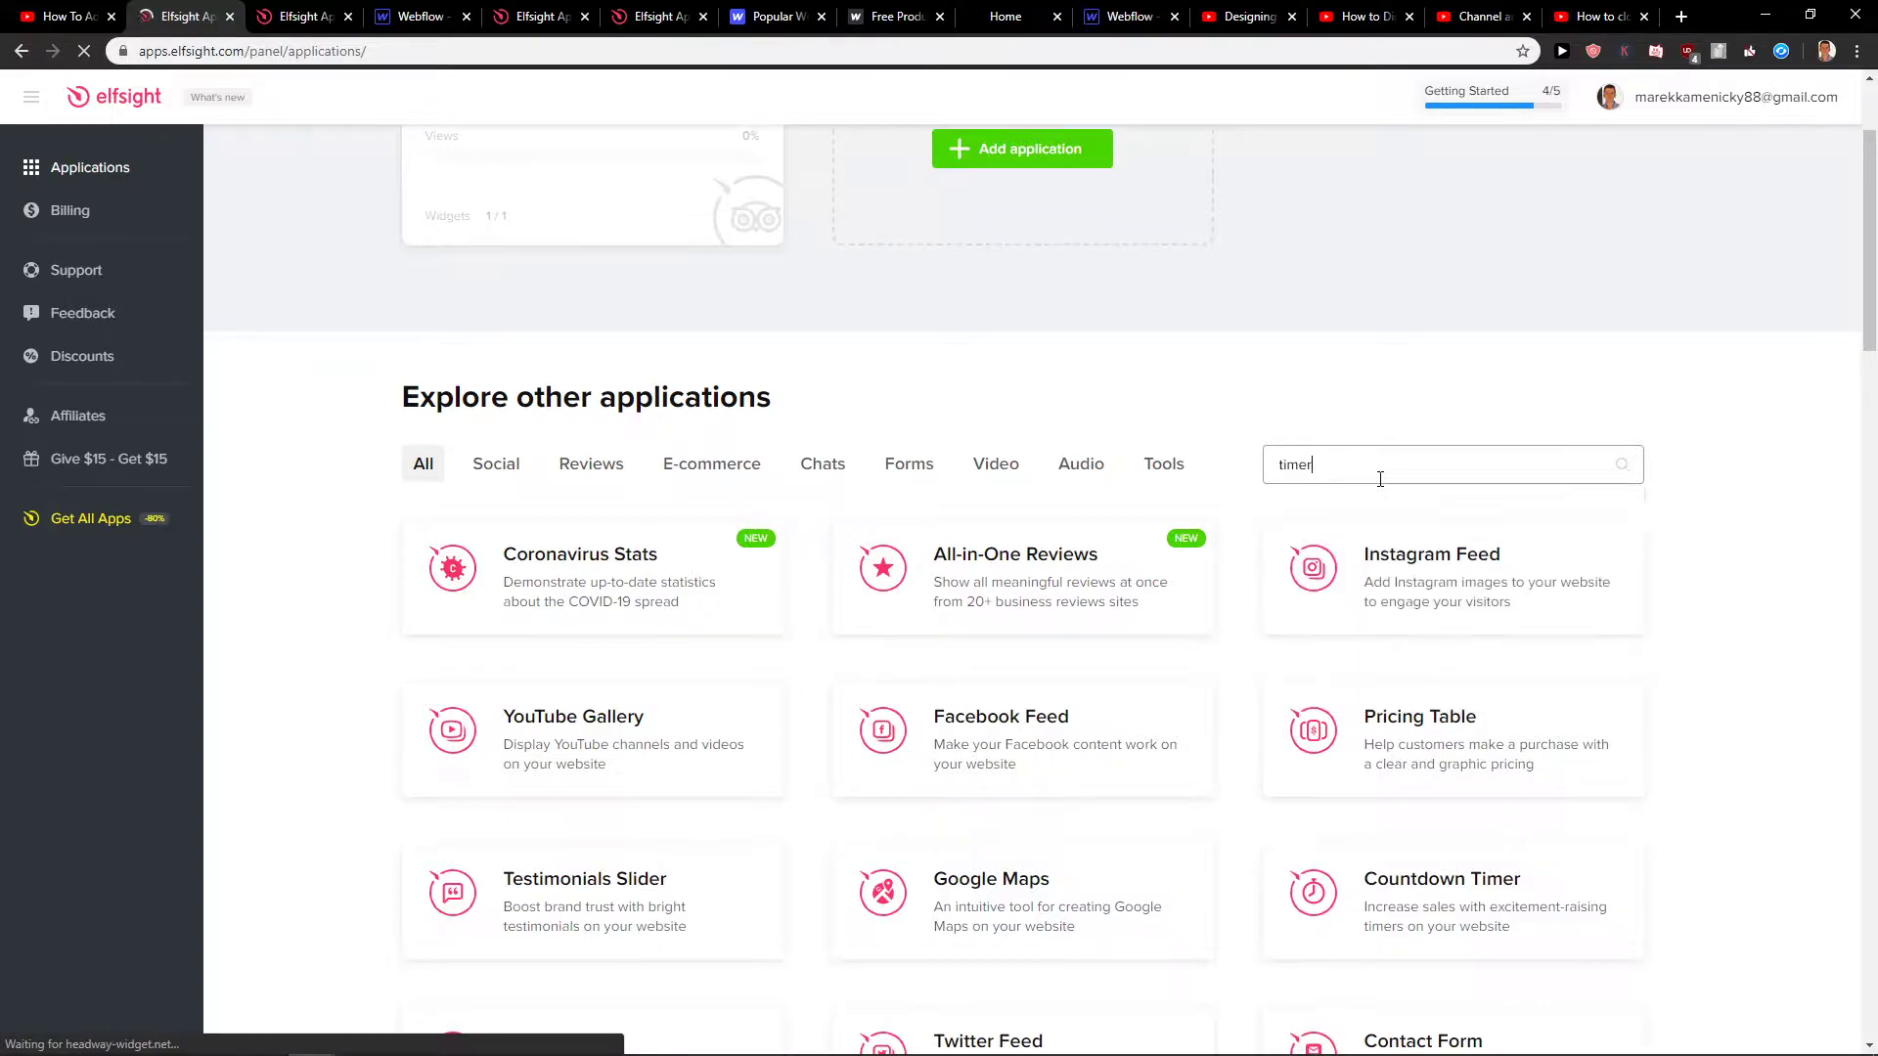
{"action": "mouse_move", "coordinate": [593, 578]}
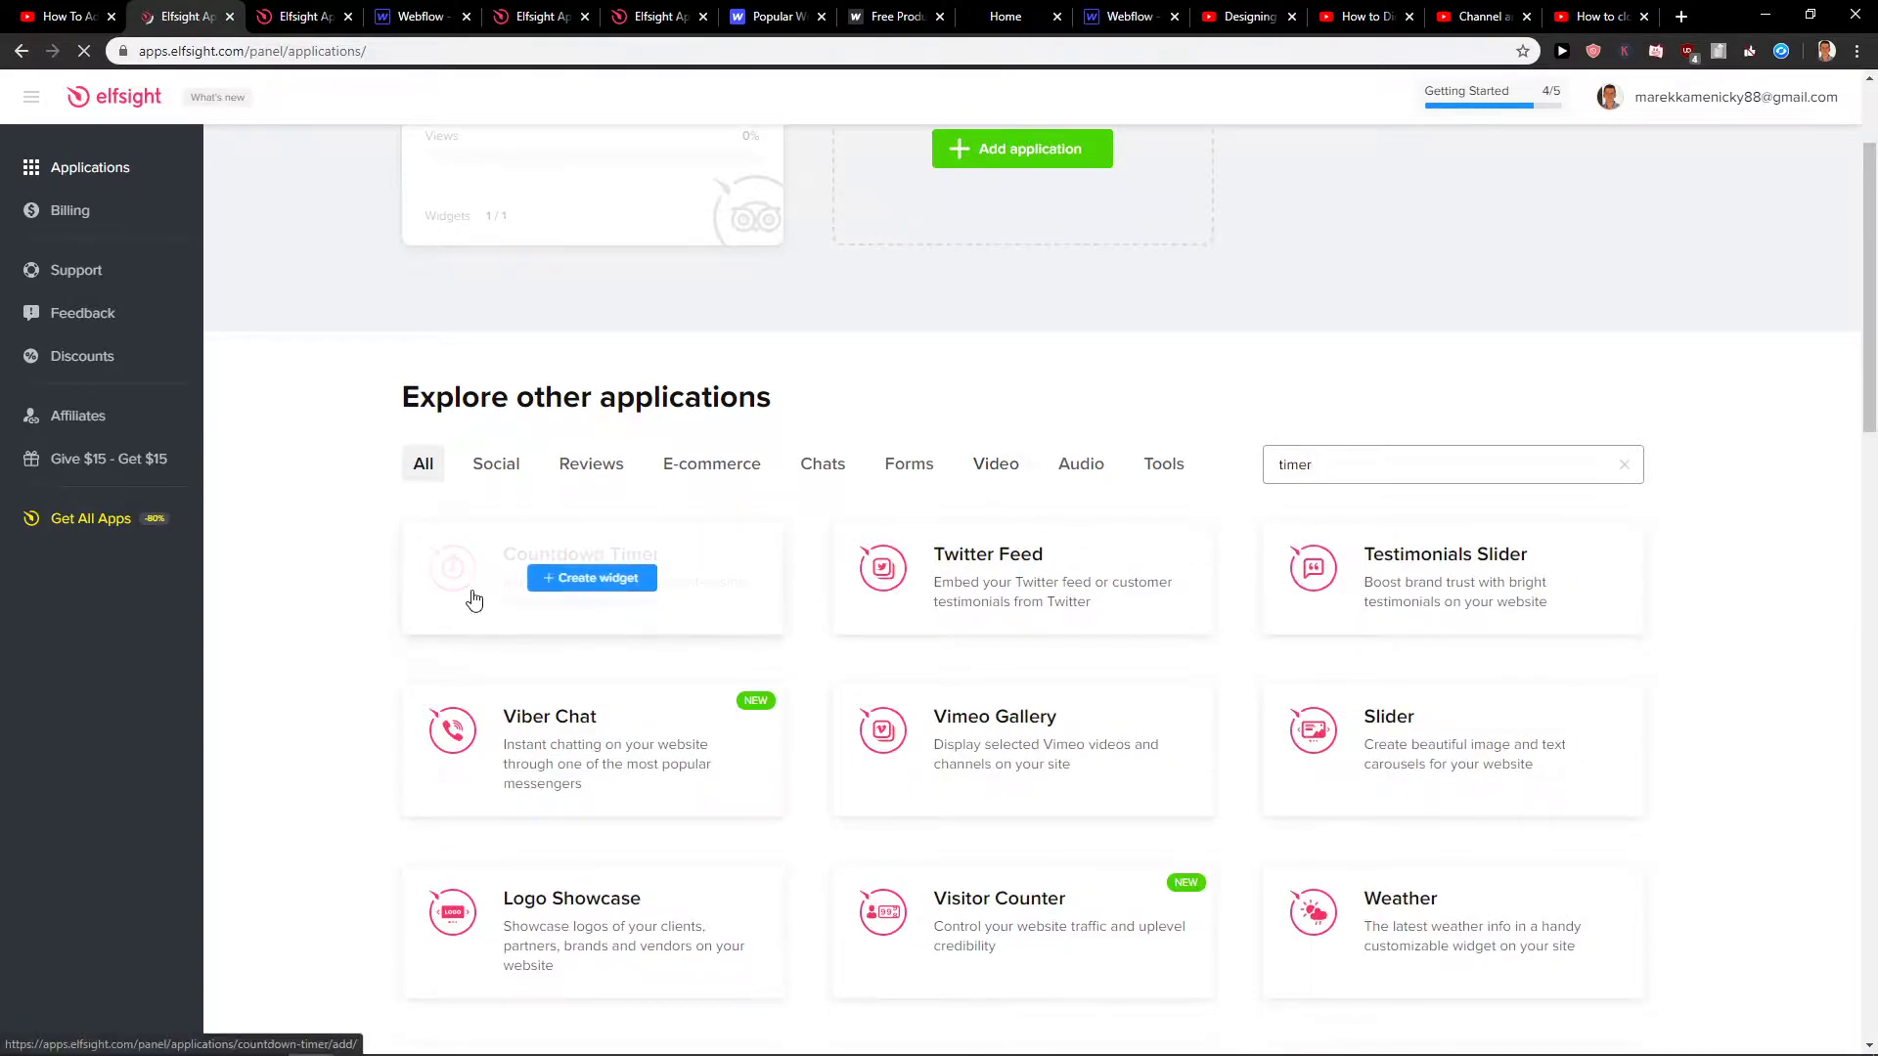
{"action": "left_click", "coordinate": [647, 584]}
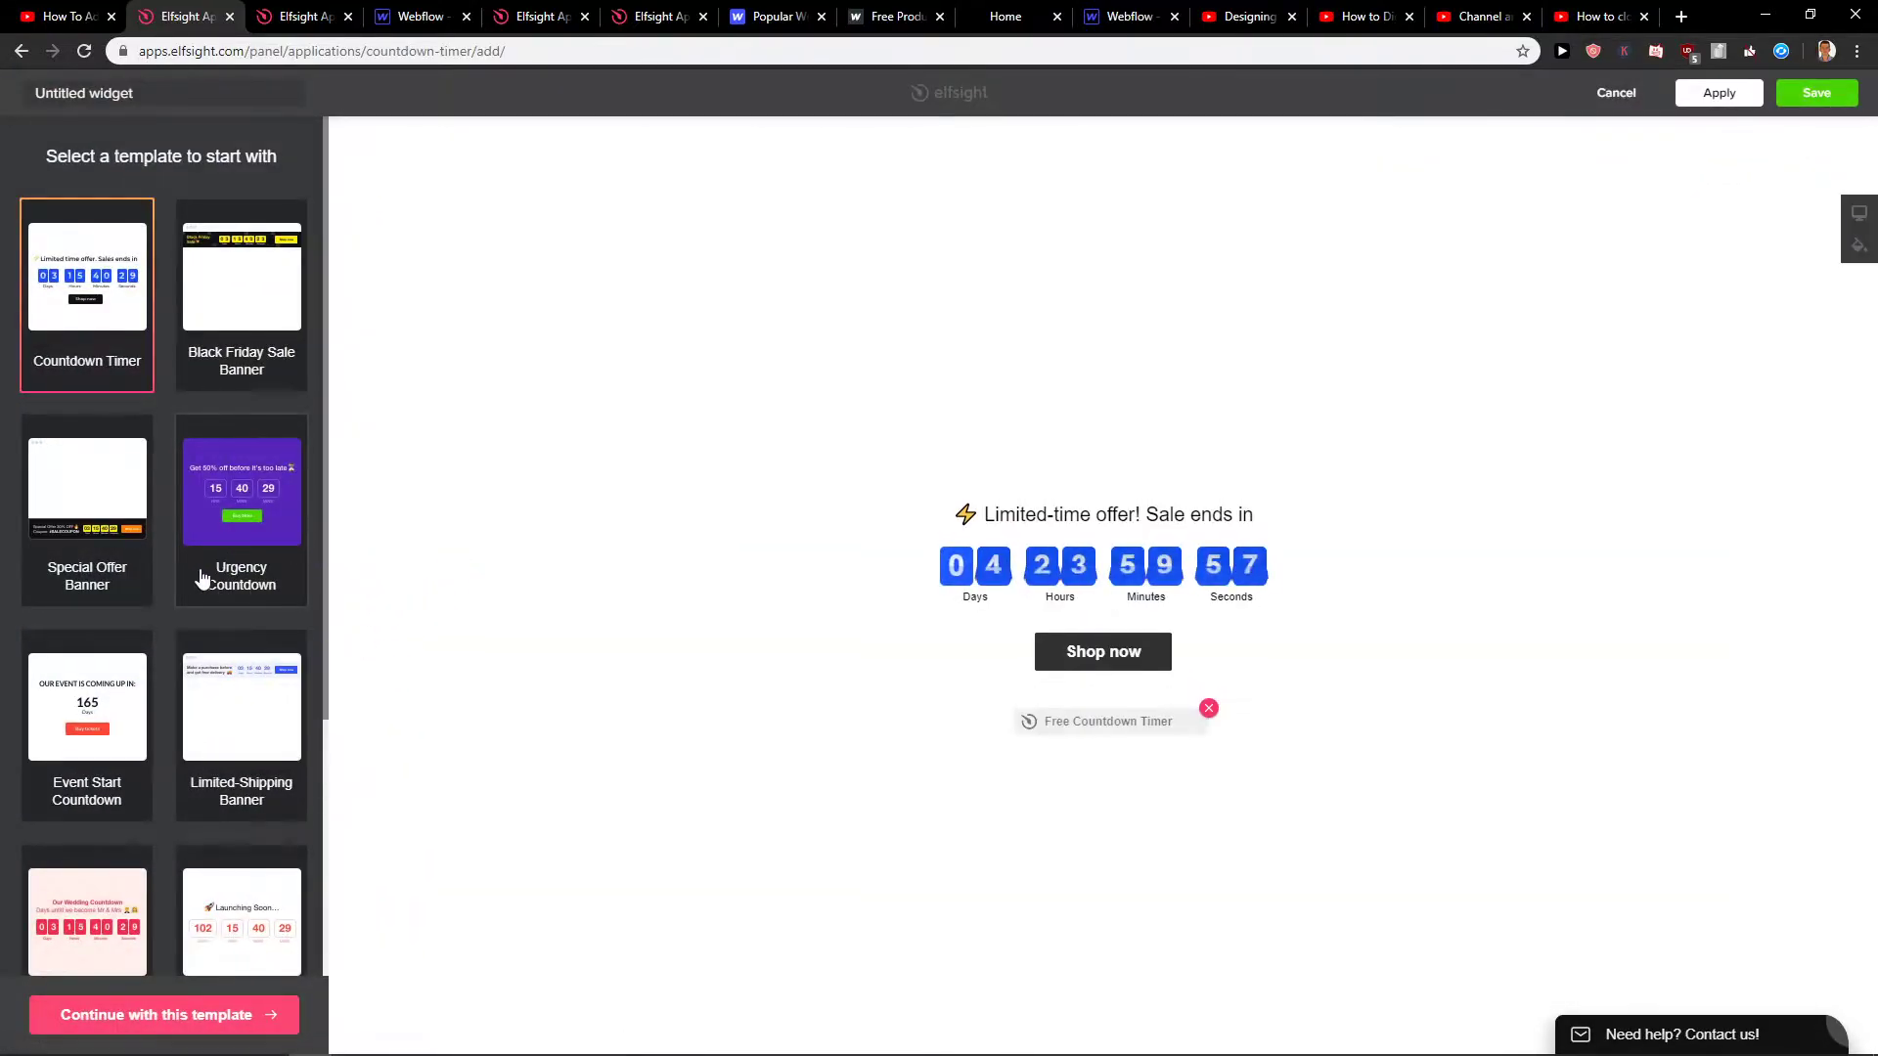
Preview the Black Friday Sale, Urgency Countdown, Special Offer and Limited-Shipping templates
{"action": "left_click", "coordinate": [256, 375]}
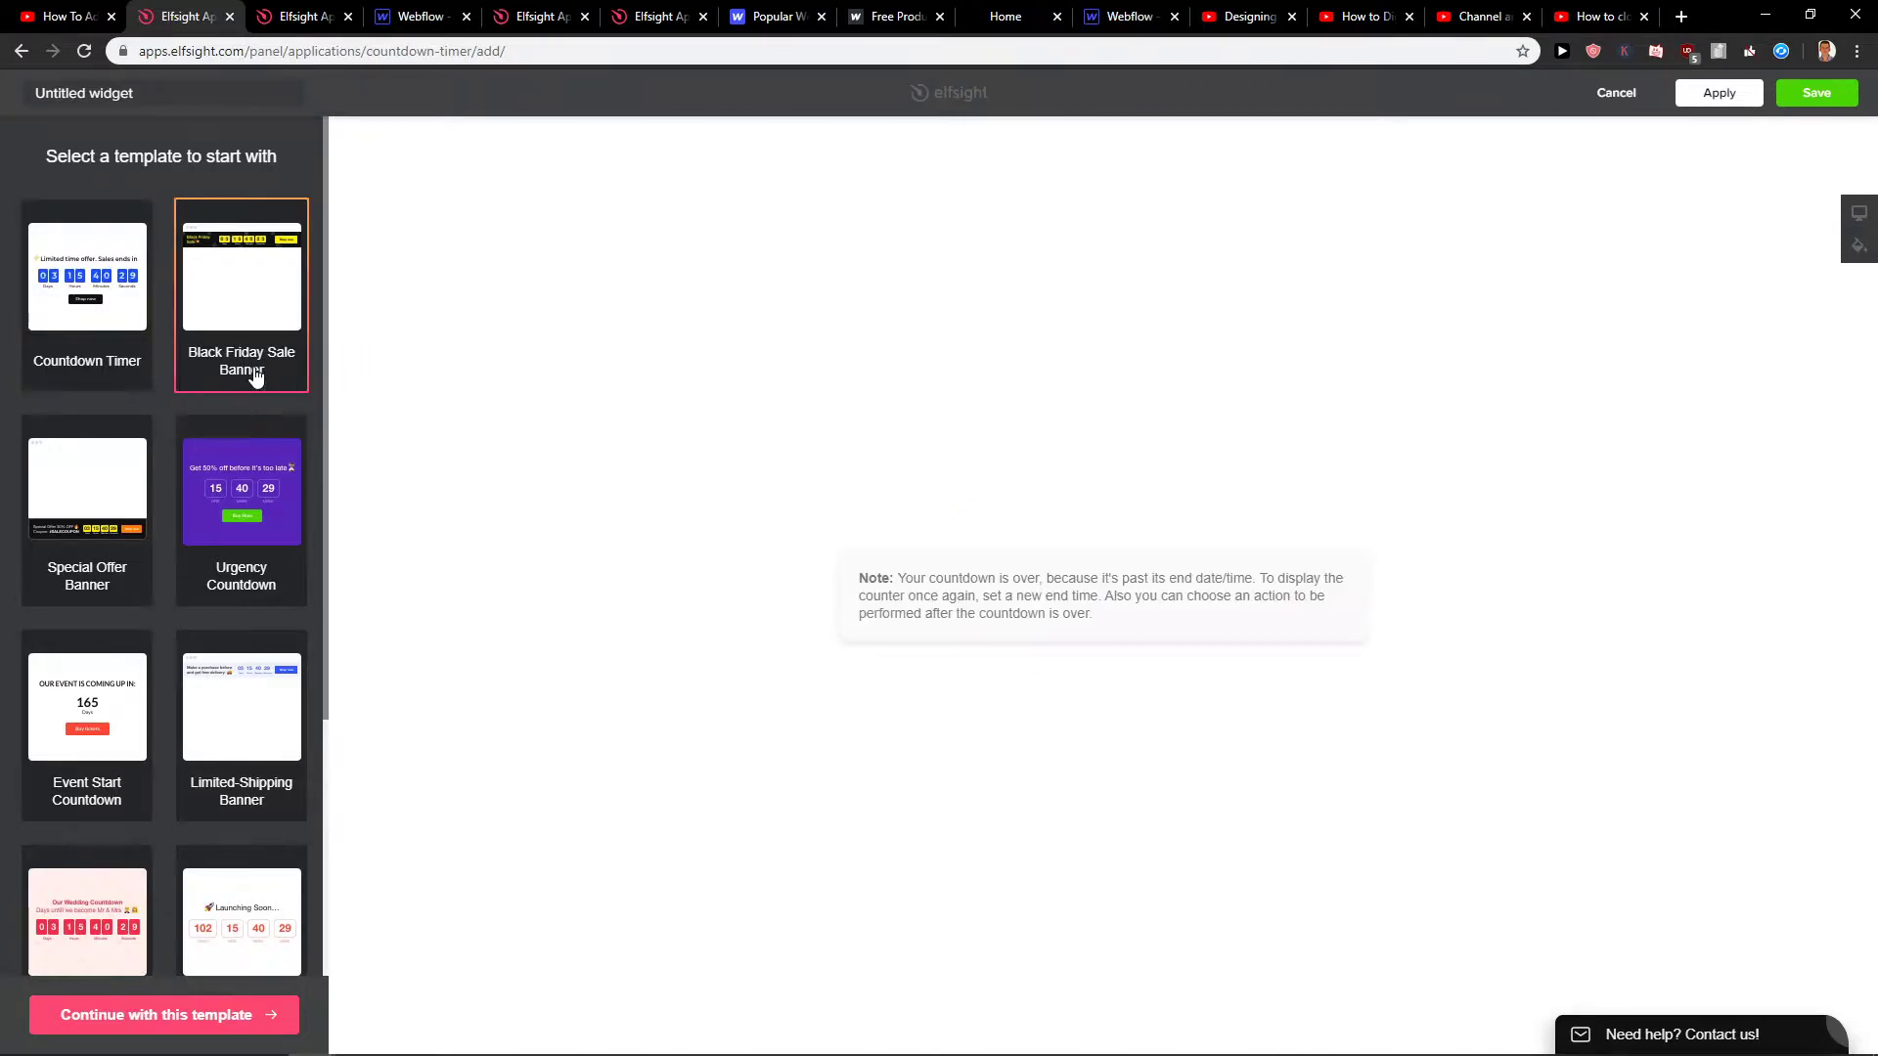
{"action": "left_click", "coordinate": [142, 385]}
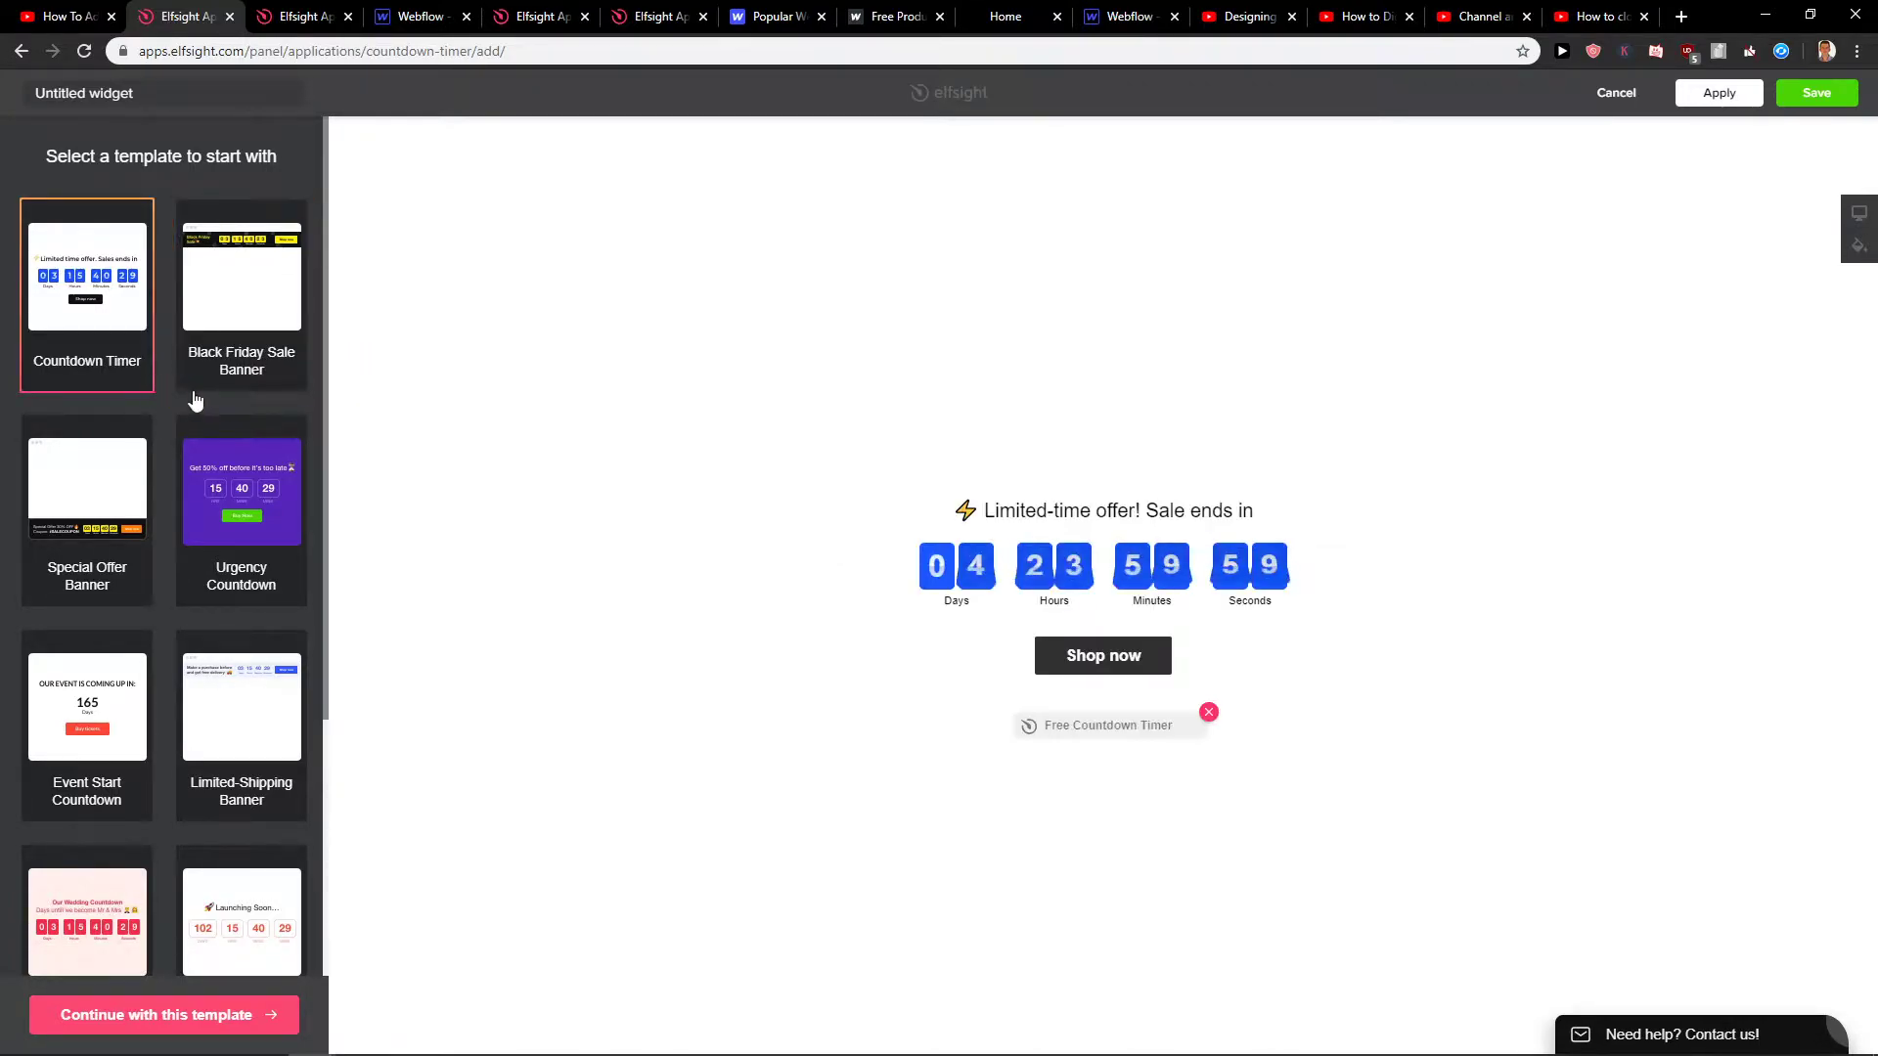
{"action": "left_click", "coordinate": [191, 604]}
{"action": "left_click", "coordinate": [91, 609]}
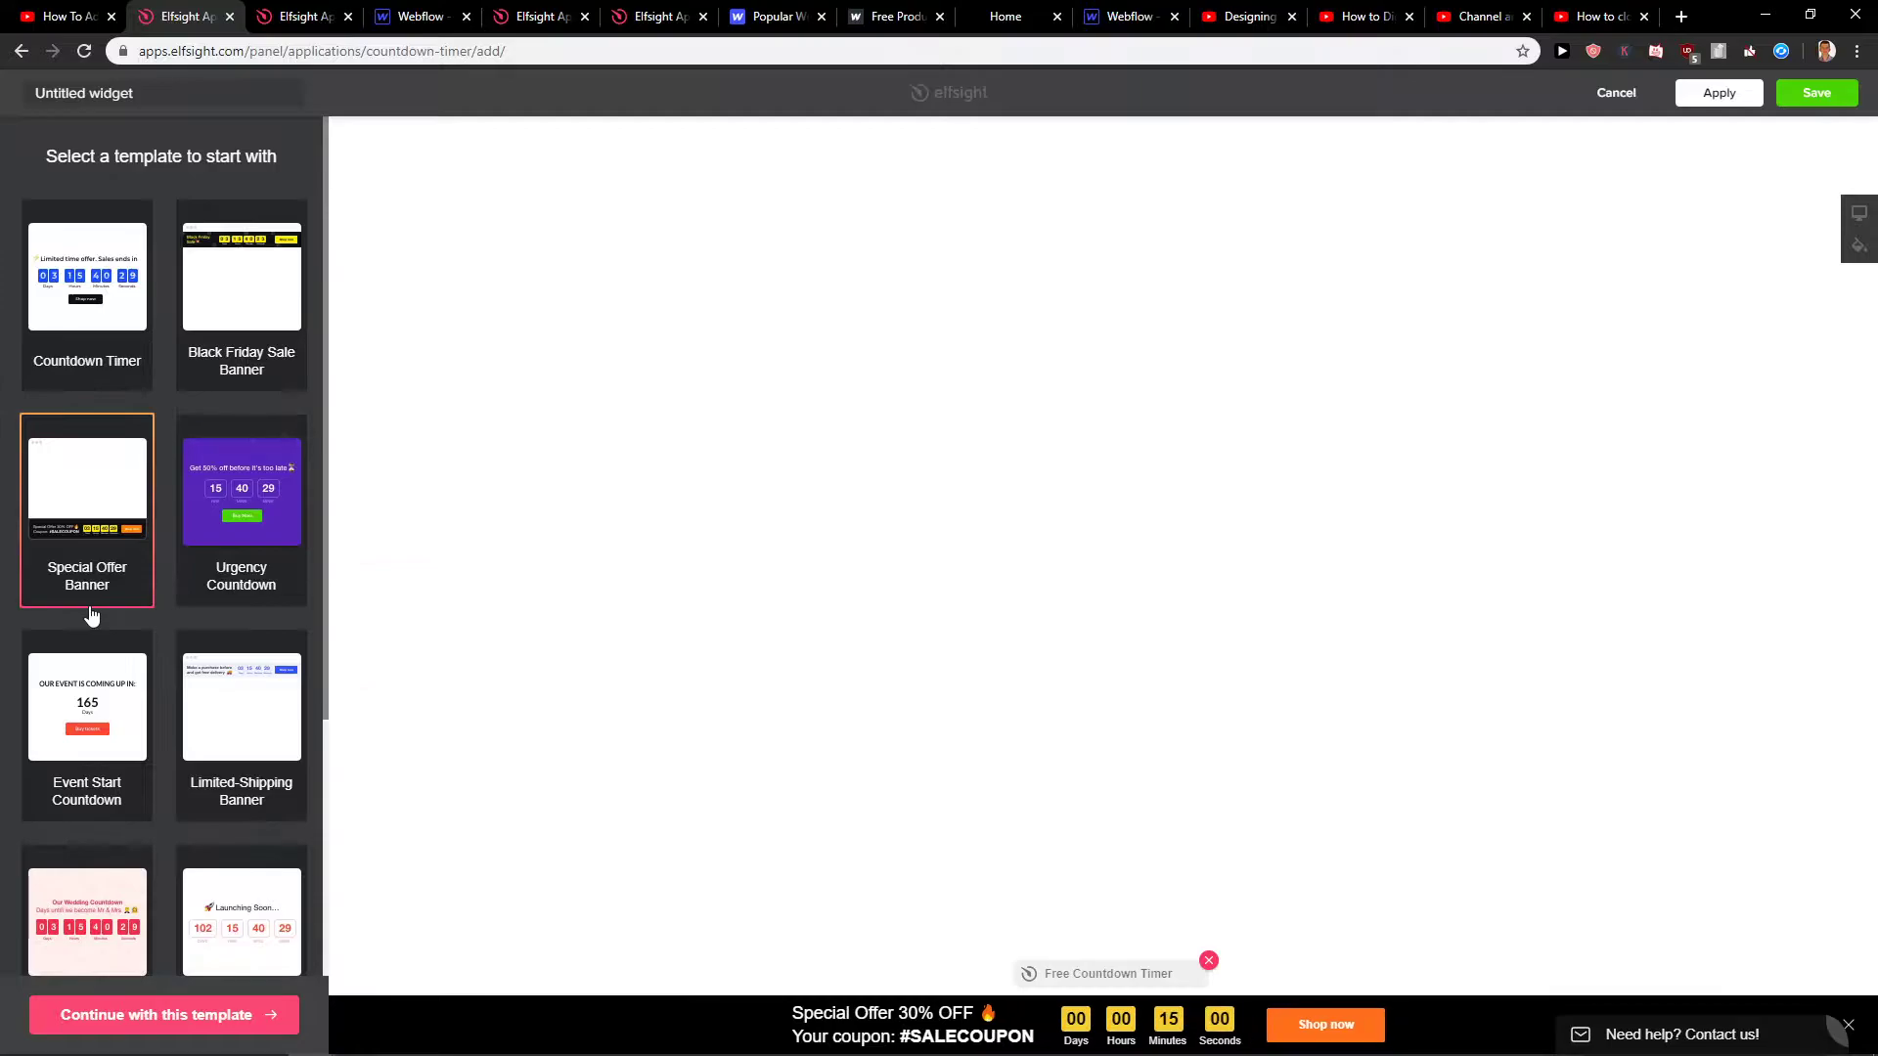
{"action": "scroll", "coordinate": [238, 659], "scroll_direction": "down", "scroll_amount": 1}
{"action": "left_click", "coordinate": [225, 701]}
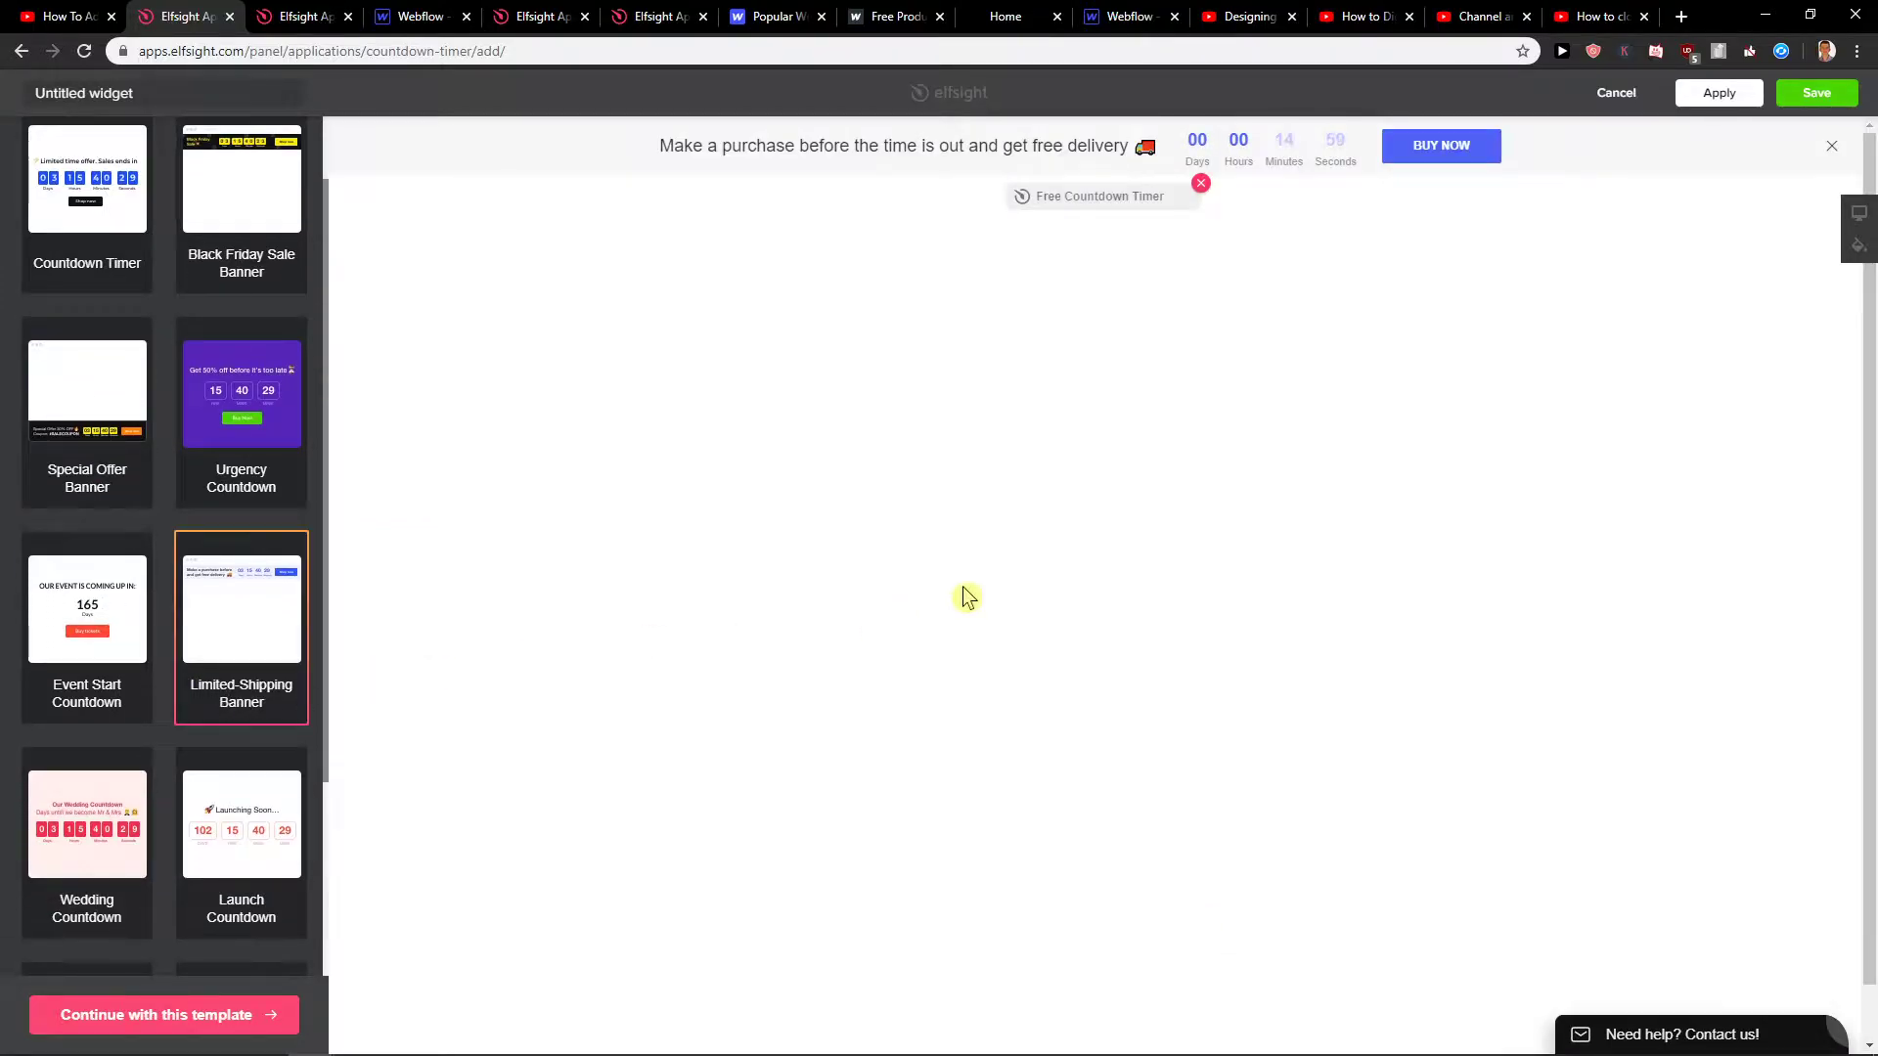
{"action": "scroll", "coordinate": [294, 559], "scroll_direction": "down", "scroll_amount": 3}
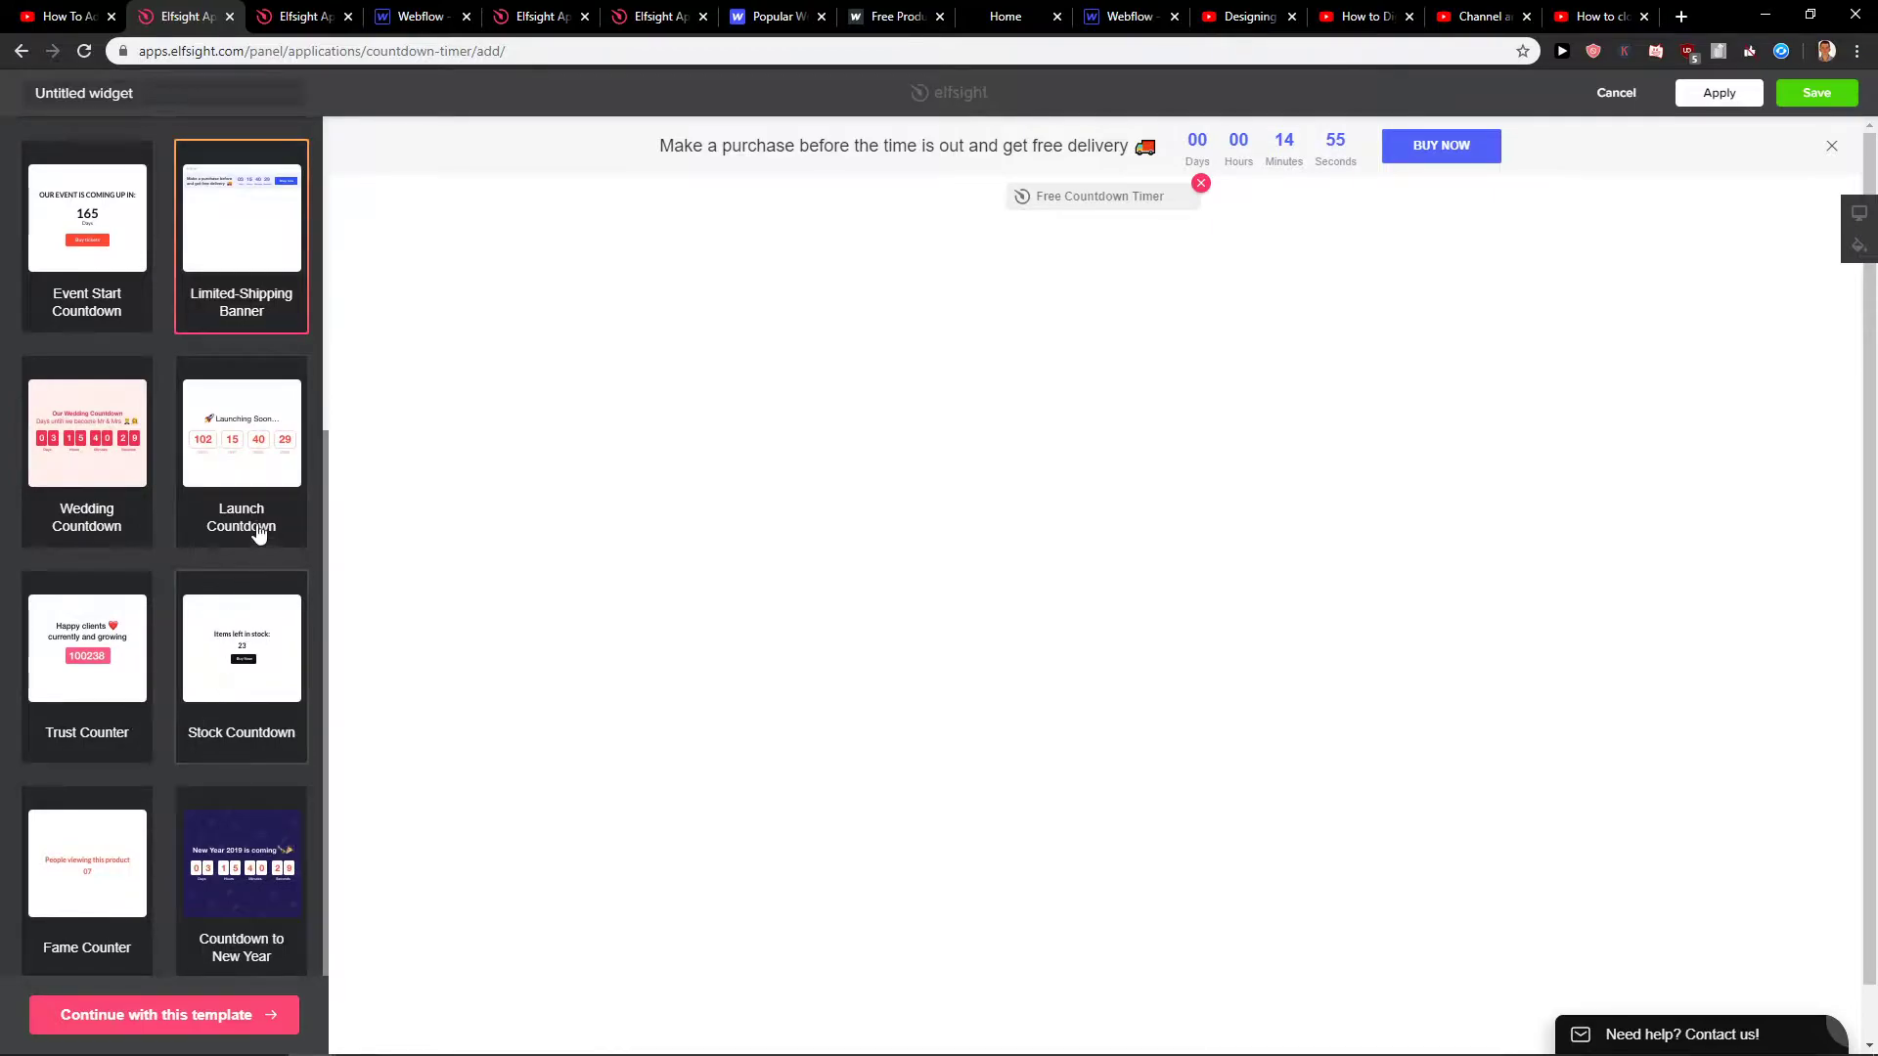
{"action": "scroll", "coordinate": [260, 532], "scroll_direction": "down", "scroll_amount": 1}
Preview Launch Countdown, then continue with the Countdown Timer template
{"action": "left_click", "coordinate": [290, 508]}
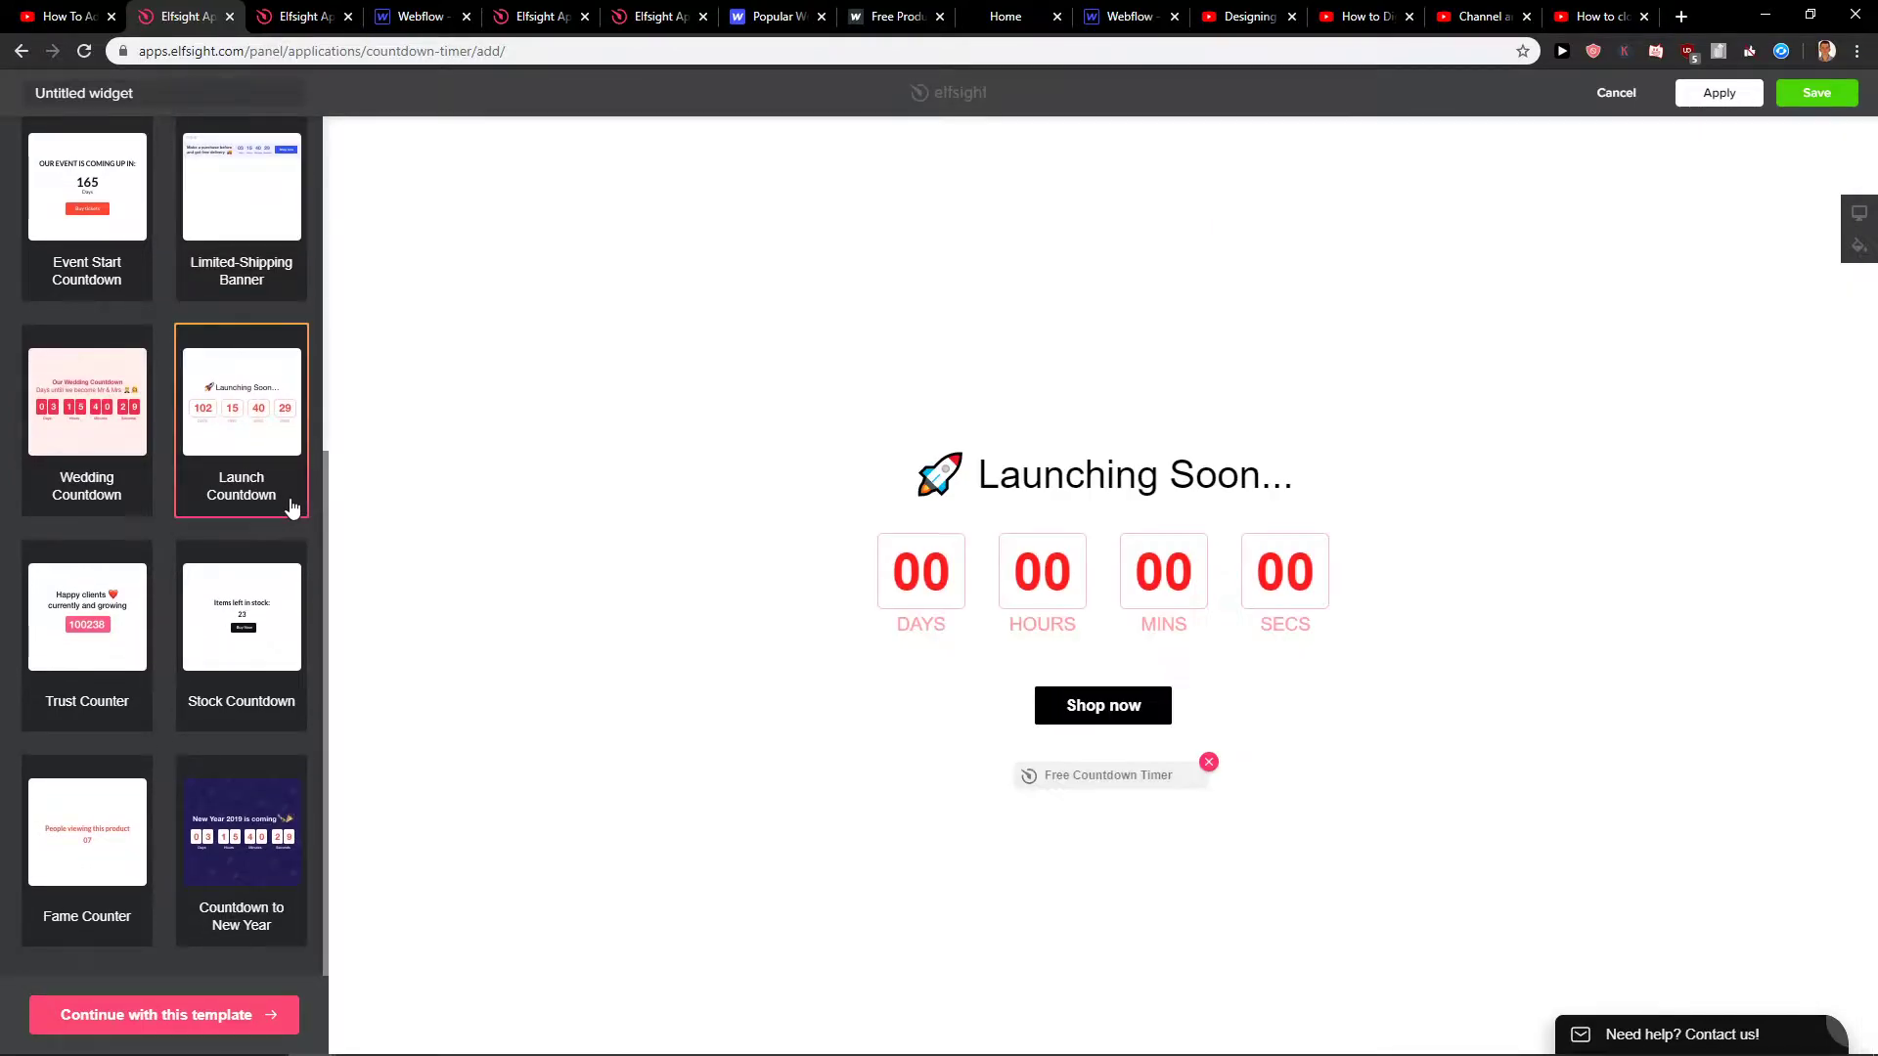
{"action": "scroll", "coordinate": [146, 681], "scroll_direction": "up", "scroll_amount": 4}
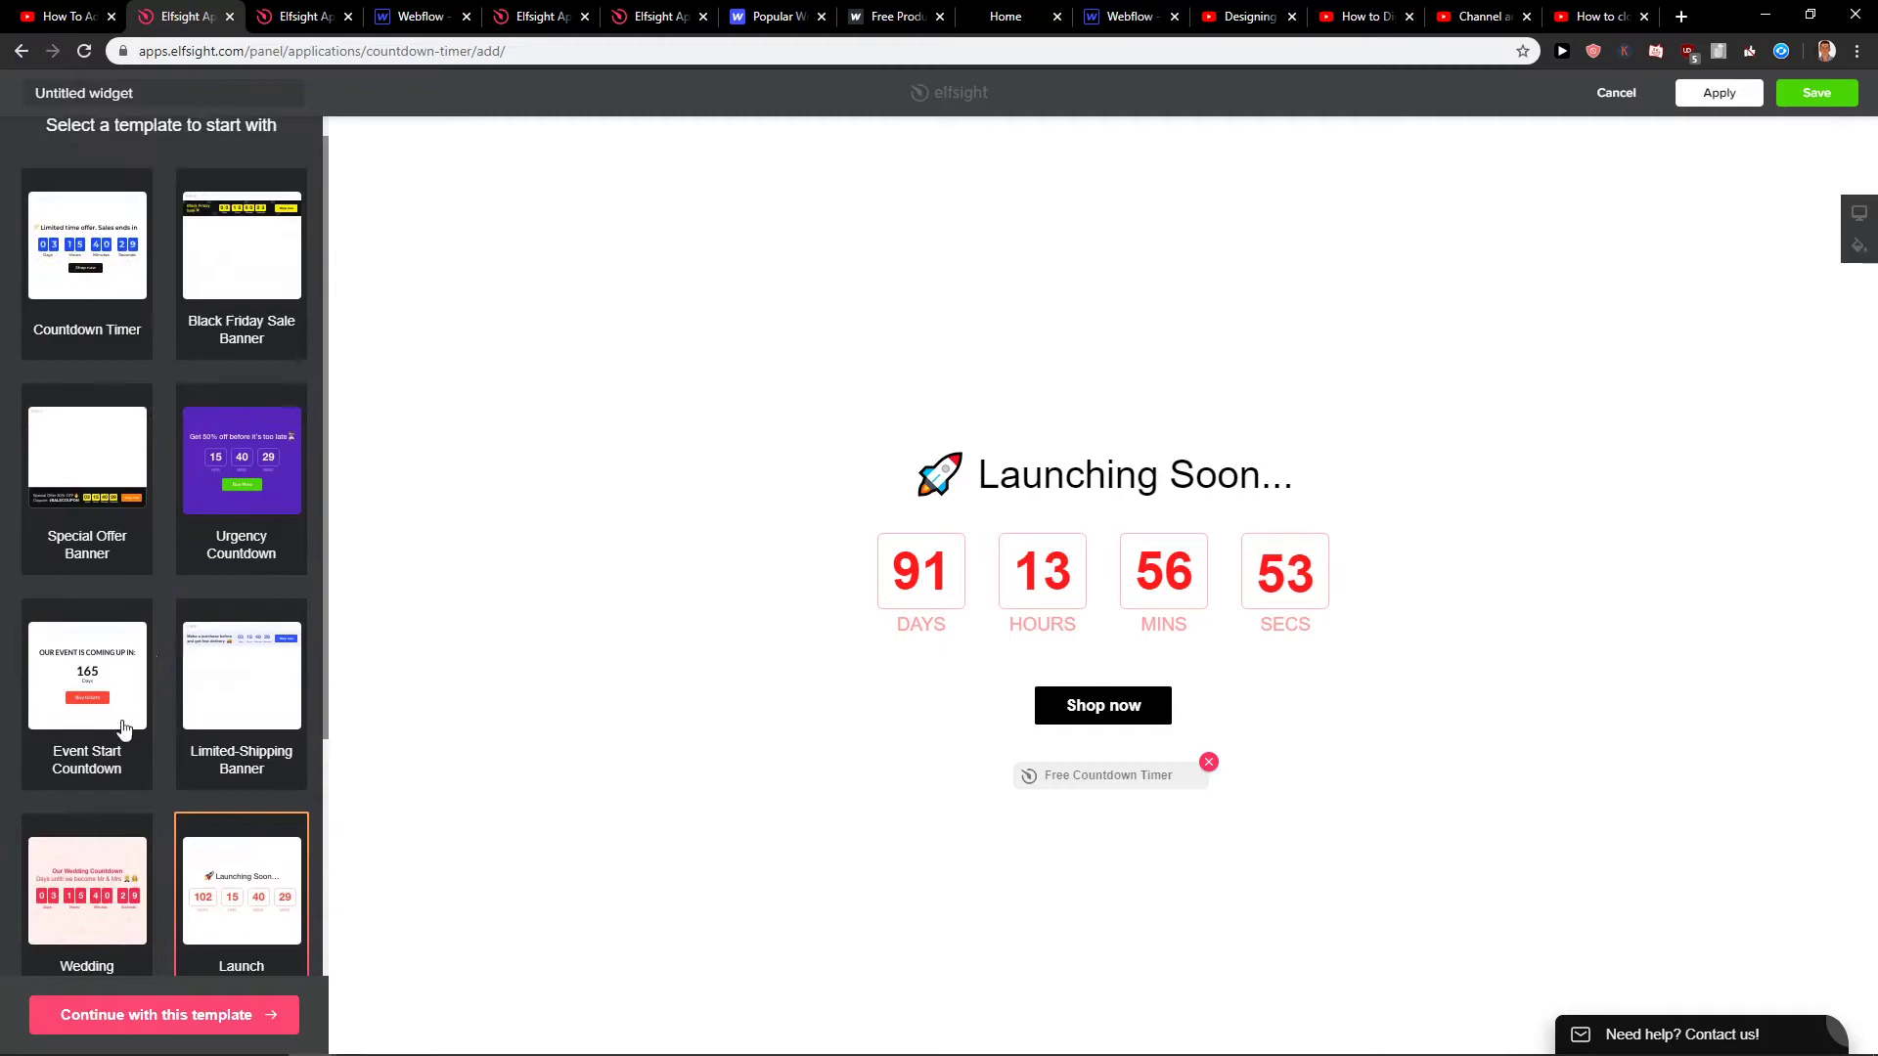
{"action": "left_click", "coordinate": [74, 352]}
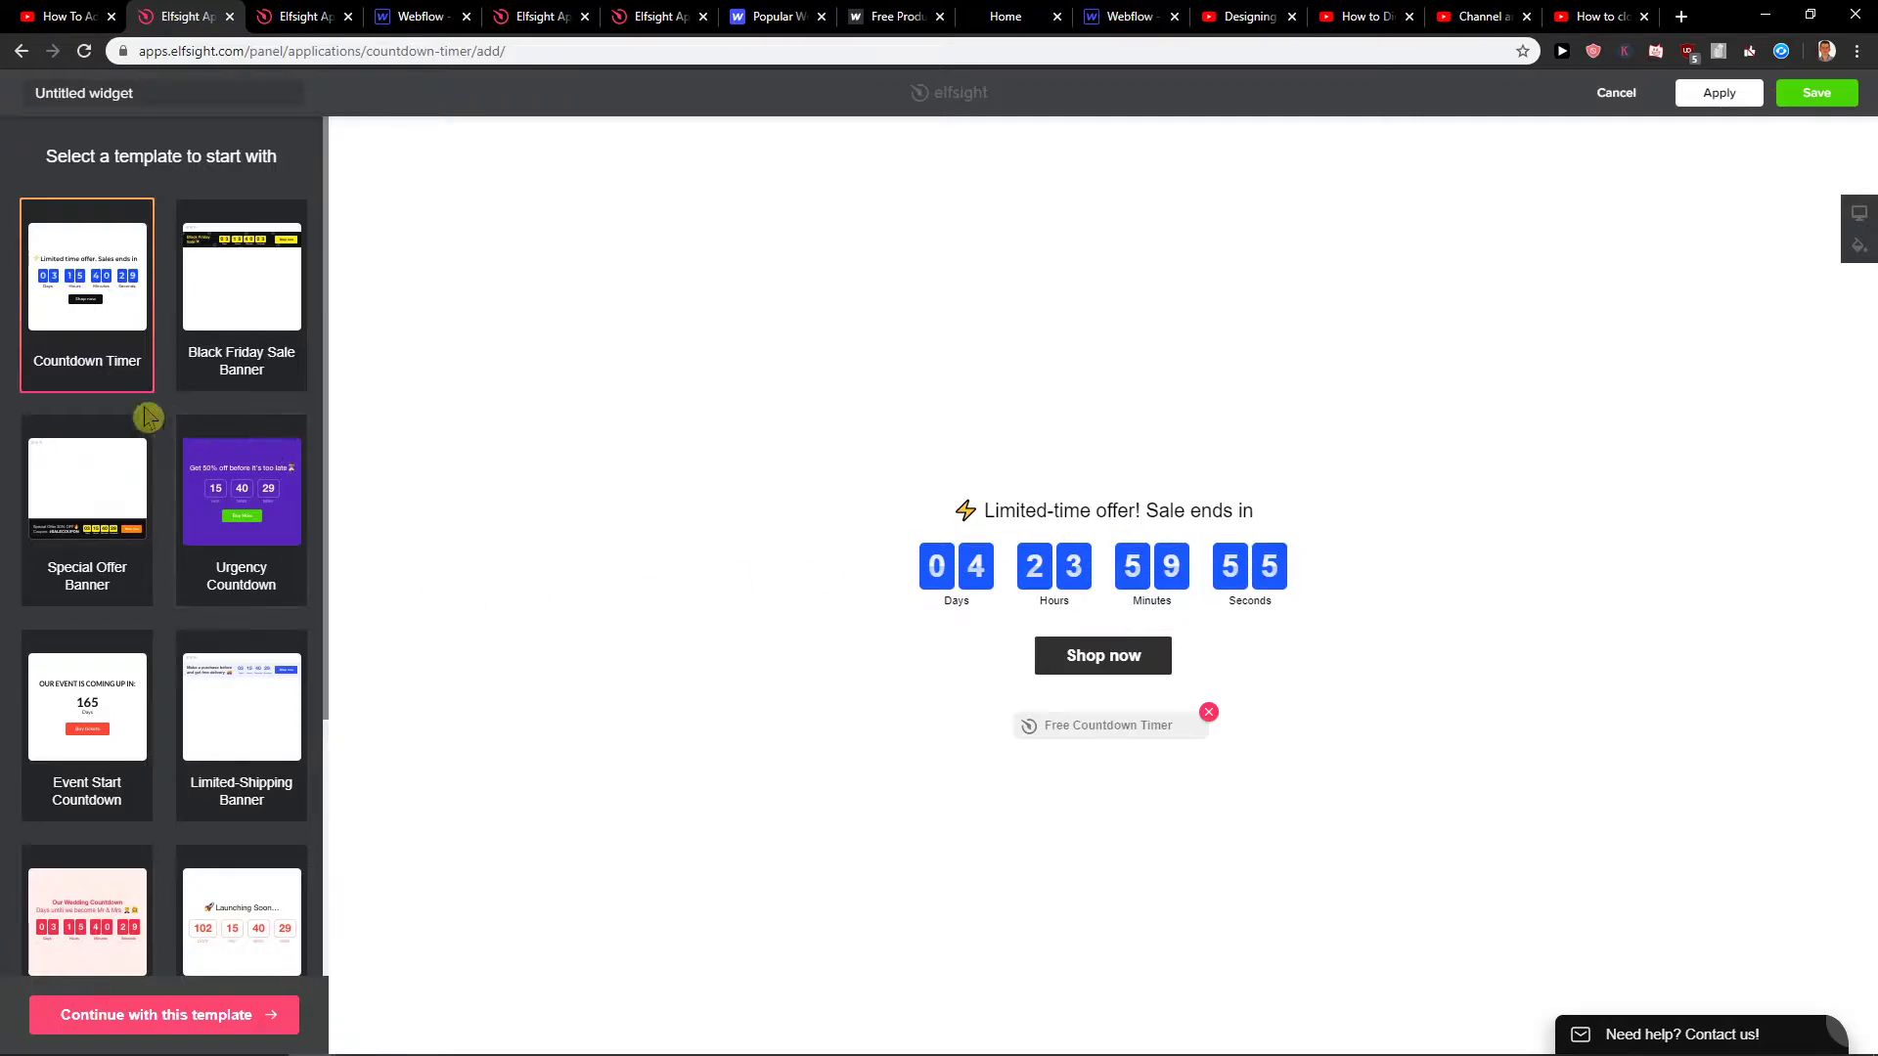
{"action": "scroll", "coordinate": [221, 573], "scroll_direction": "down", "scroll_amount": 1}
{"action": "scroll", "coordinate": [221, 587], "scroll_direction": "down", "scroll_amount": 3}
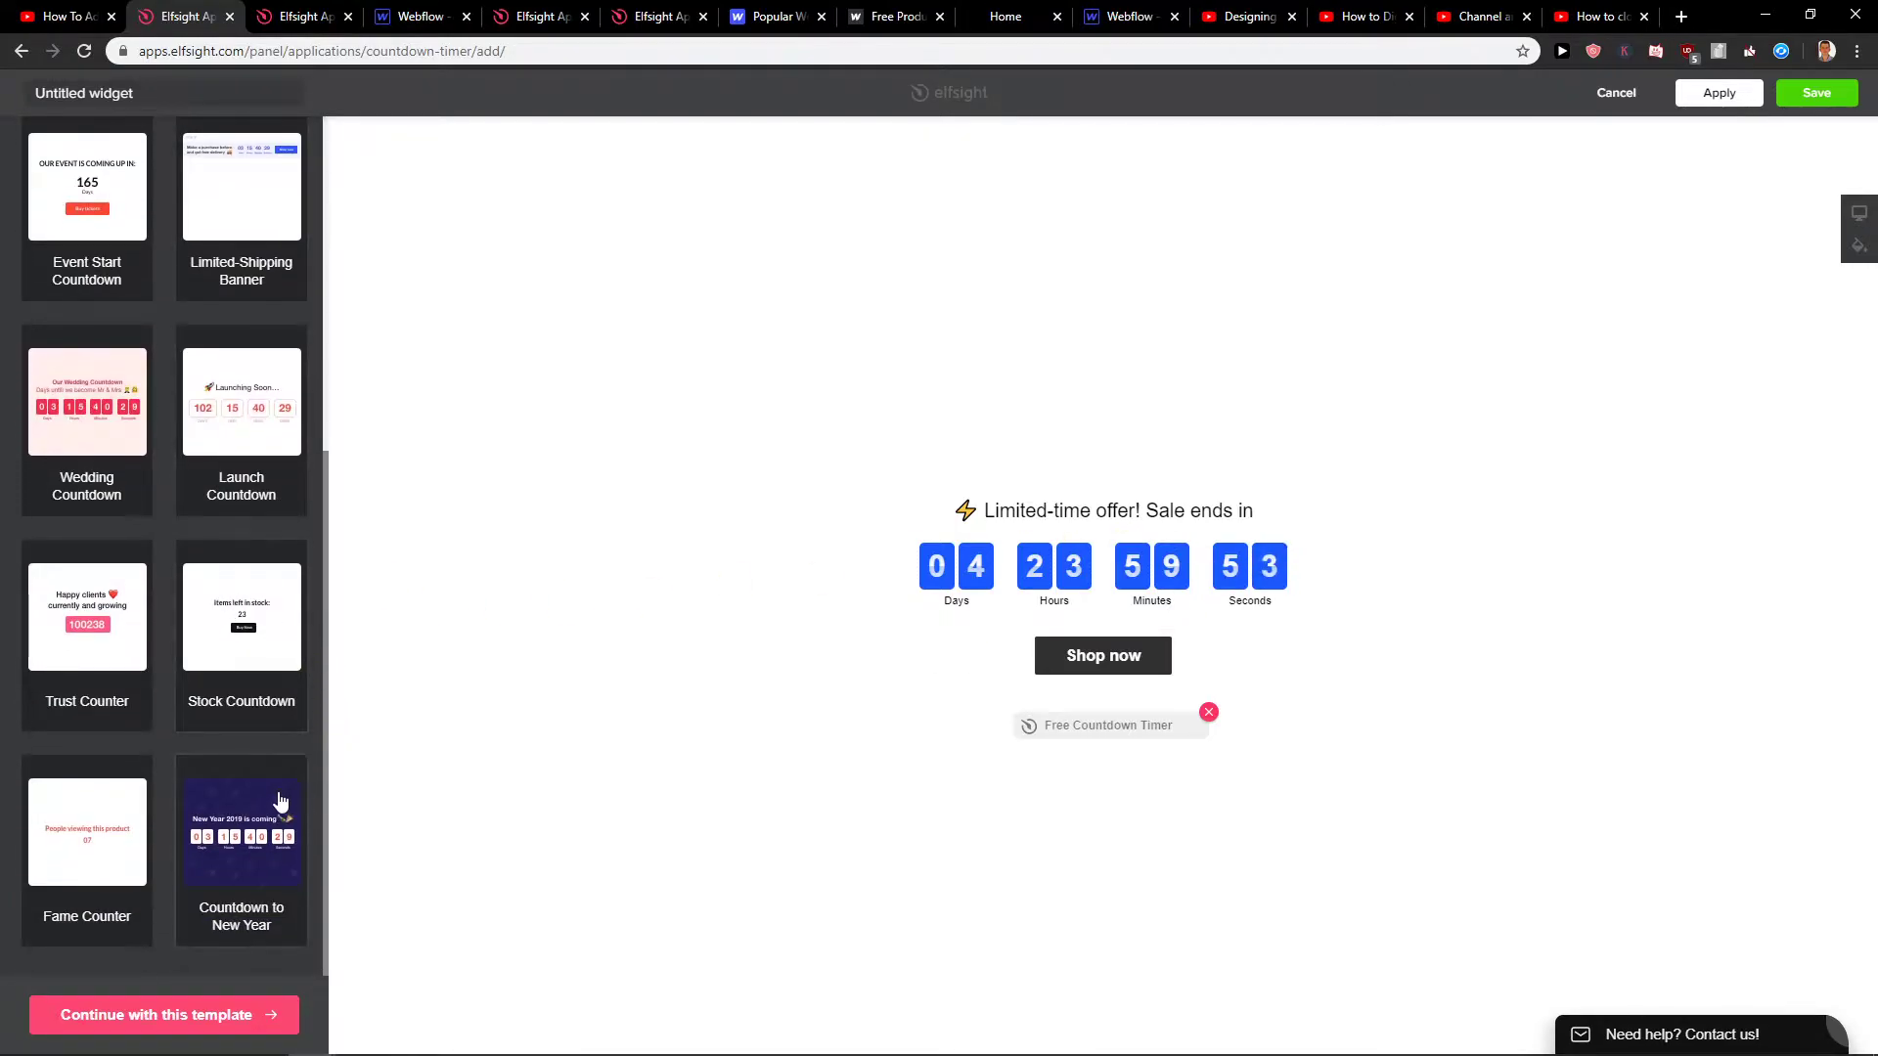
{"action": "scroll", "coordinate": [159, 738], "scroll_direction": "up", "scroll_amount": 3}
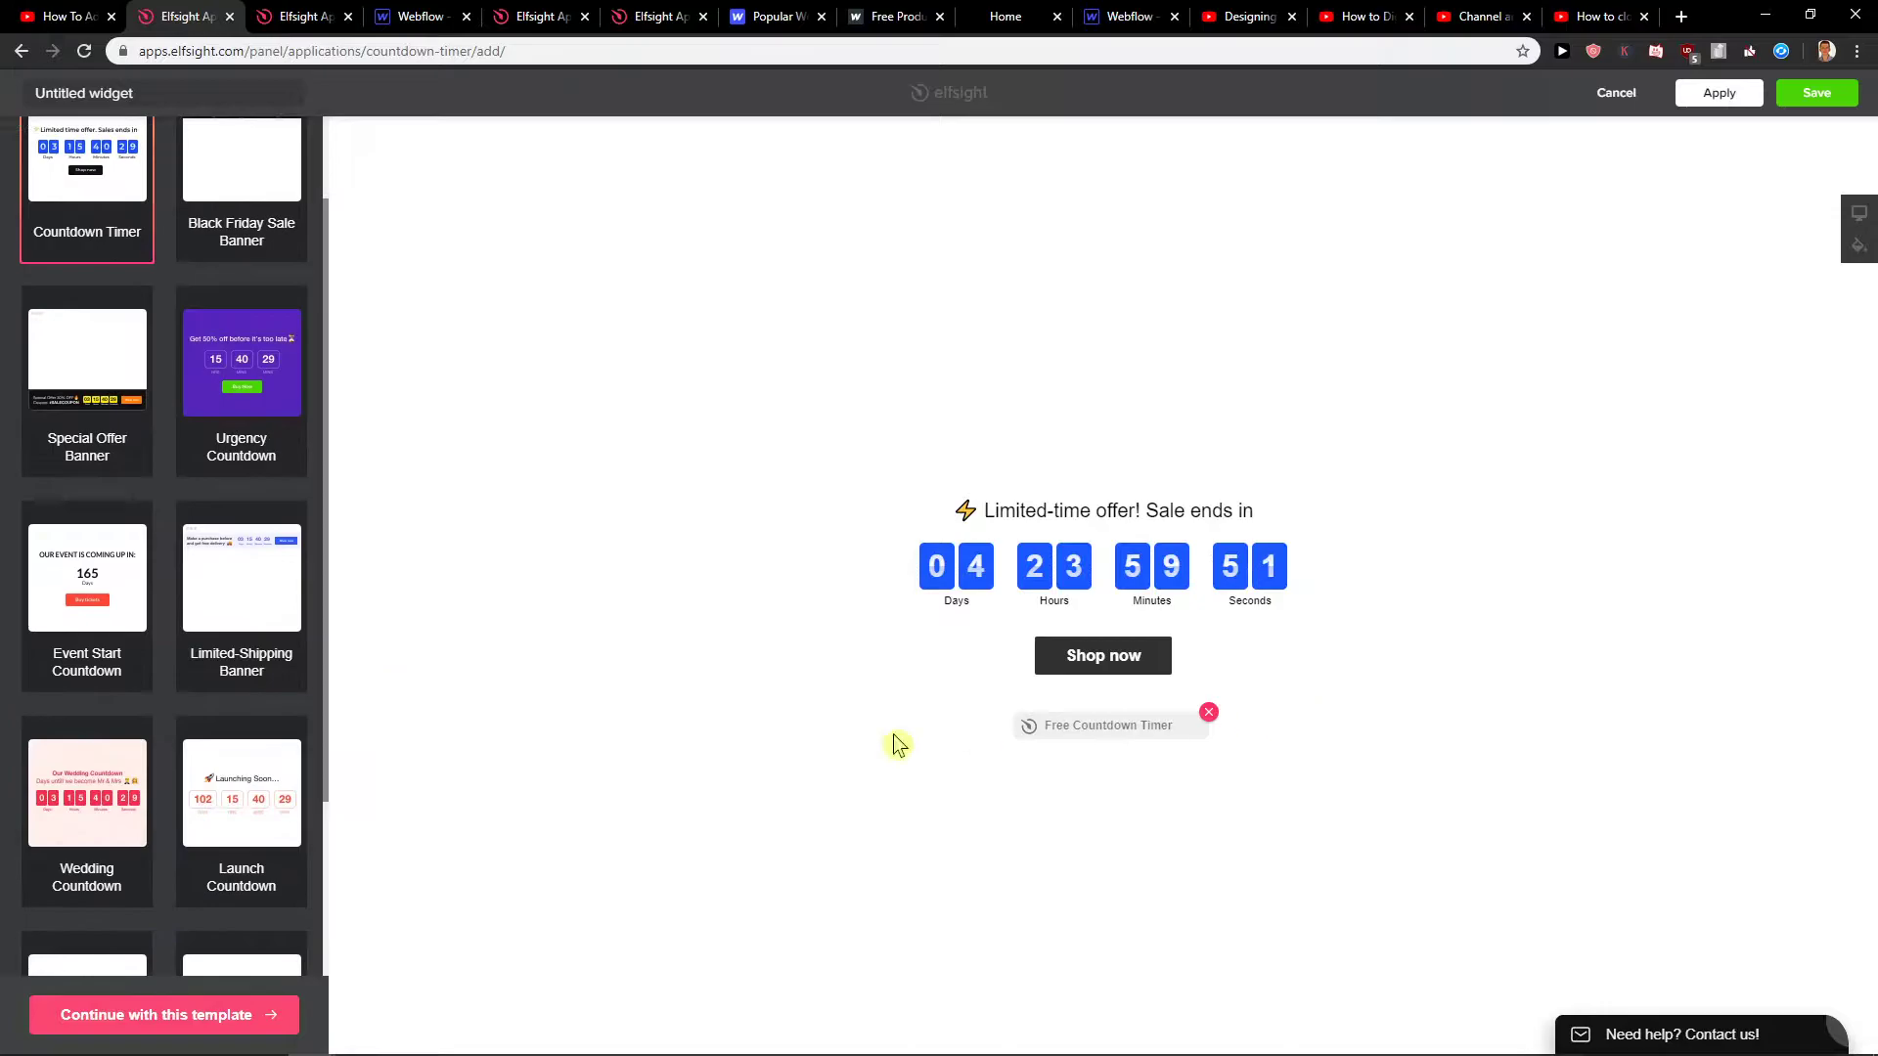
{"action": "scroll", "coordinate": [267, 683], "scroll_direction": "up", "scroll_amount": 1}
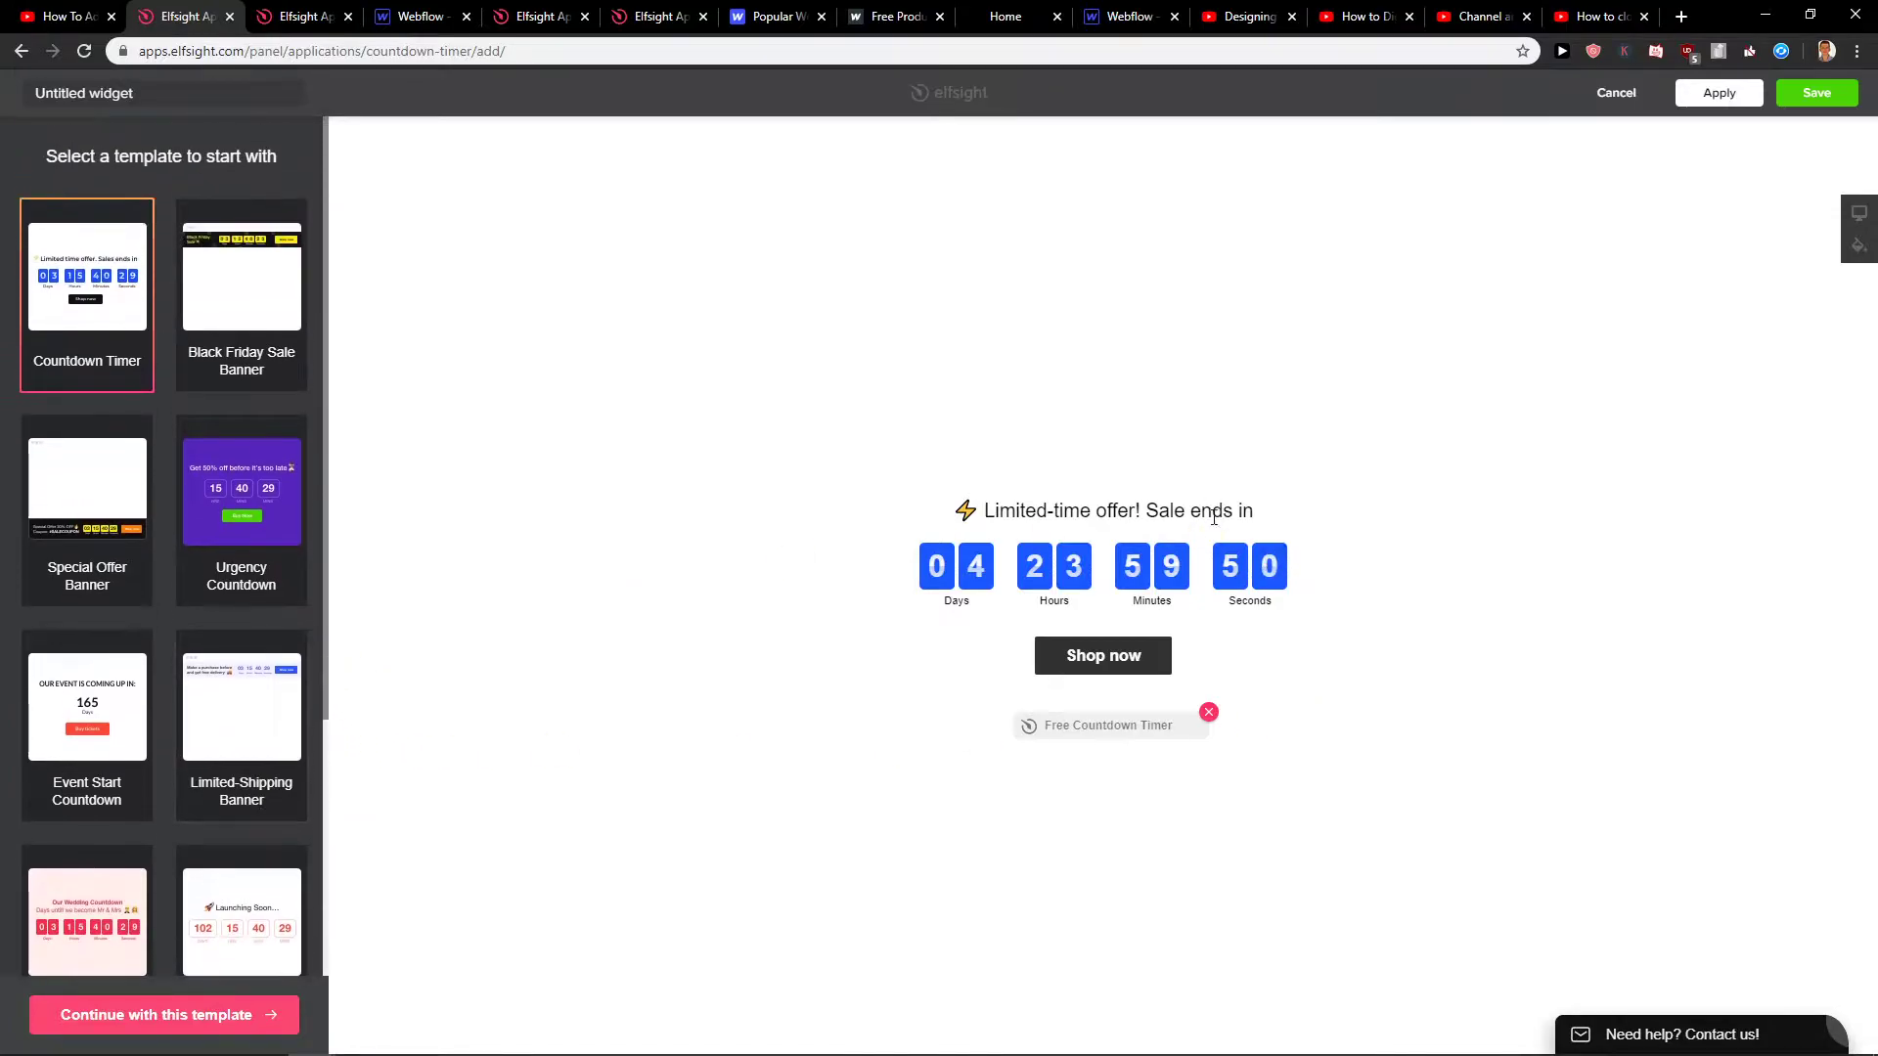
{"action": "left_click", "coordinate": [205, 1015]}
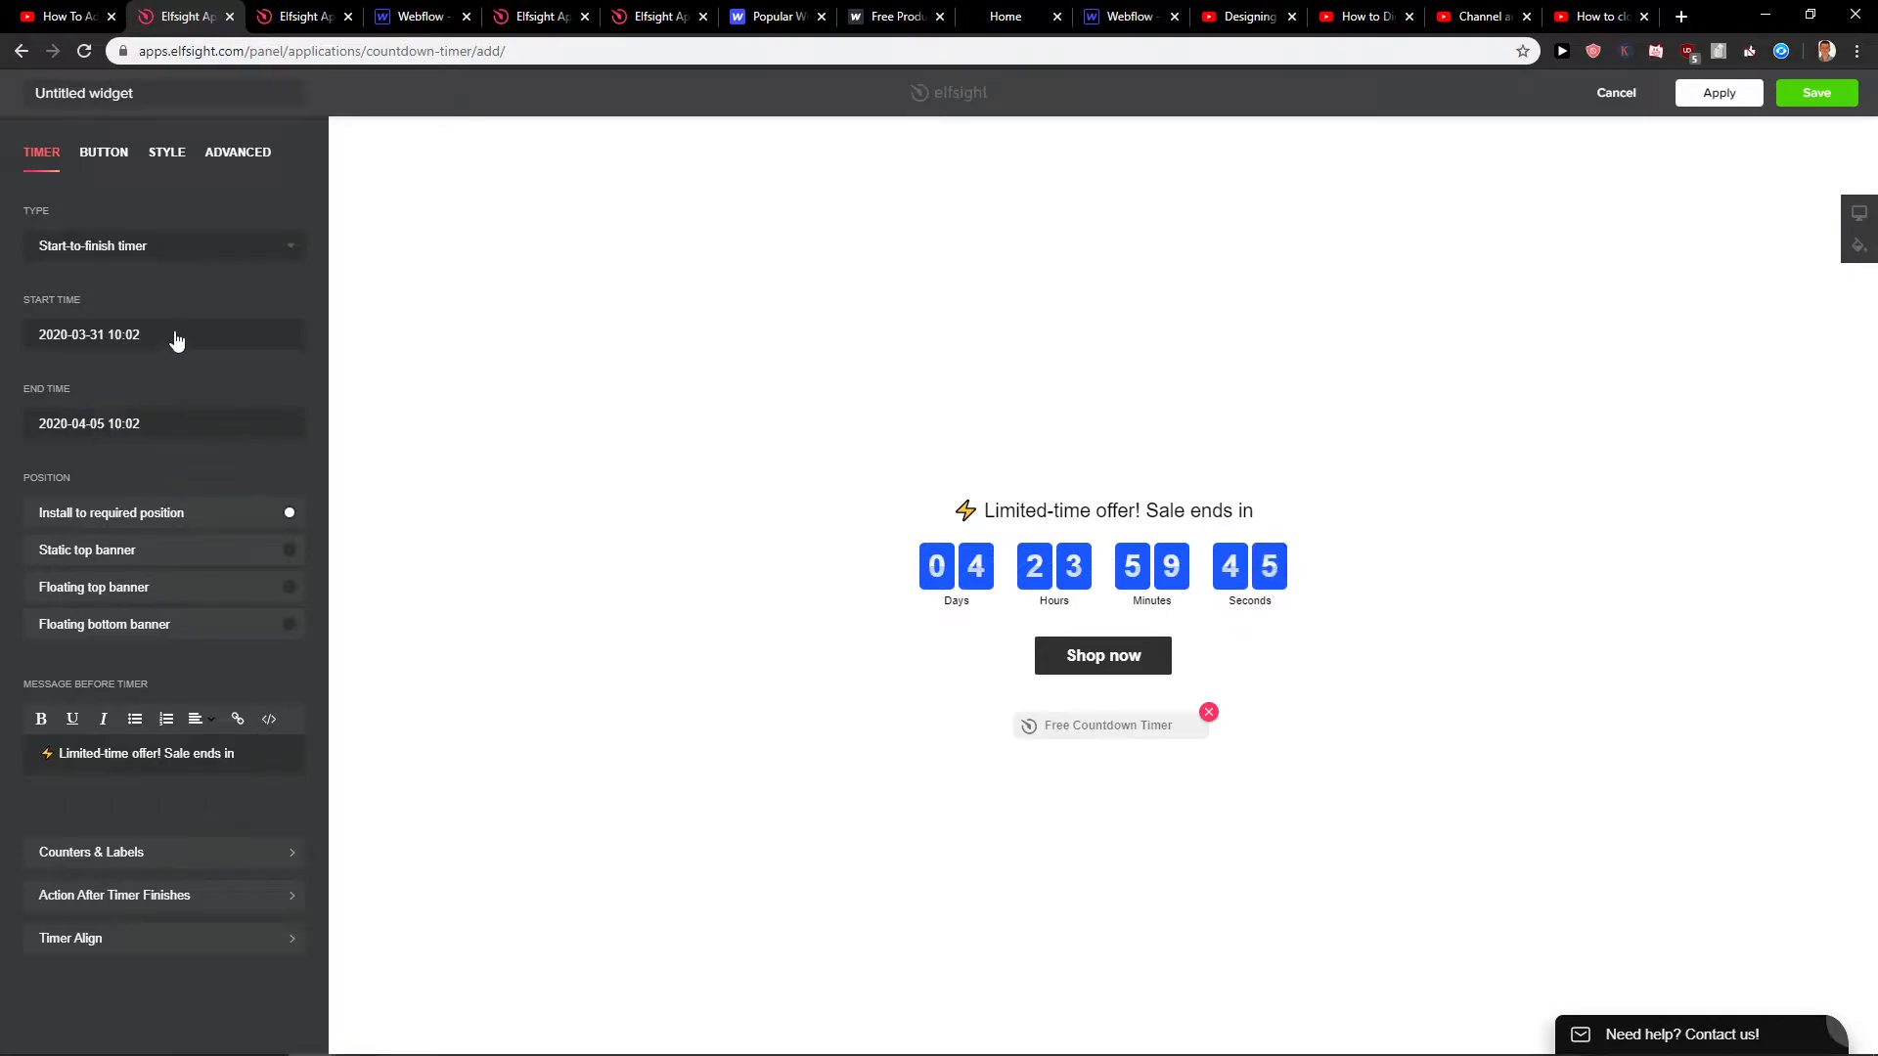
Make the Elfsight timer count down separately for each visitor
{"action": "left_click", "coordinate": [53, 245]}
{"action": "left_click", "coordinate": [191, 310]}
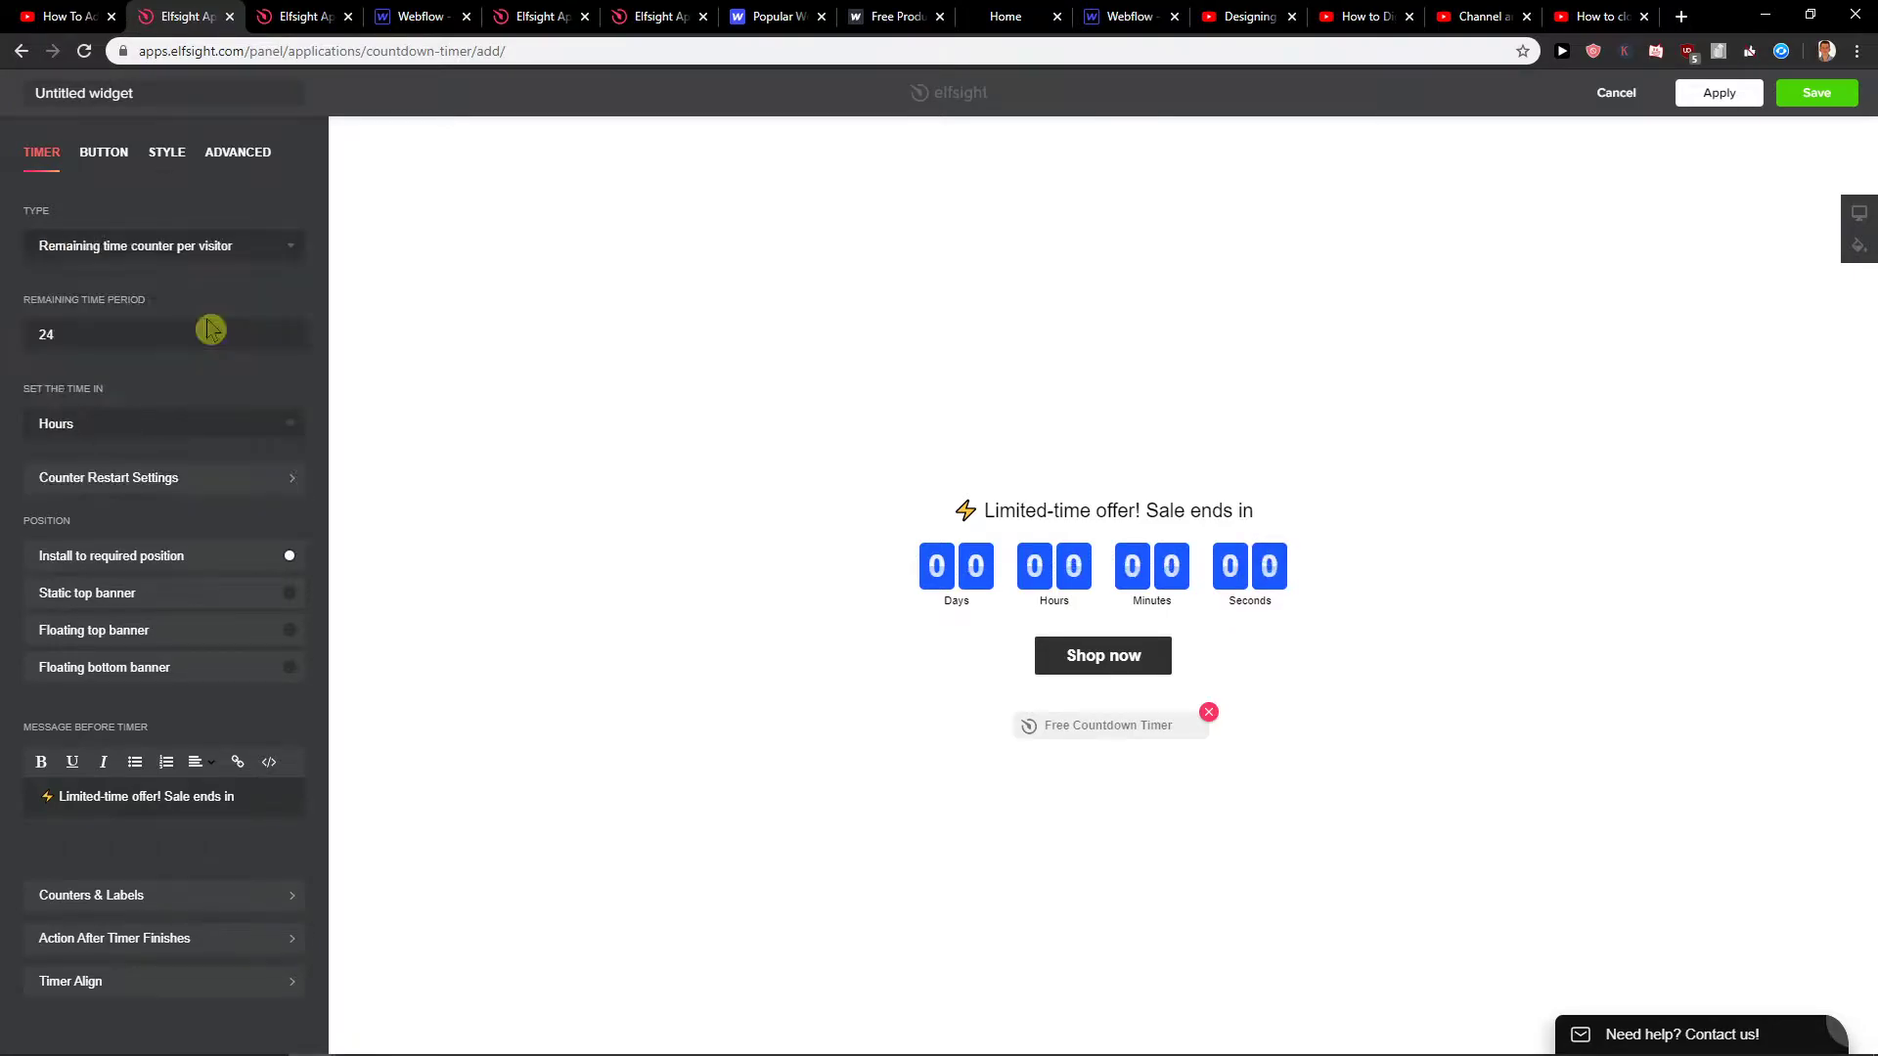
{"action": "left_click", "coordinate": [205, 249]}
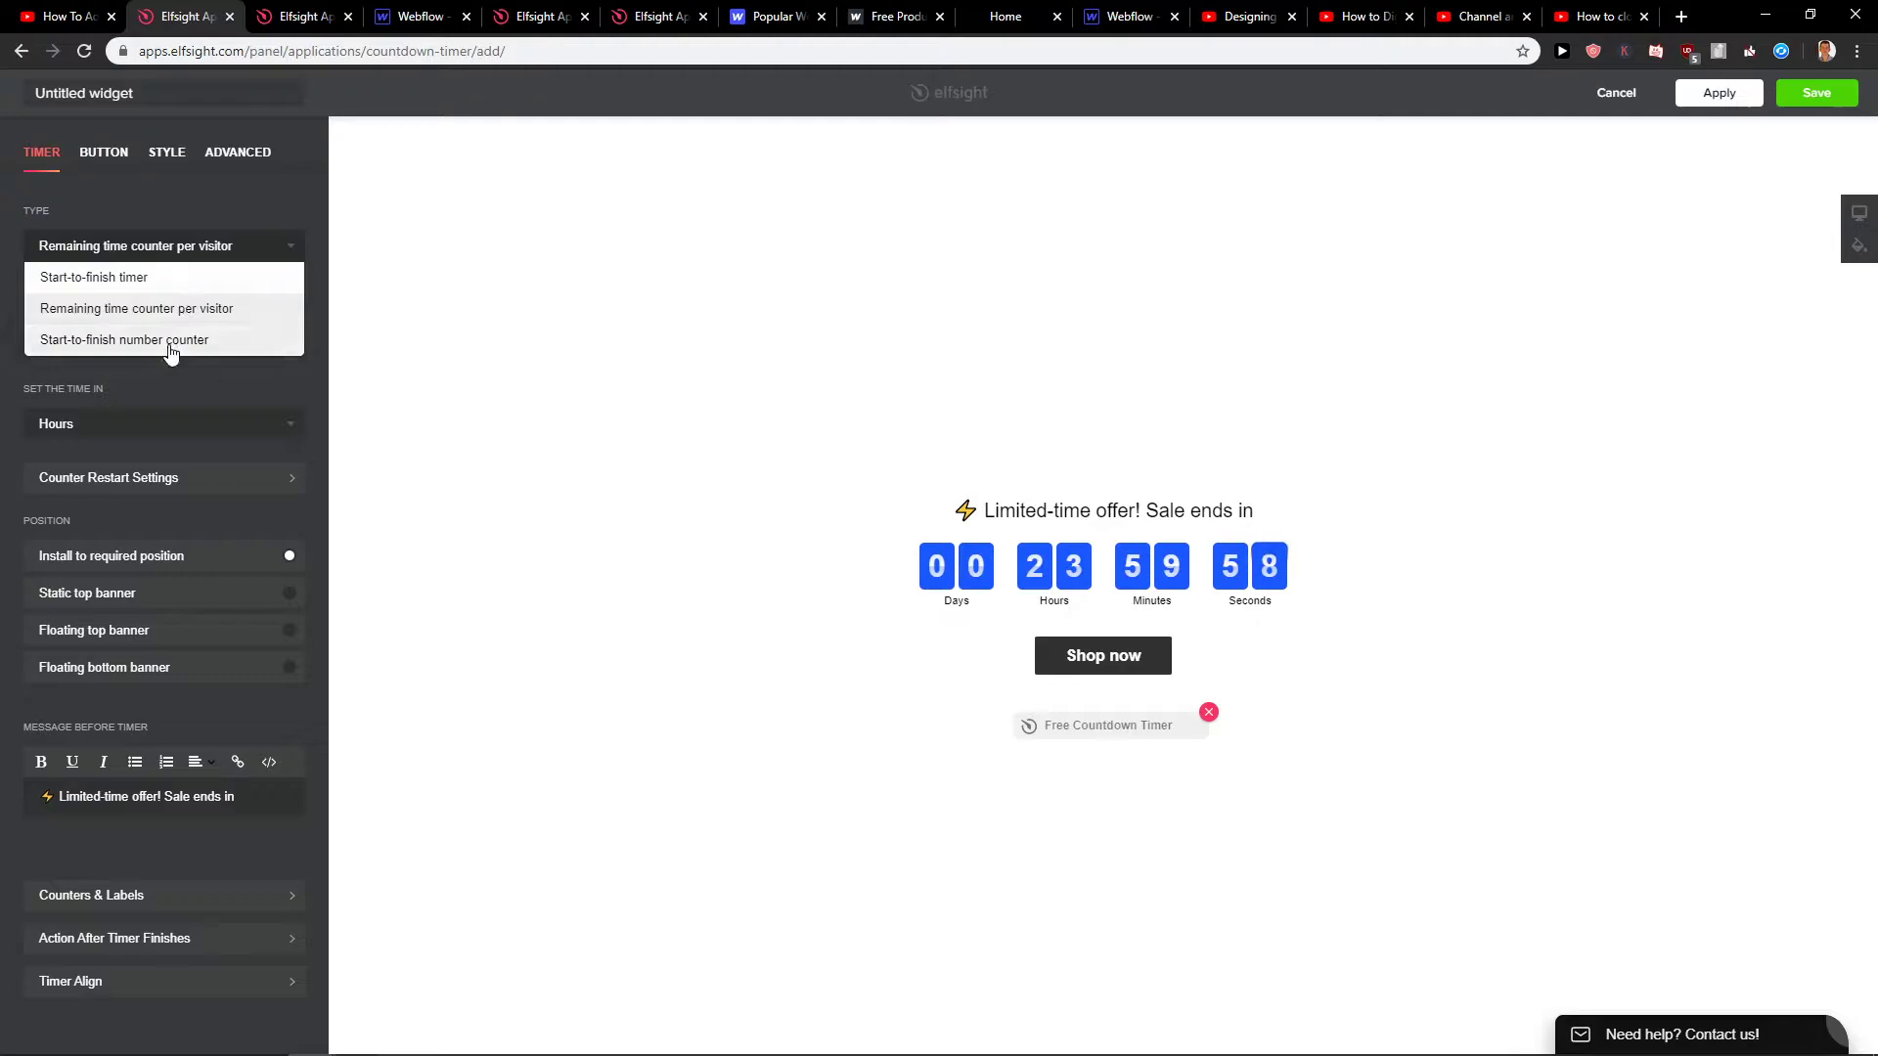
{"action": "left_click", "coordinate": [280, 429]}
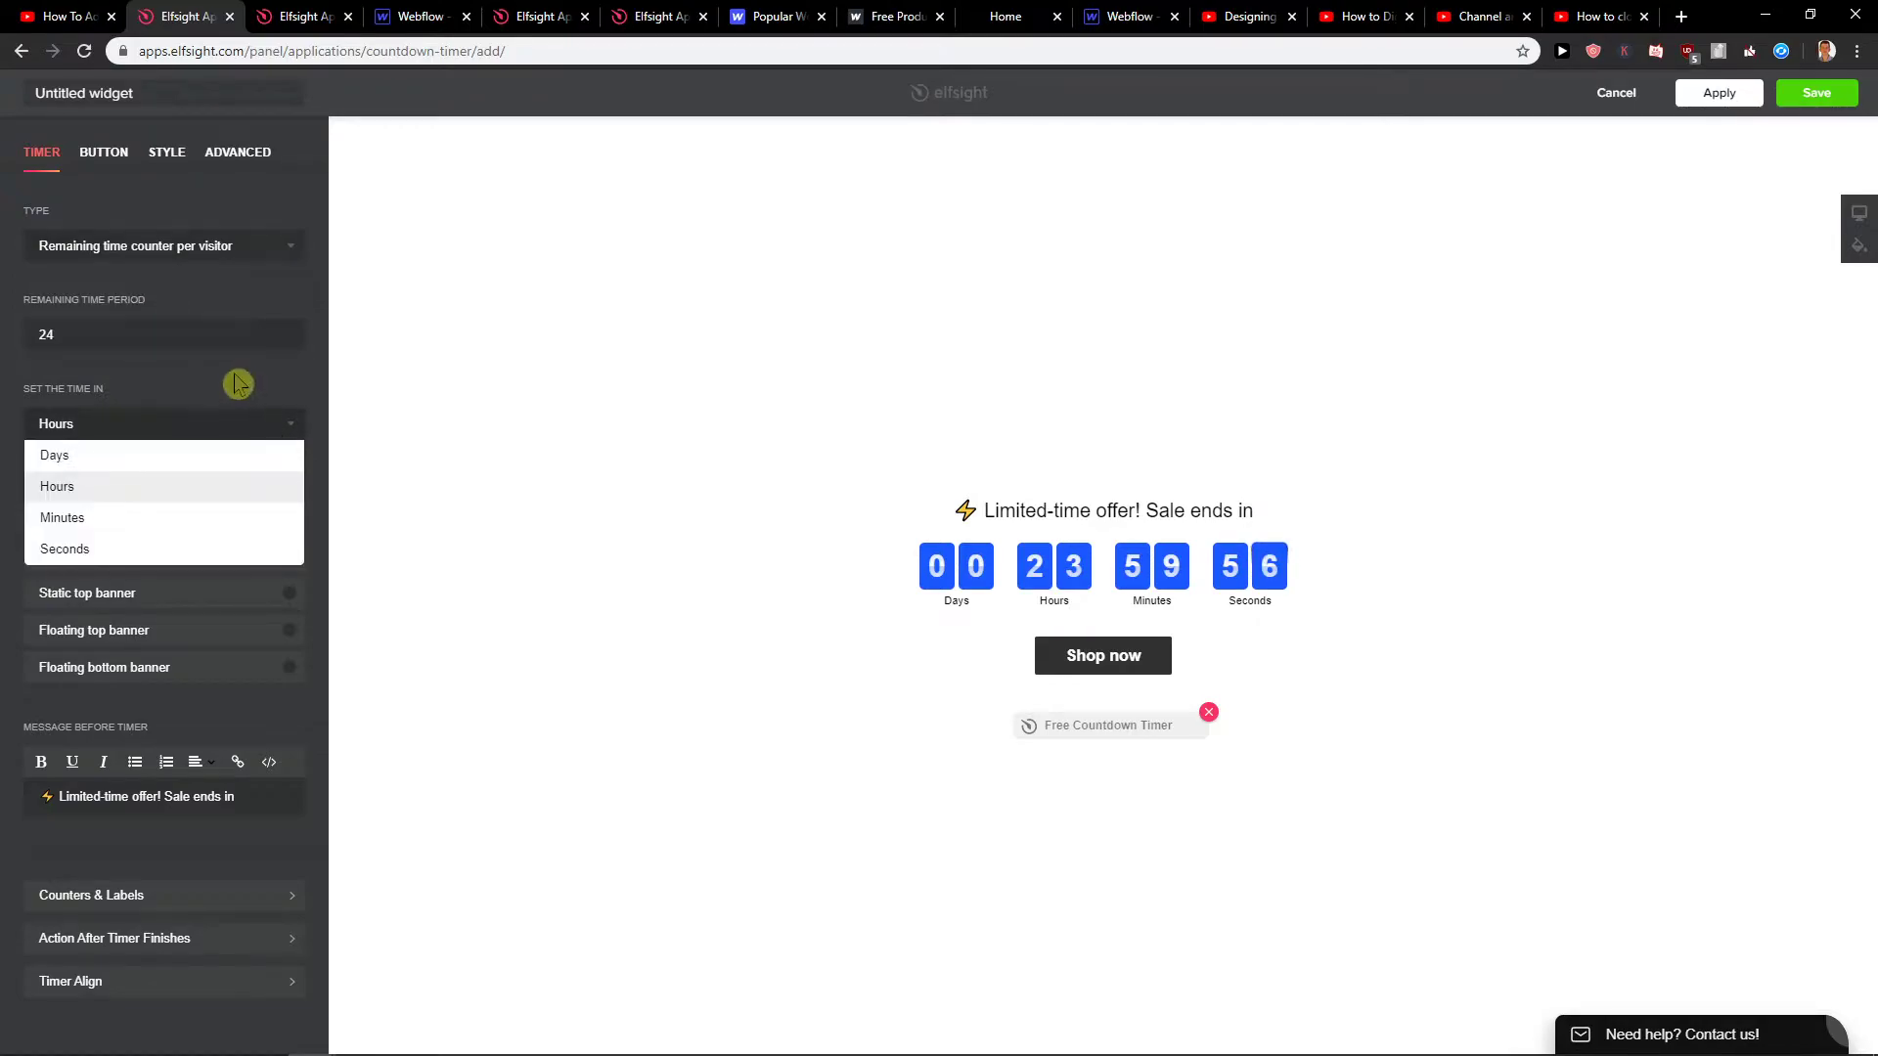
Set the remaining time period to 15 minutes
{"action": "left_click", "coordinate": [157, 342]}
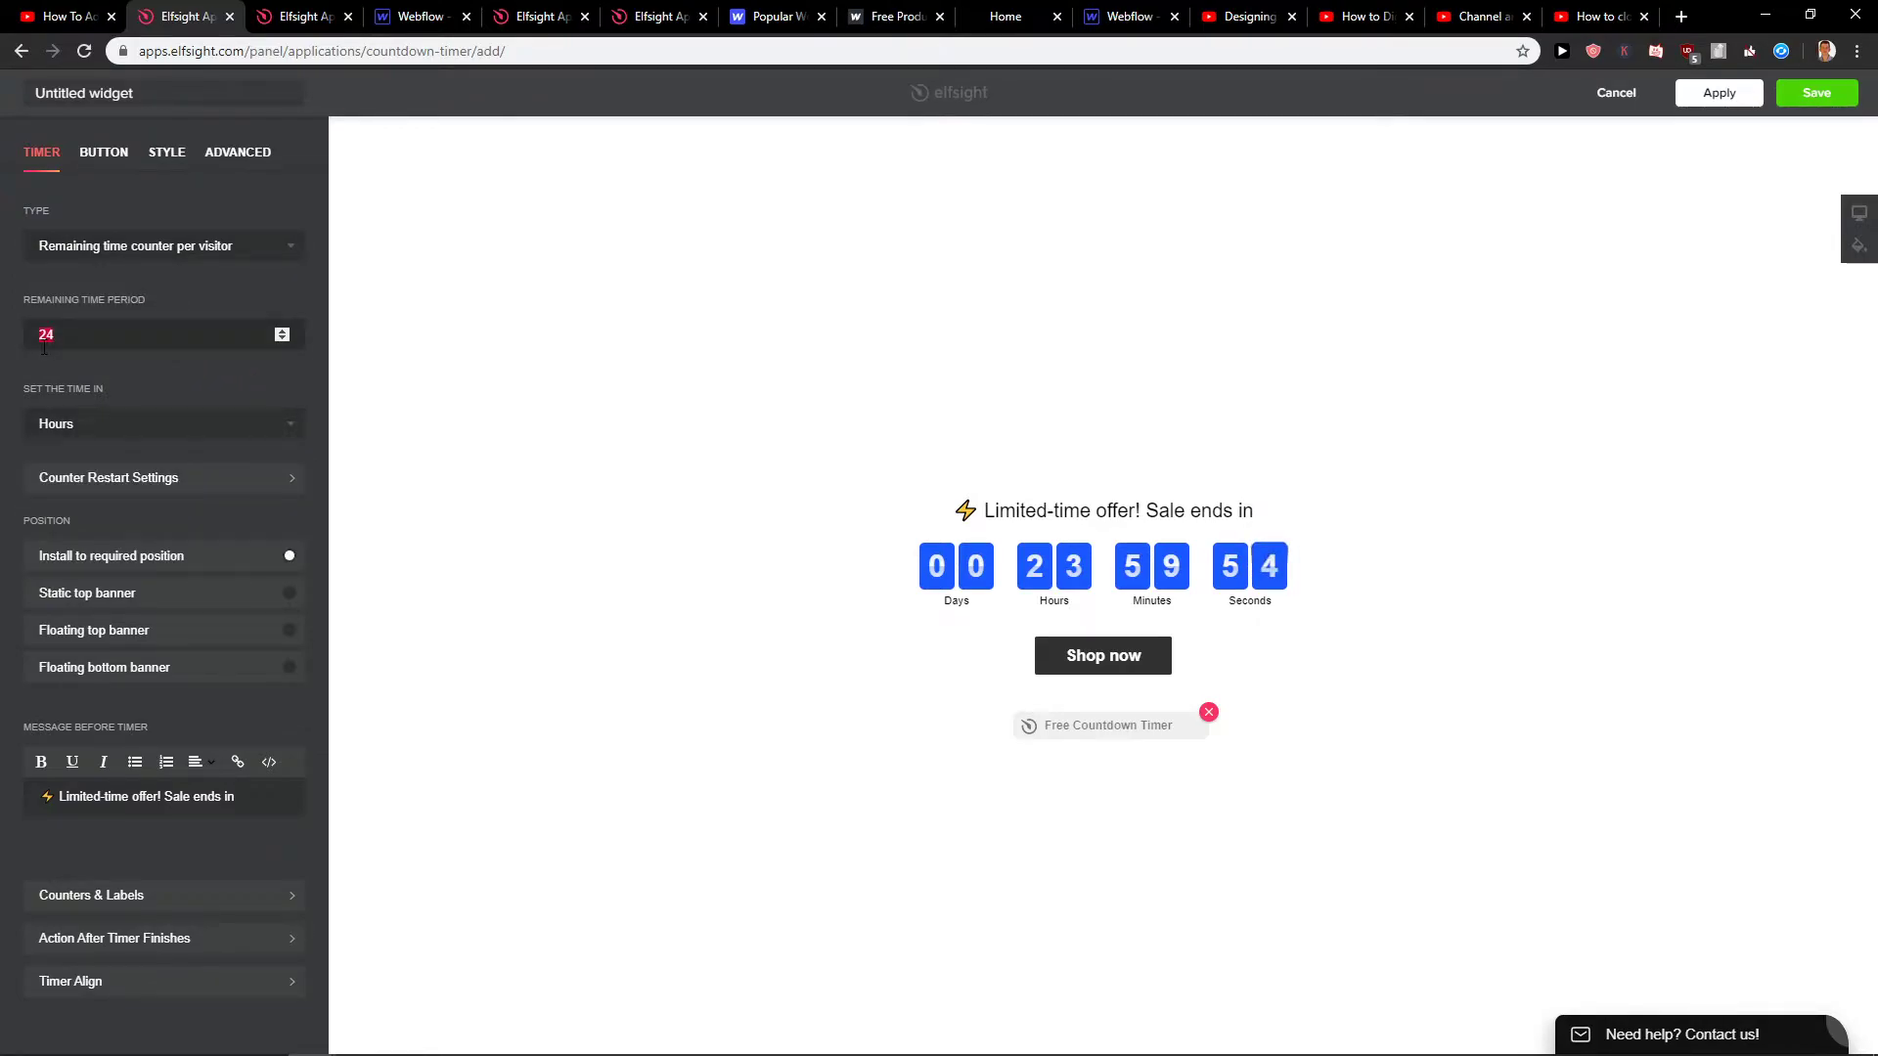
{"action": "type", "text": "1"}
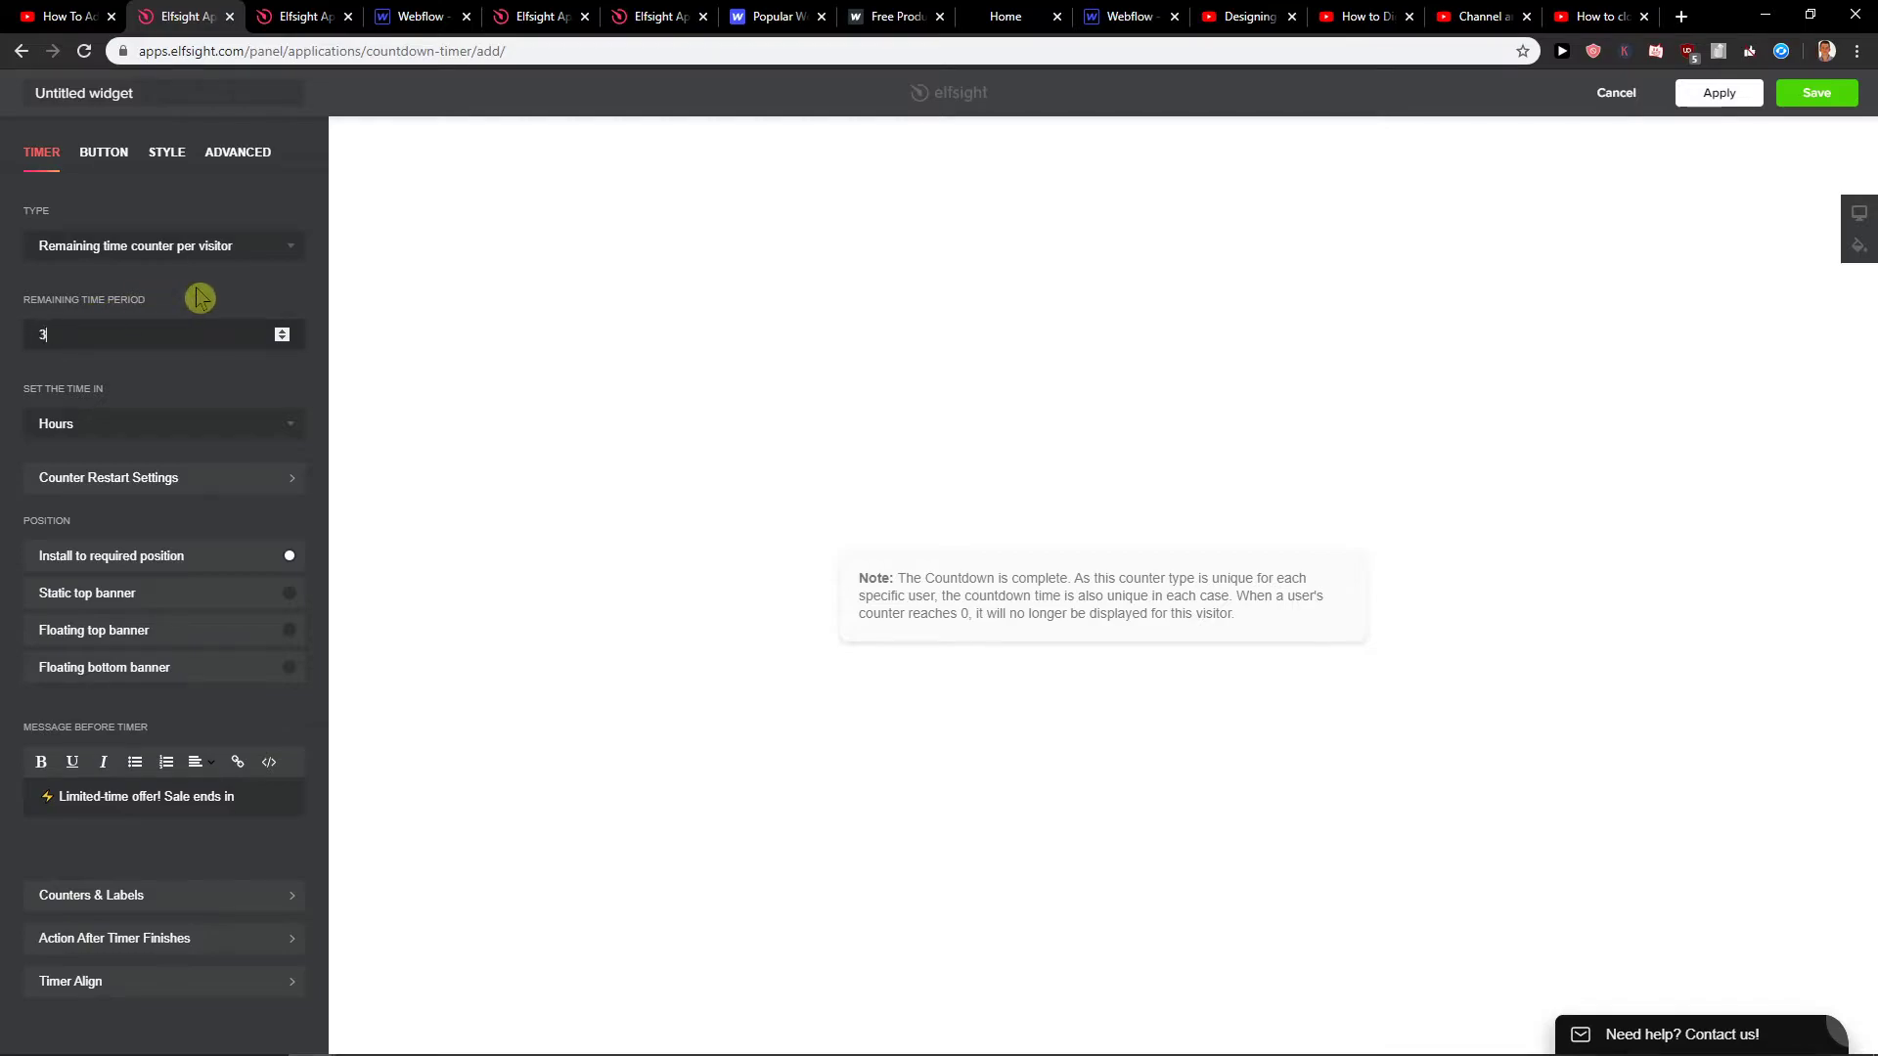
{"action": "key", "text": "BackSpace"}
{"action": "left_click", "coordinate": [282, 330]}
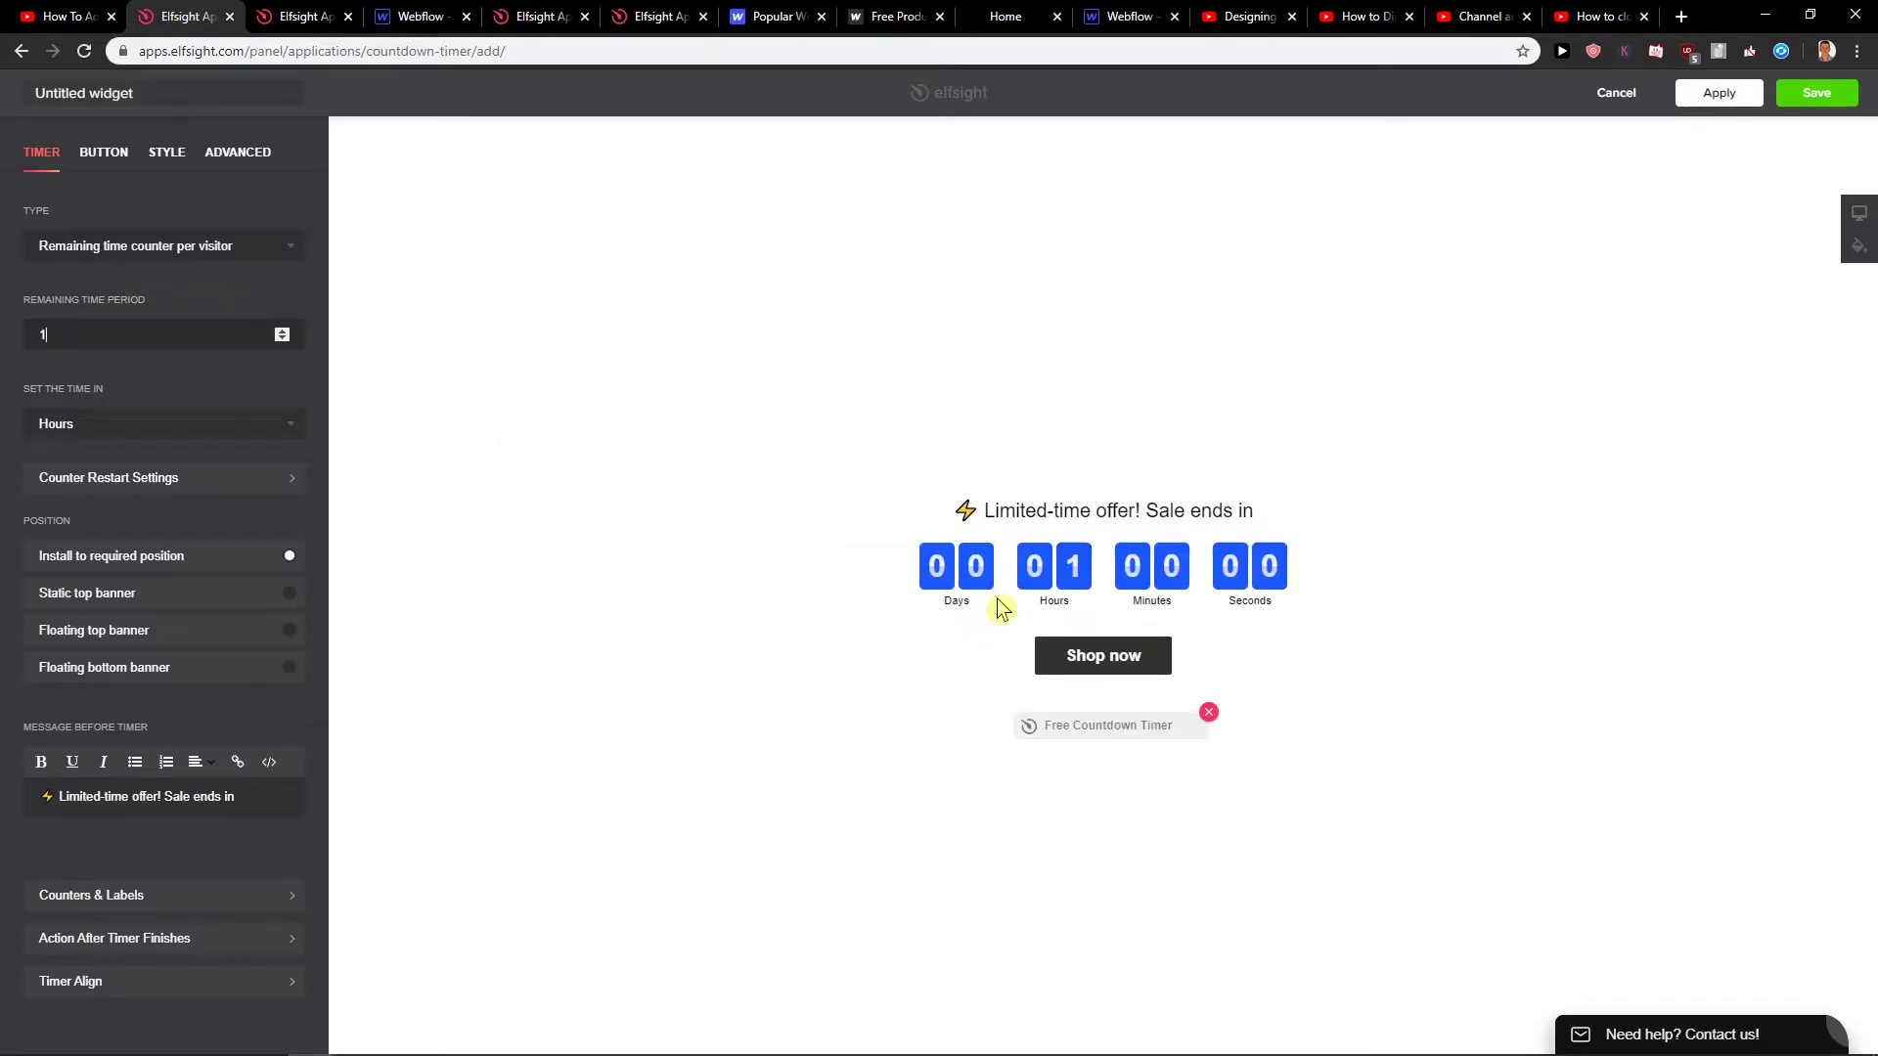
{"action": "left_click", "coordinate": [245, 422]}
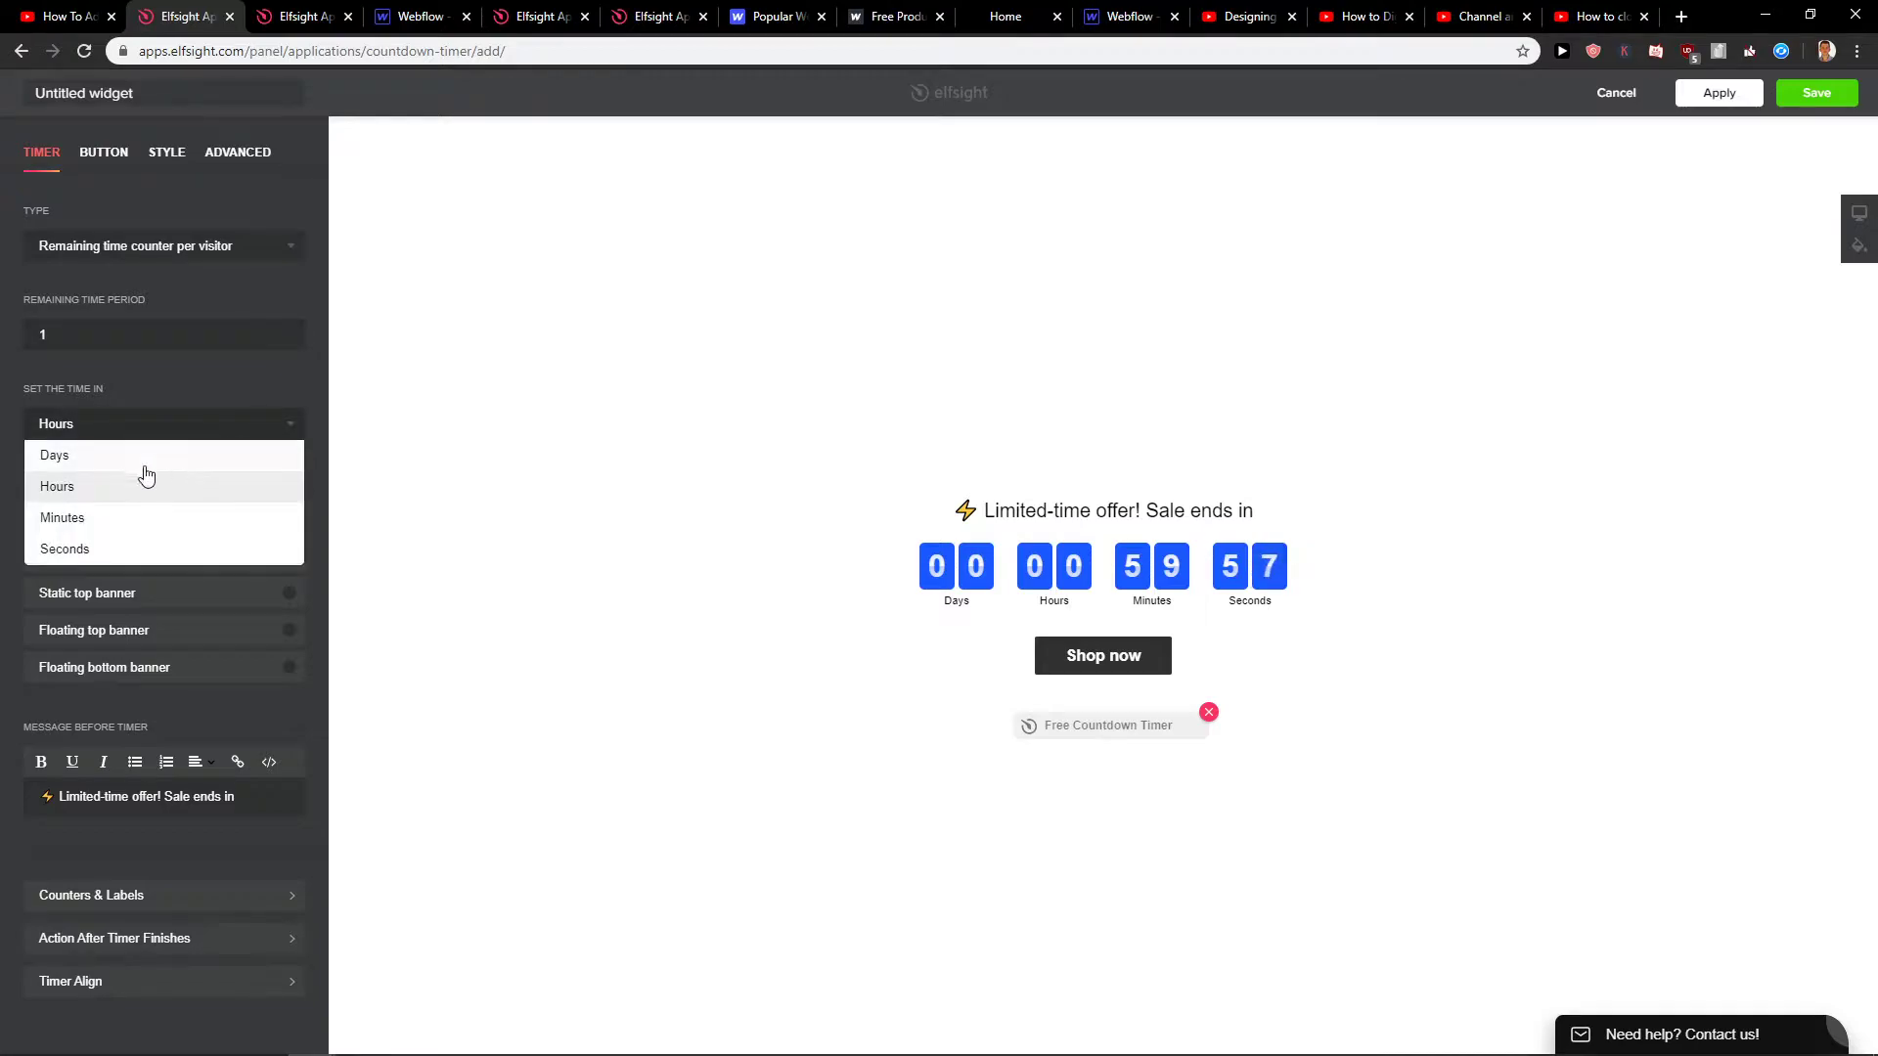
{"action": "left_click", "coordinate": [105, 521]}
{"action": "type", "text": "5"}
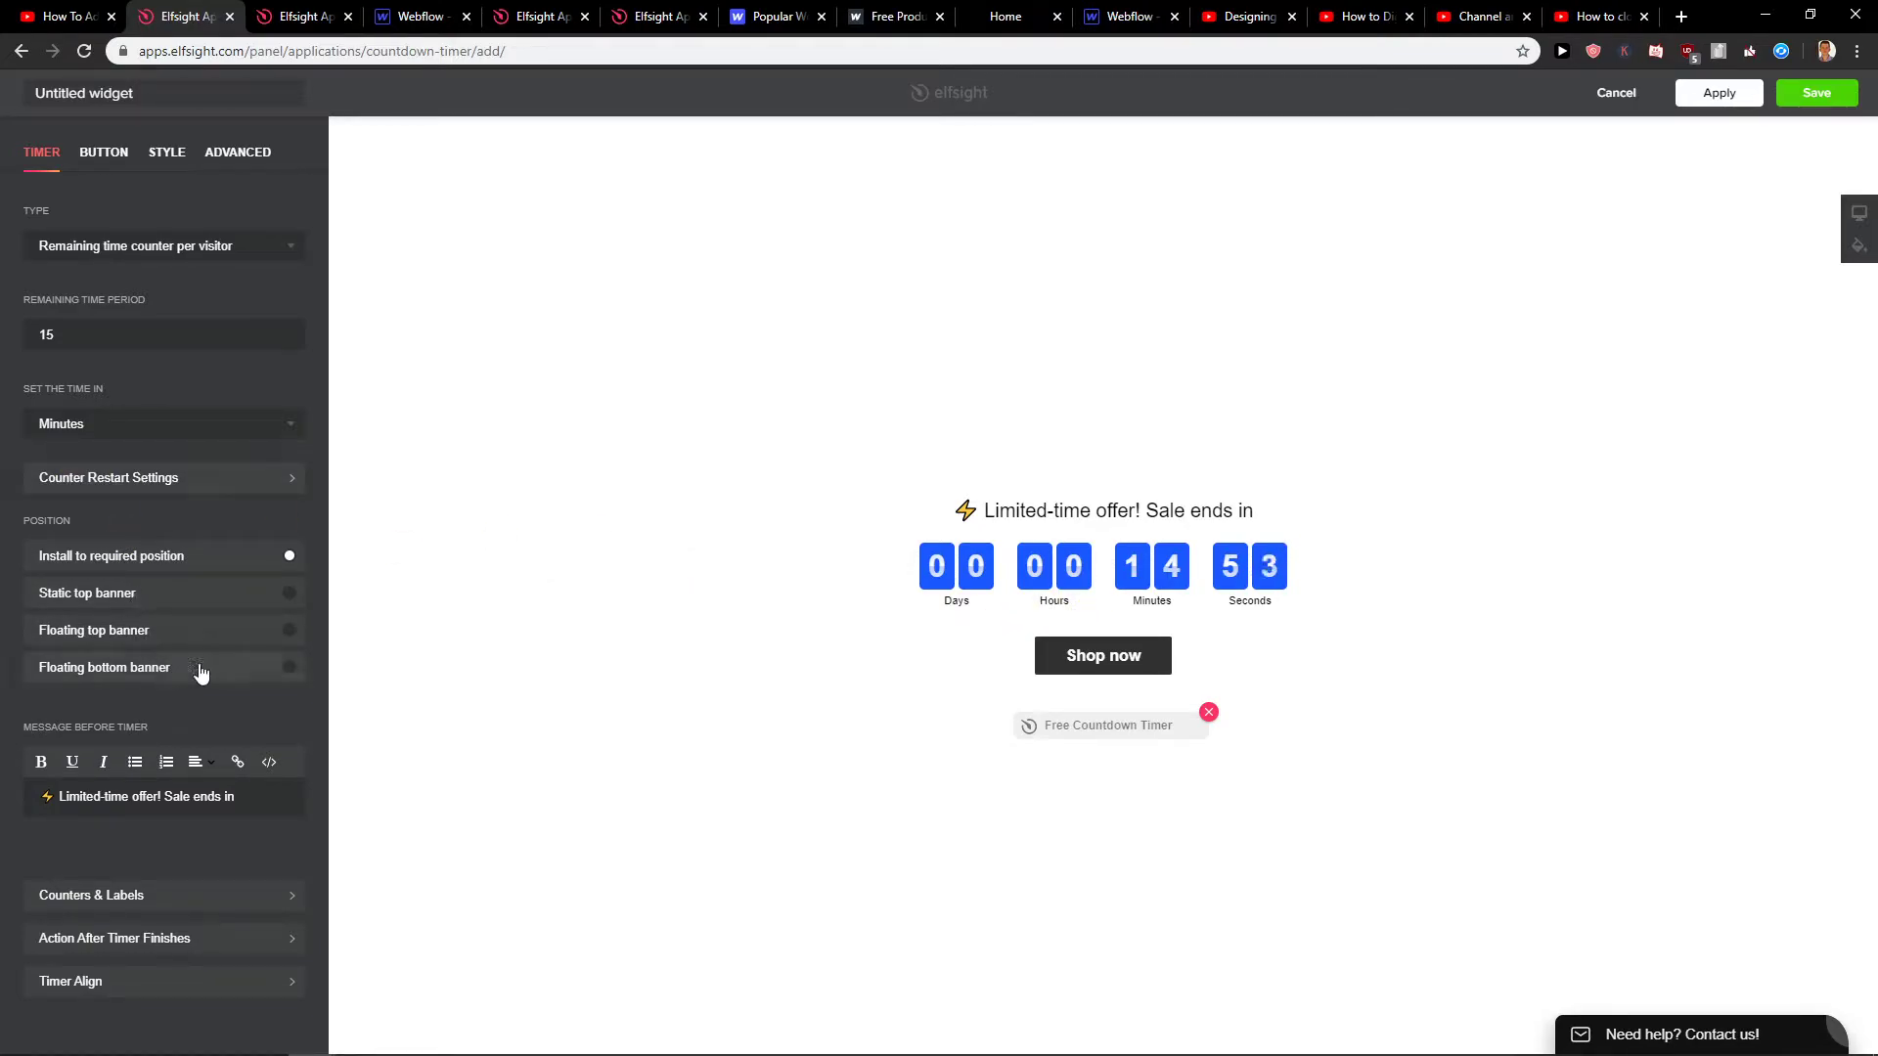
Turn off the Shop now button and glance at the Advanced settings
{"action": "left_click", "coordinate": [103, 152]}
{"action": "left_click", "coordinate": [59, 241]}
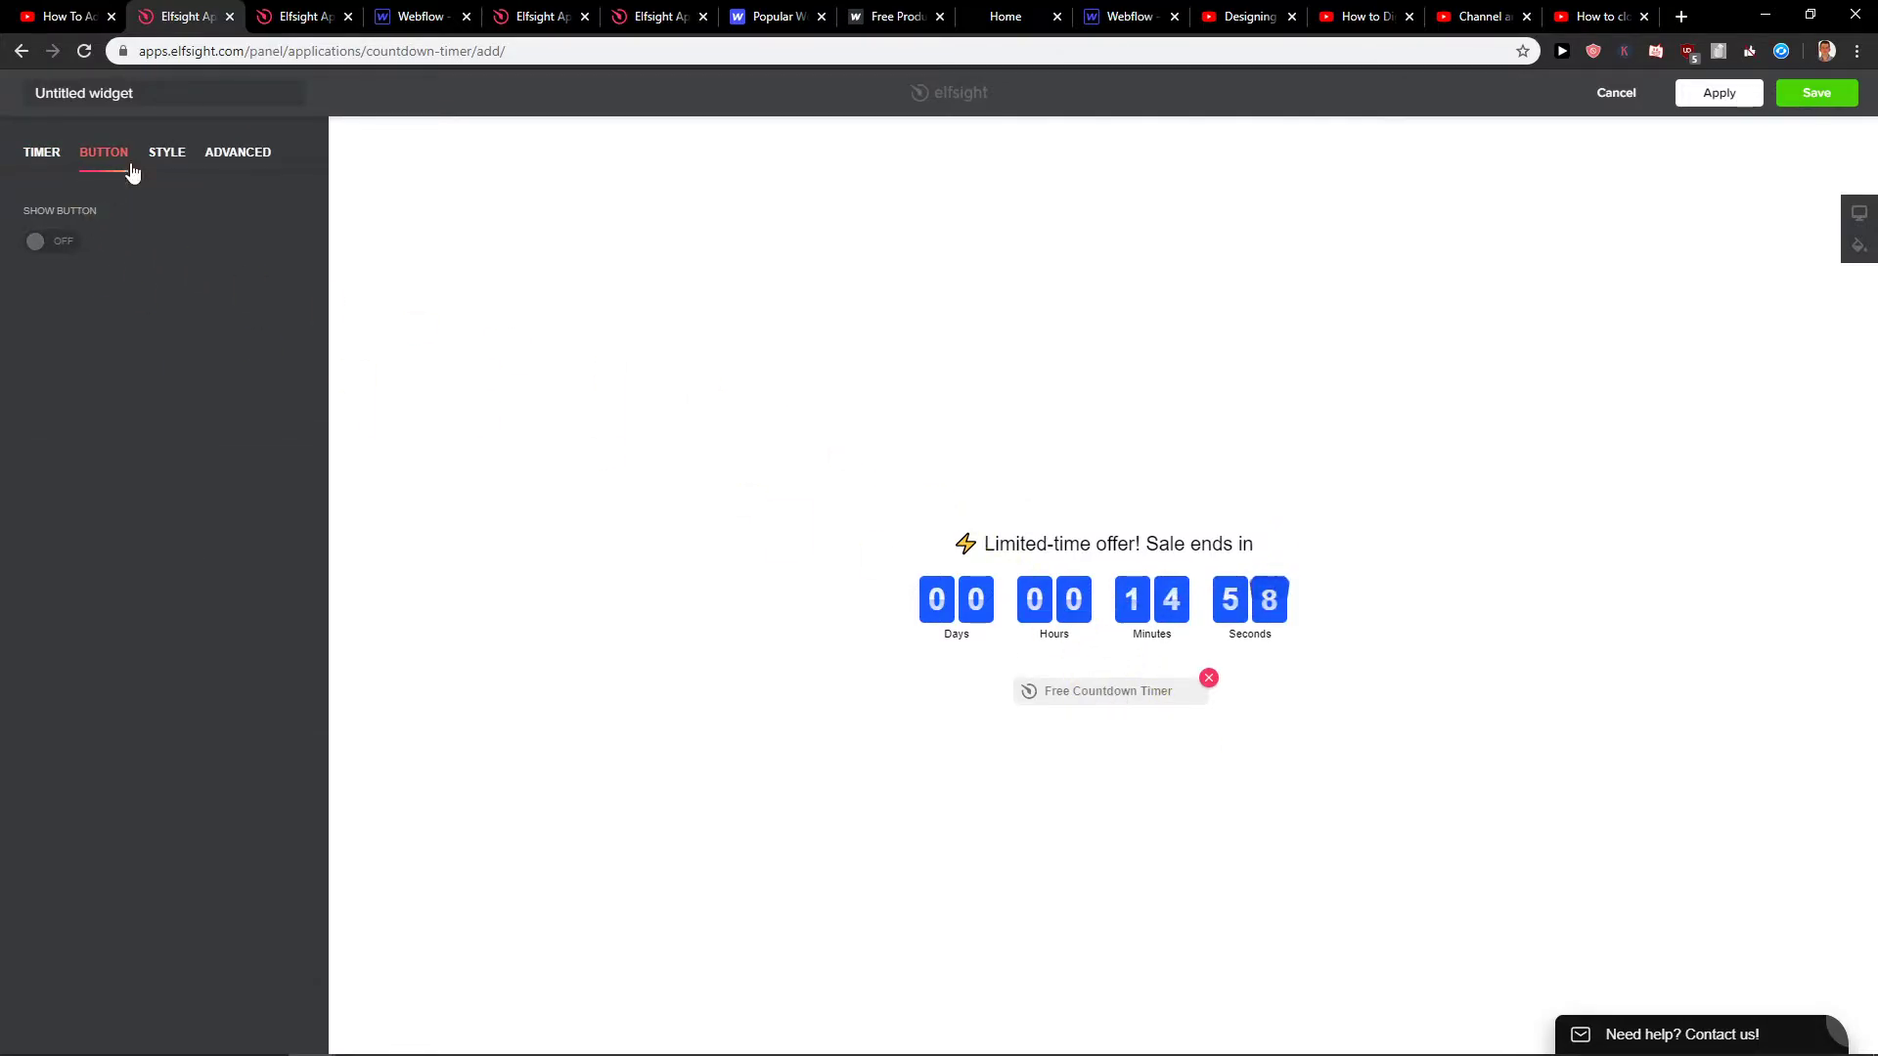
{"action": "left_click", "coordinate": [214, 155]}
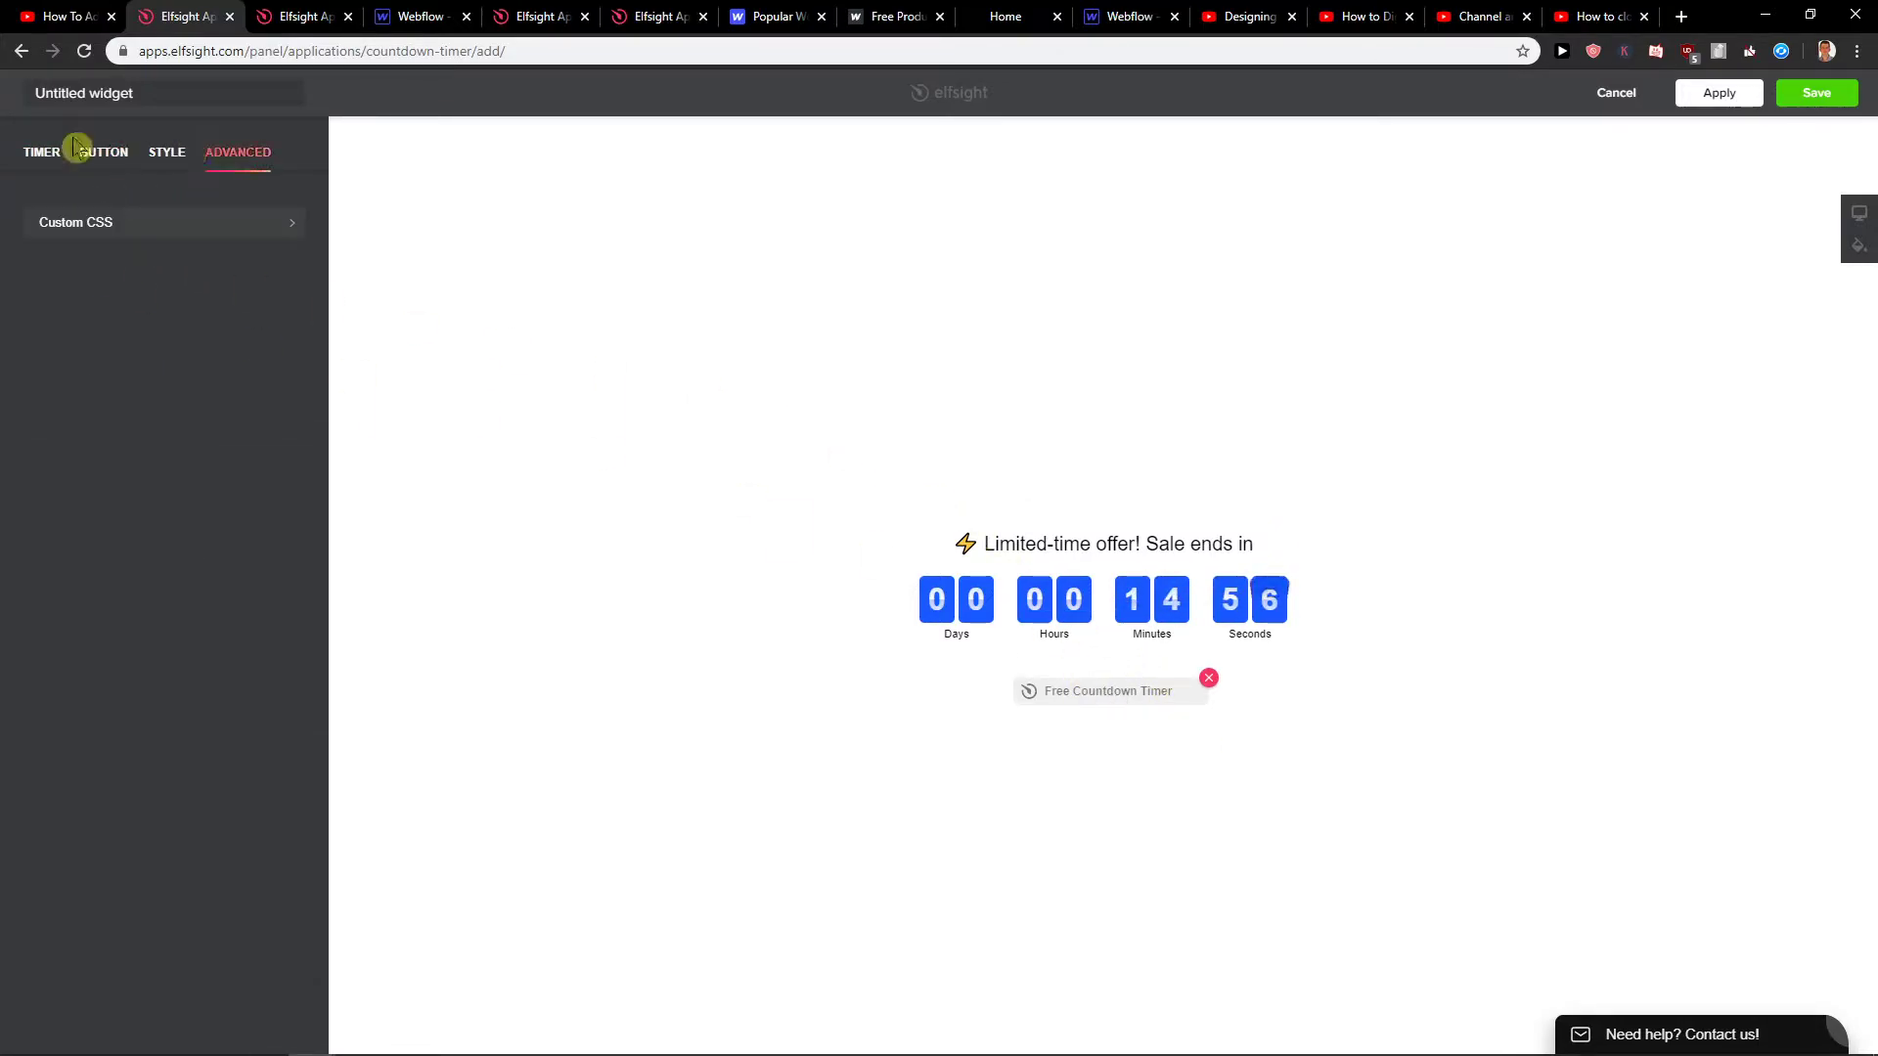
{"action": "left_click", "coordinate": [48, 154]}
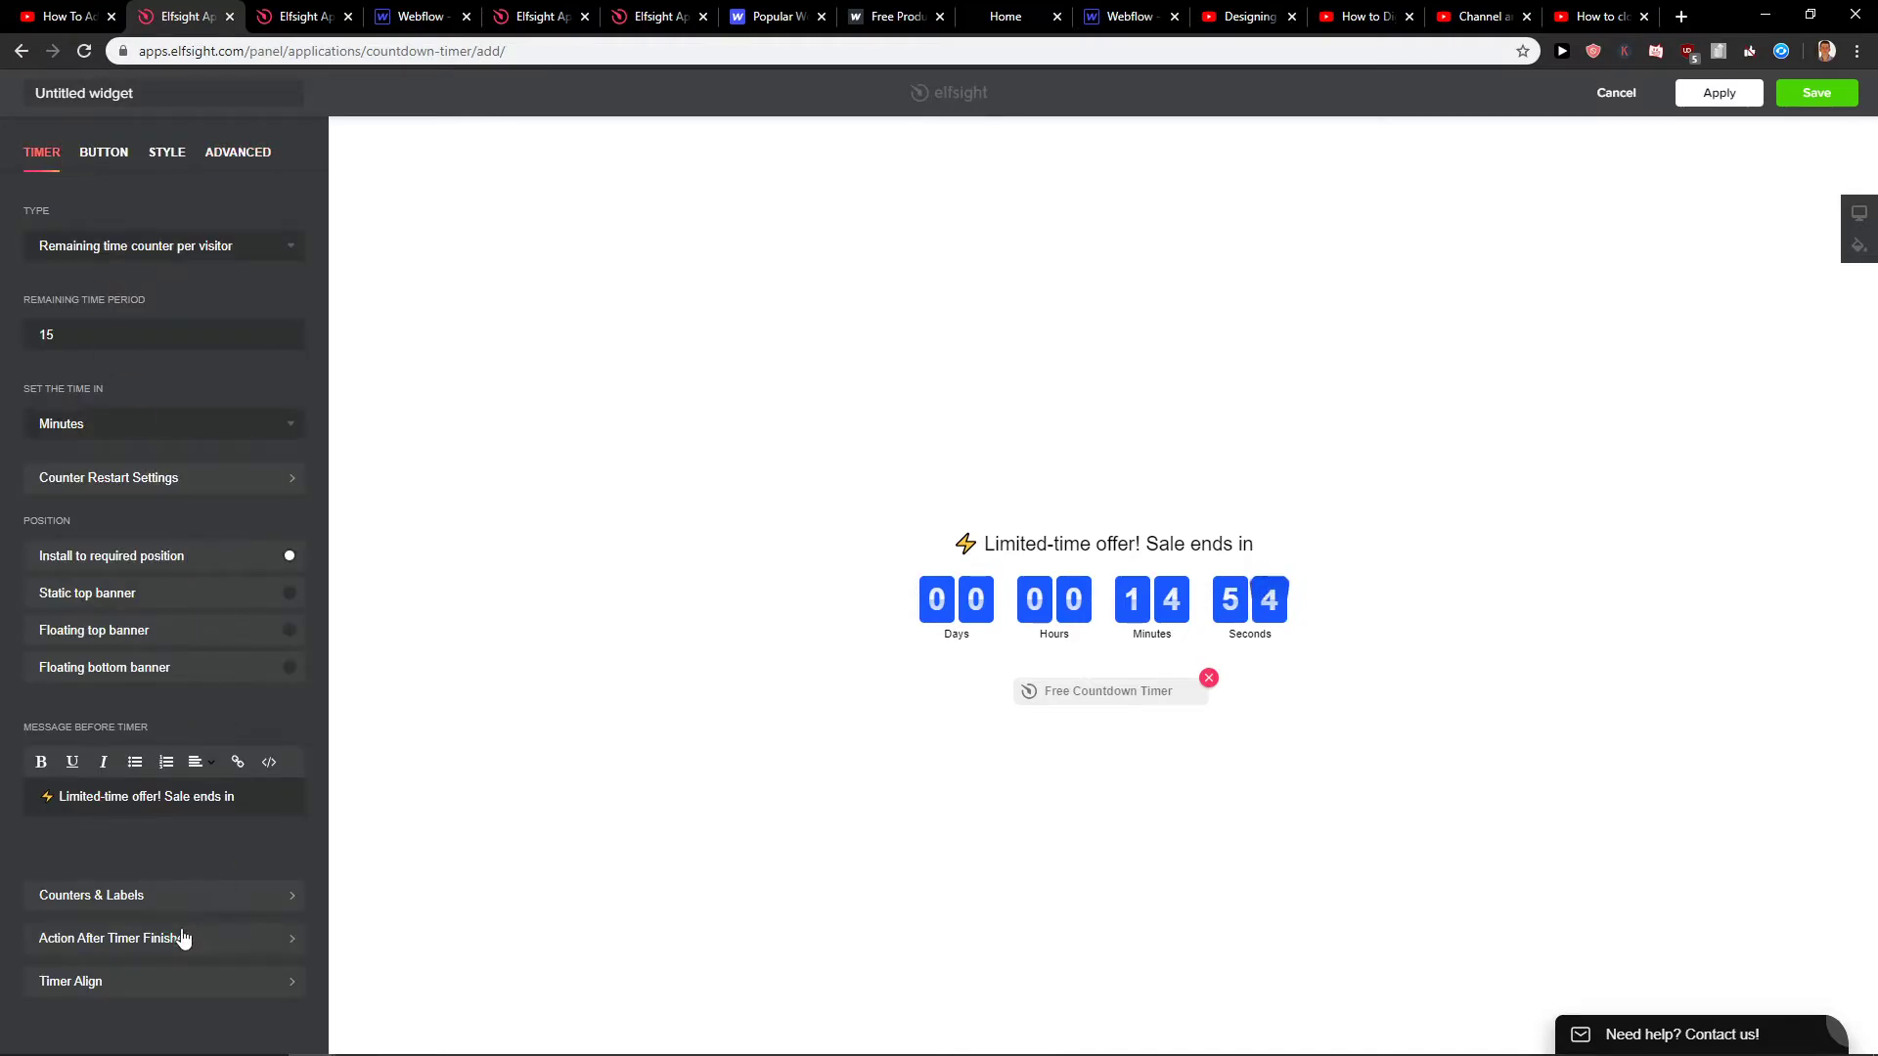
Review the counter labels, style and colour settings, then save the widget
{"action": "left_click", "coordinate": [215, 906]}
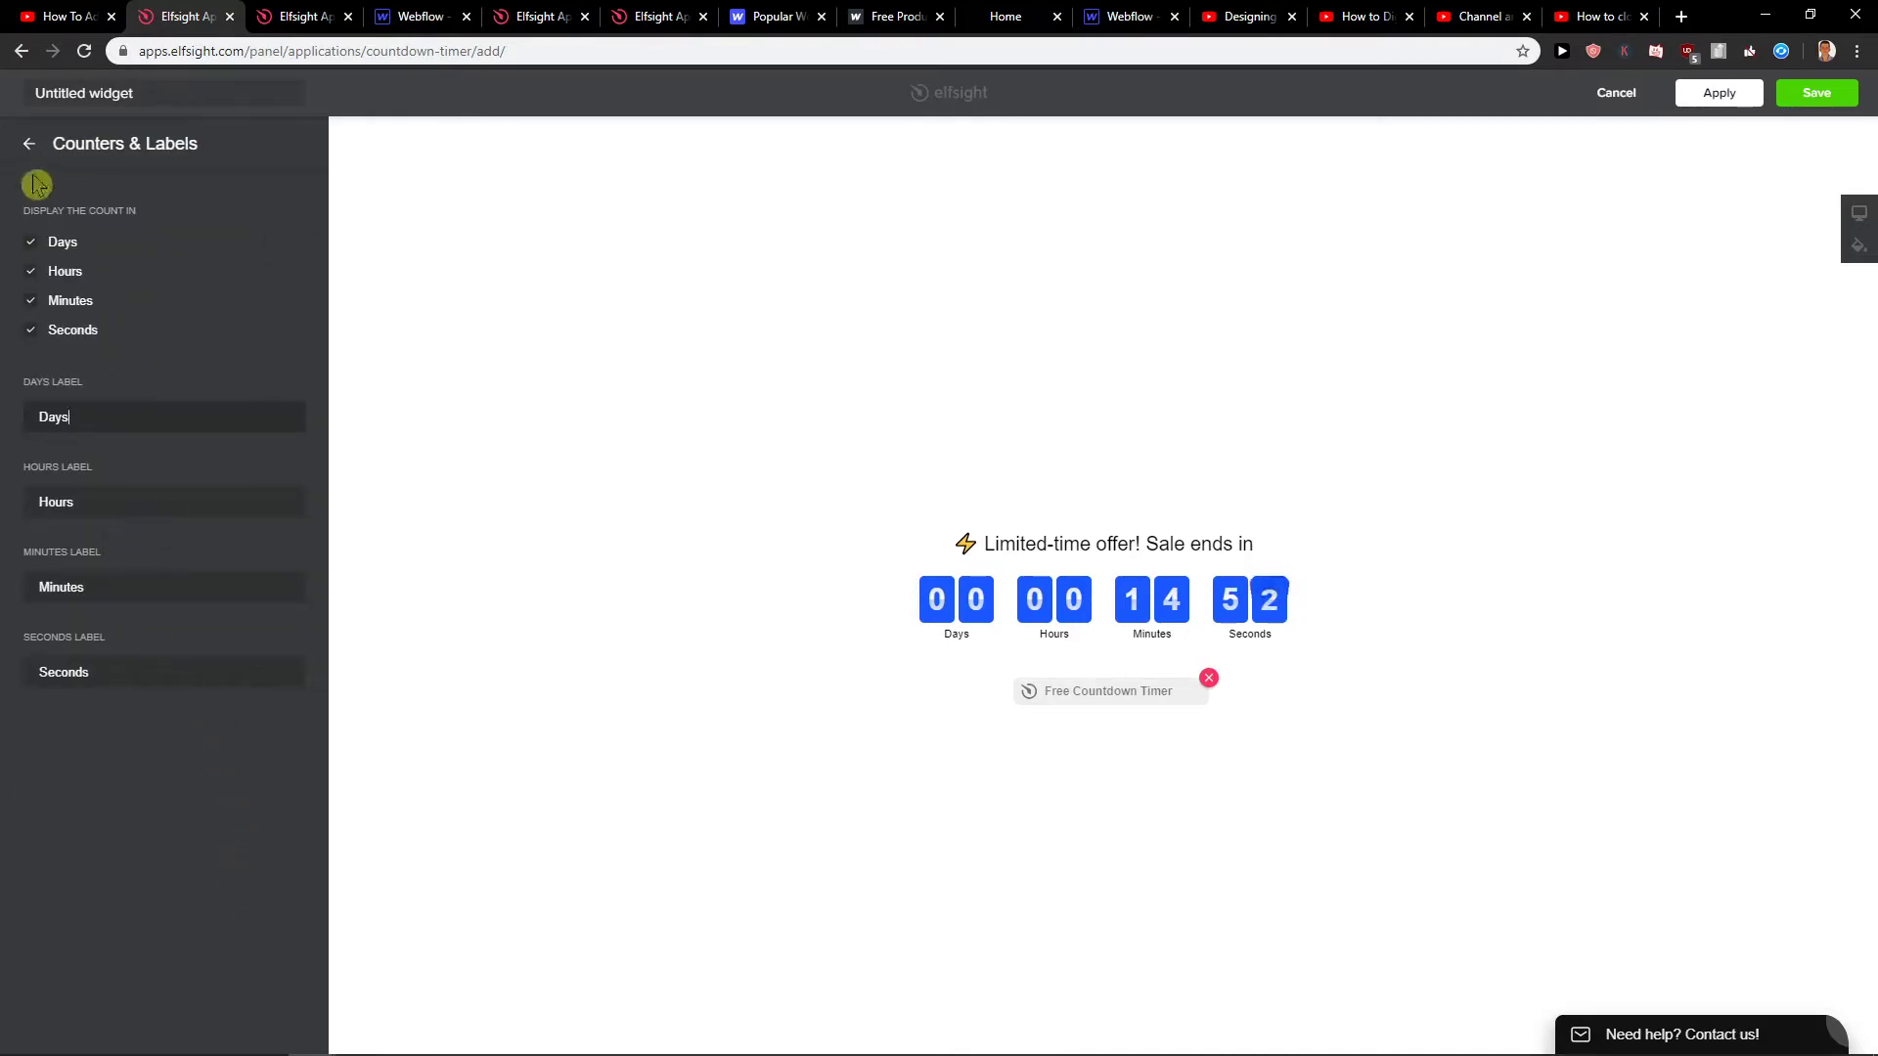
{"action": "left_click", "coordinate": [28, 144]}
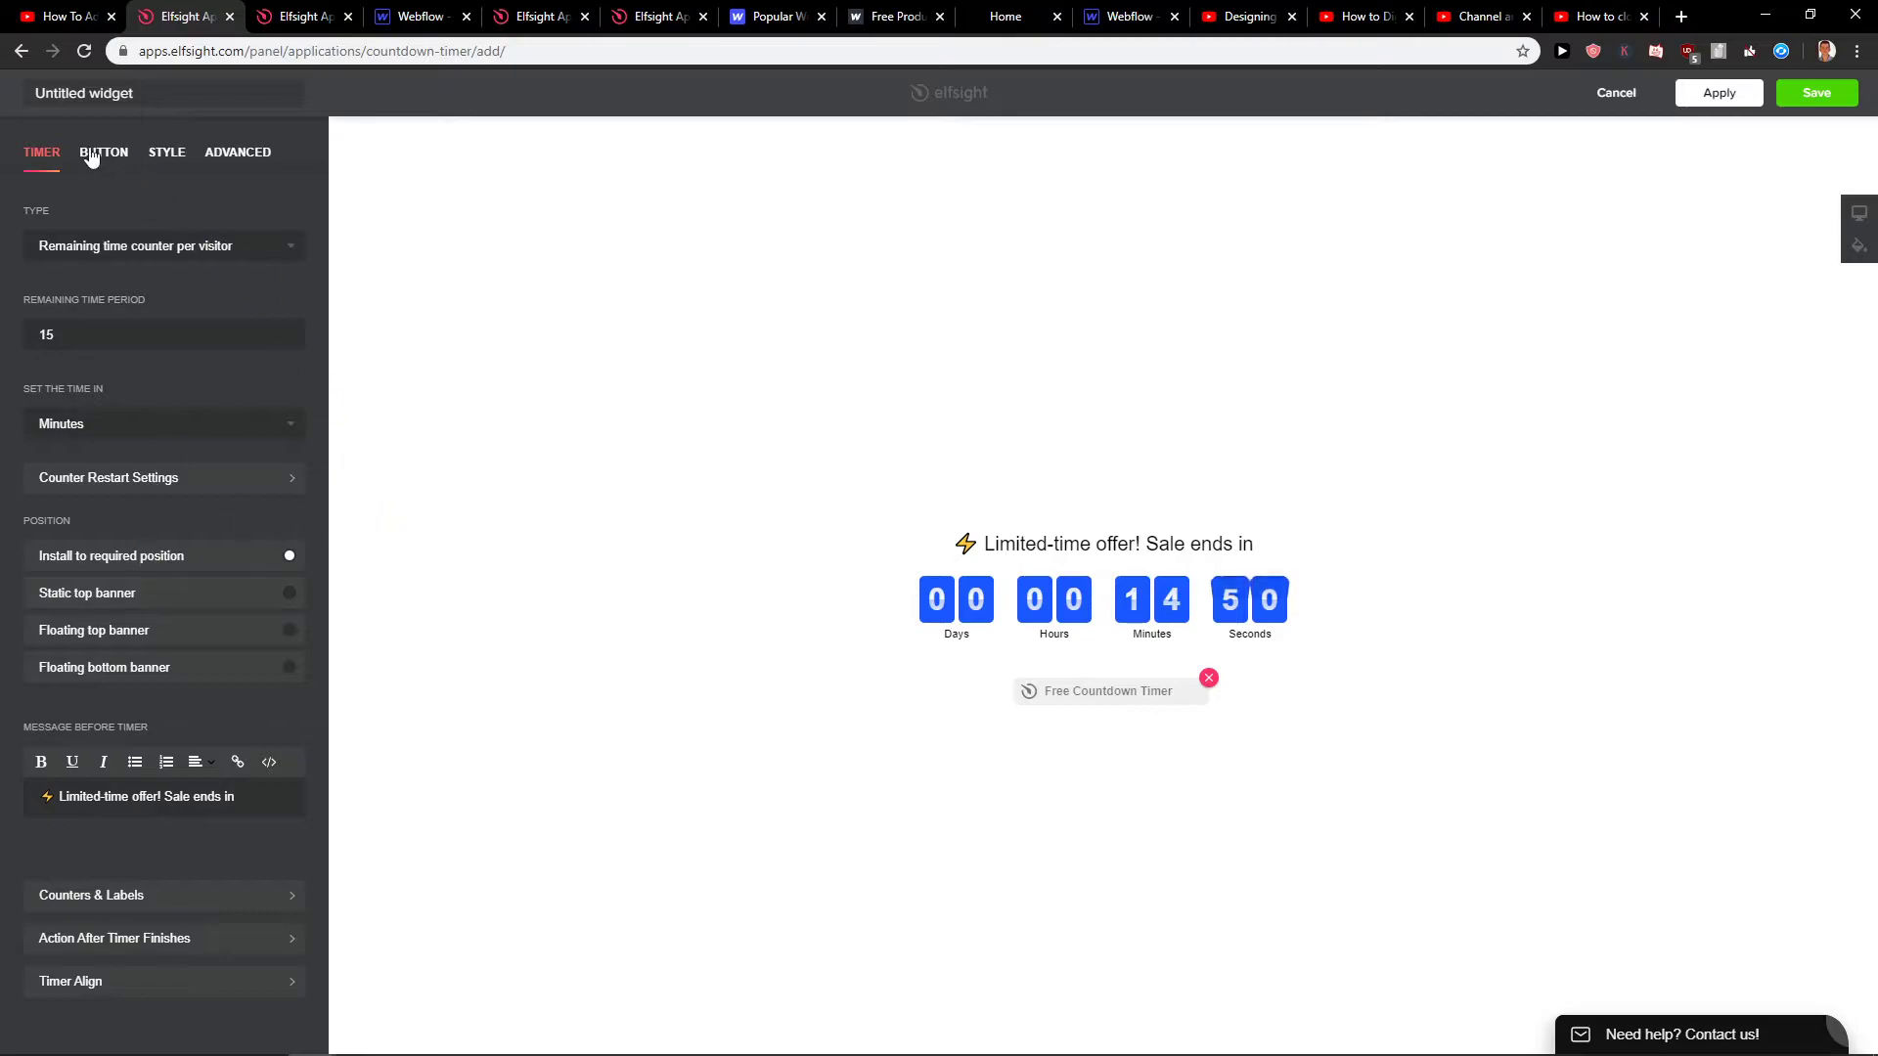
{"action": "left_click", "coordinate": [165, 153]}
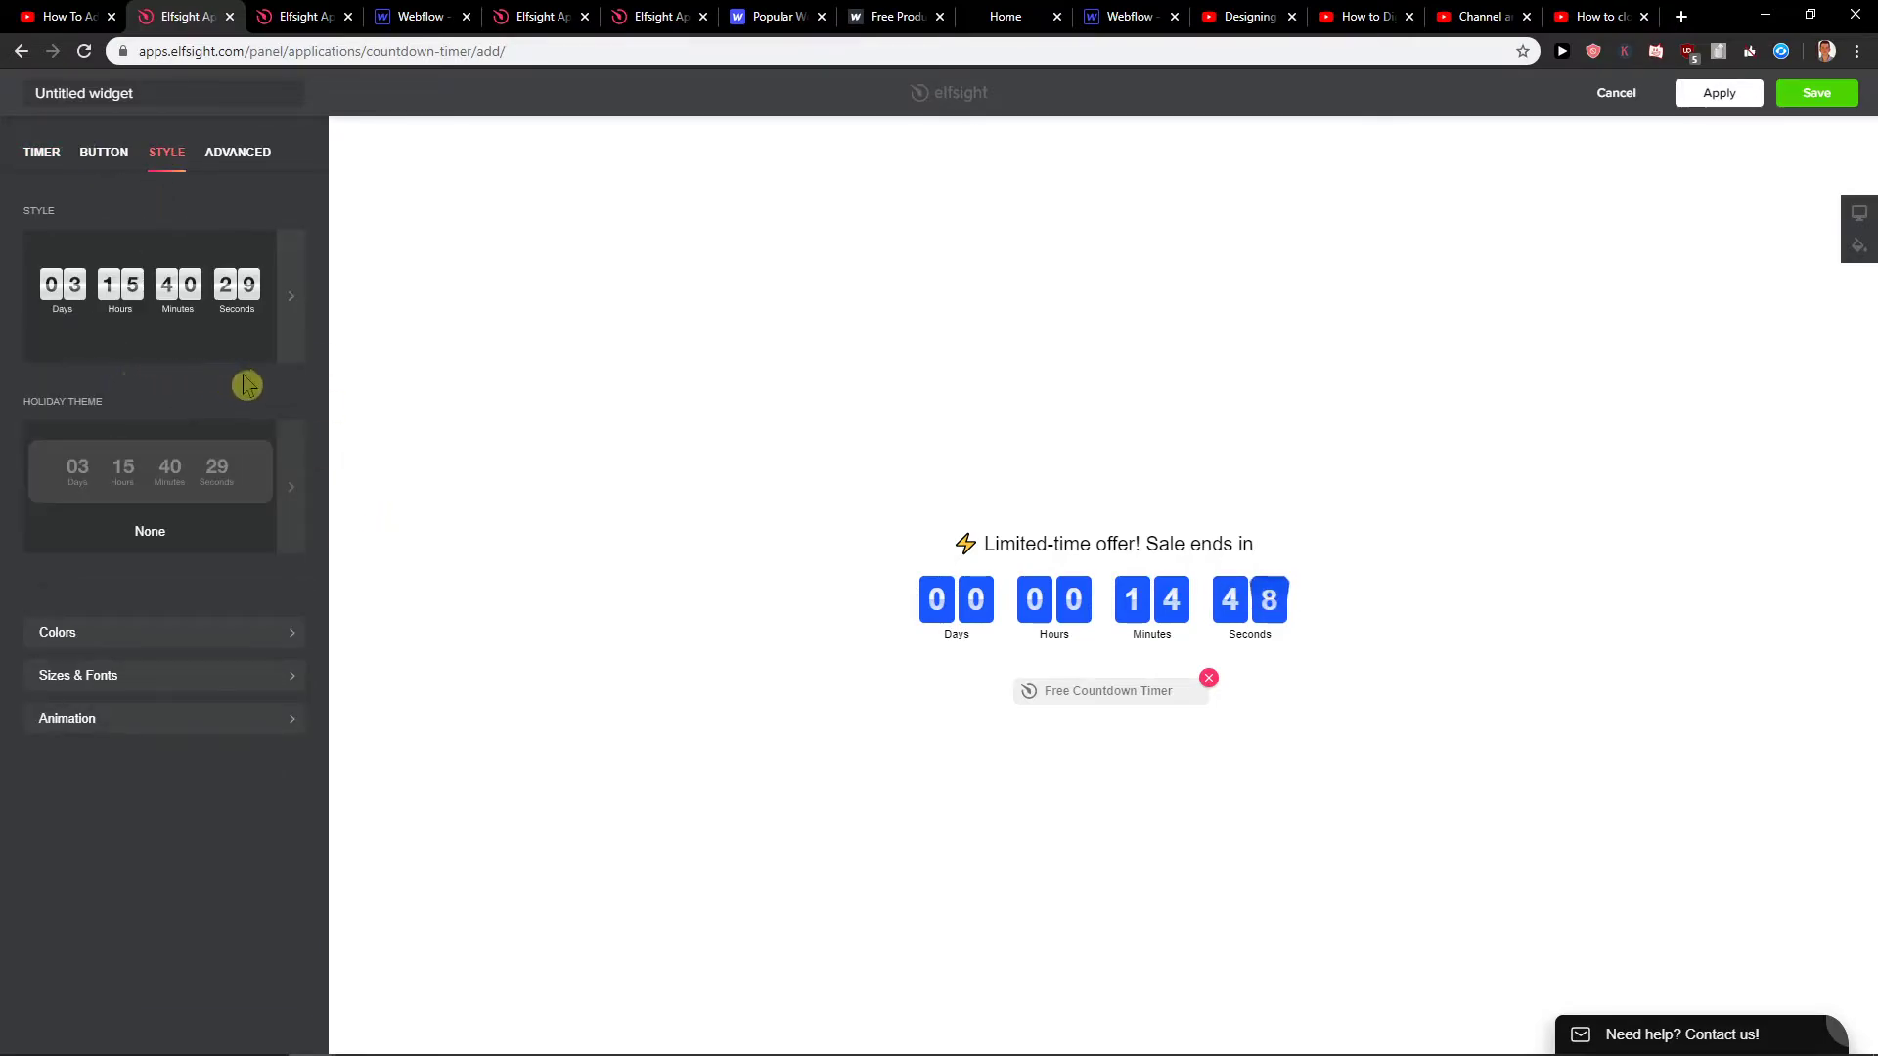
{"action": "left_click", "coordinate": [241, 634]}
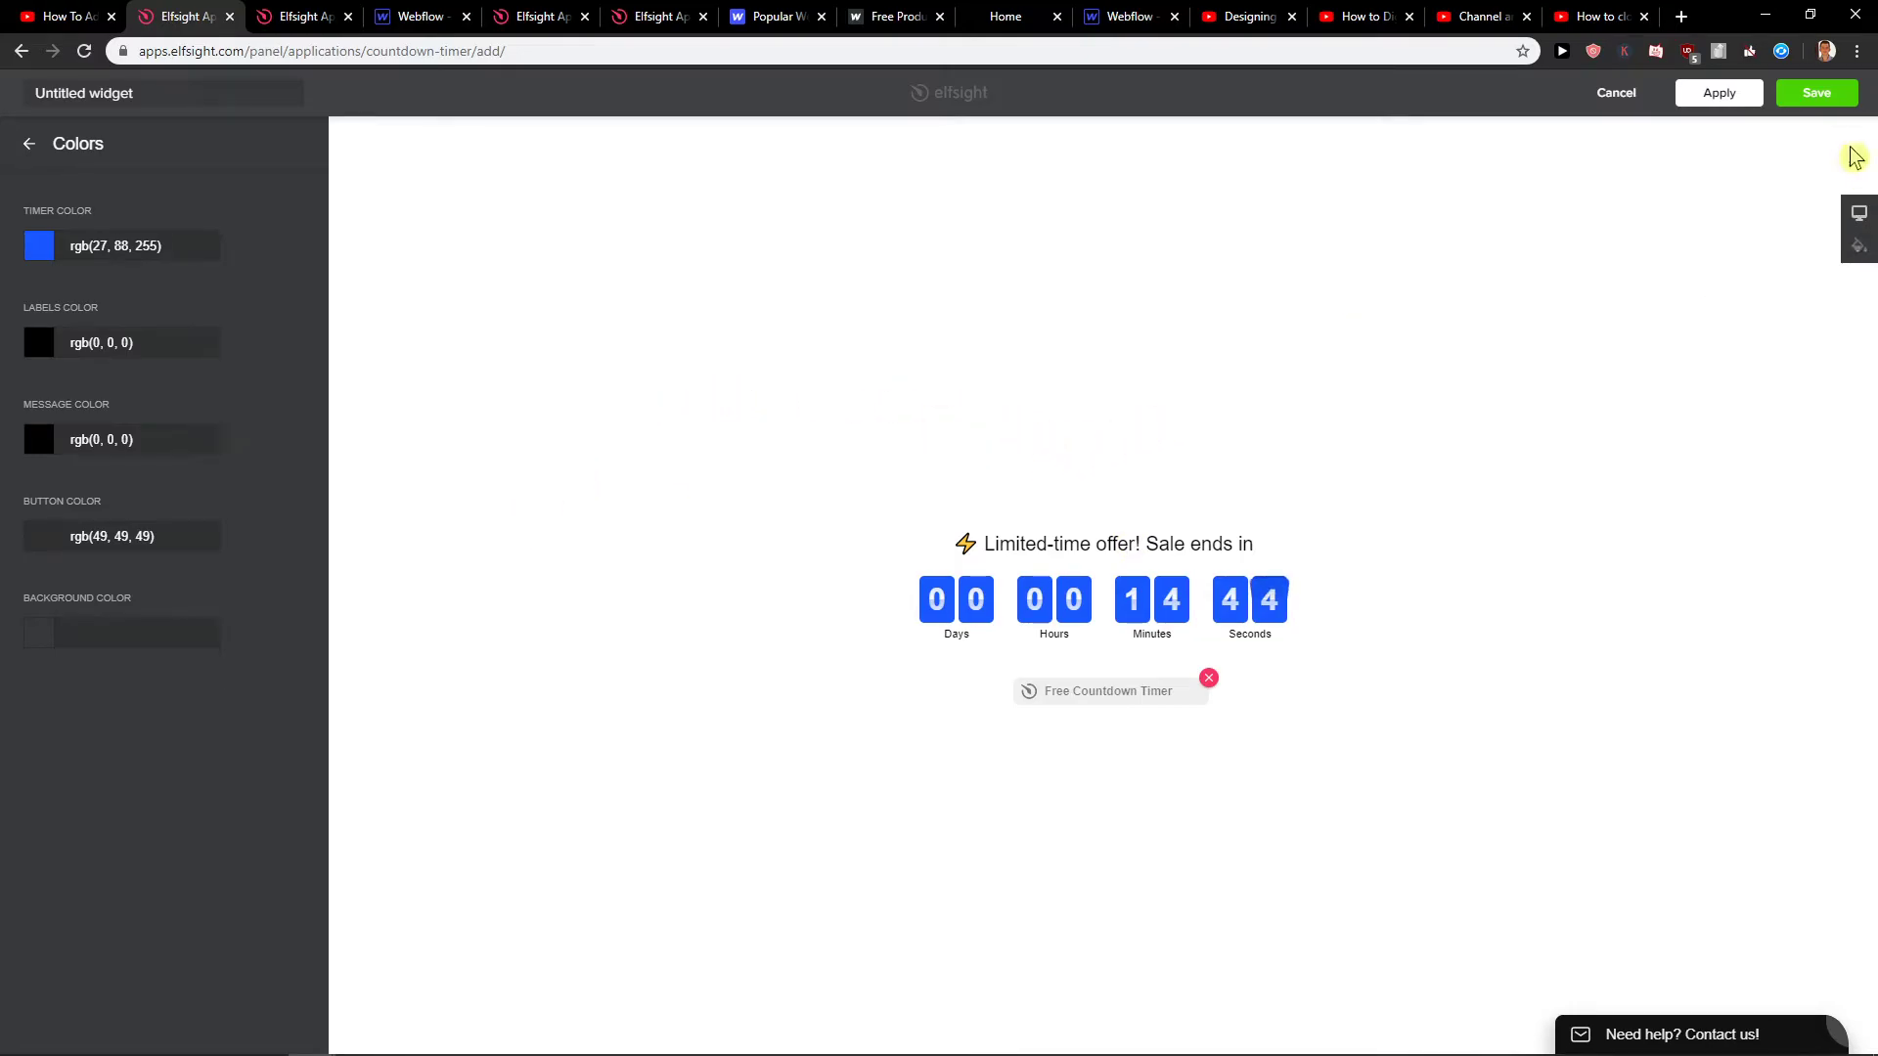
{"action": "left_click", "coordinate": [1815, 92]}
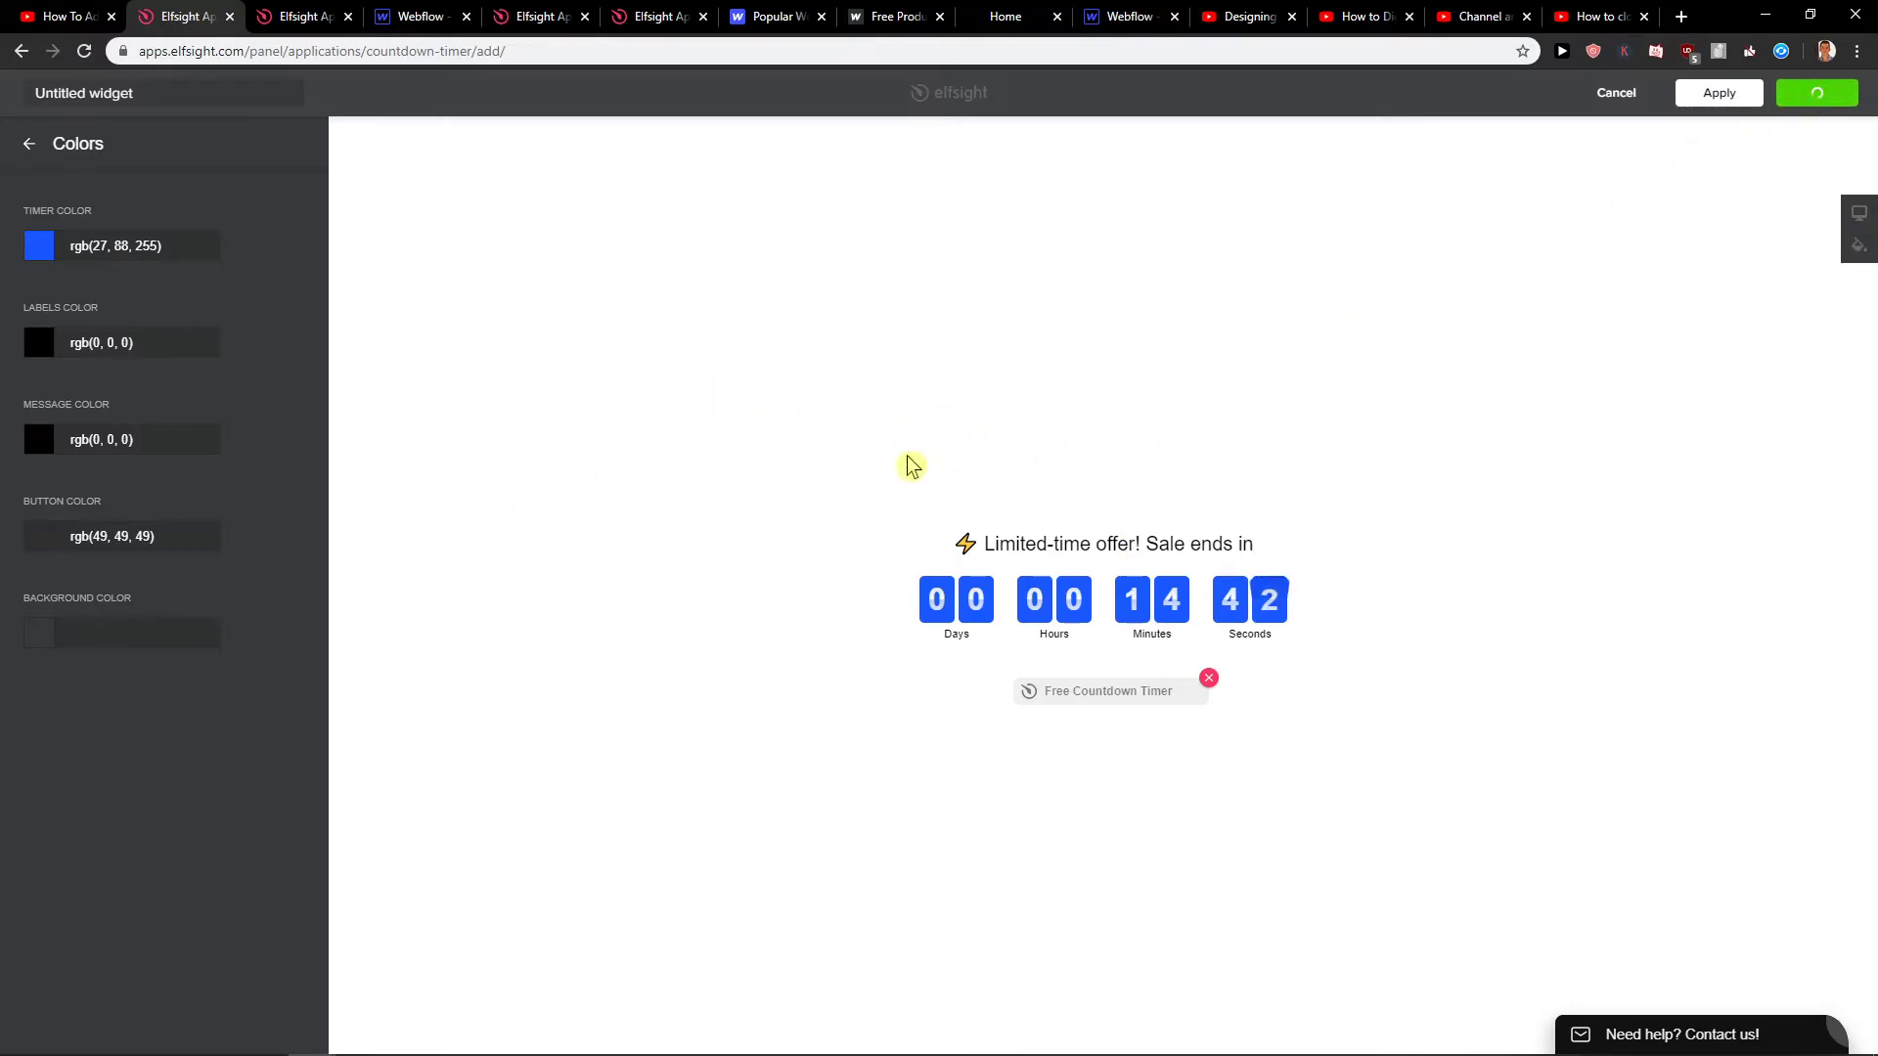
View Elfsight's TripAdvisor and All Apps pricing plans, then return to the Webflow Circa page
{"action": "left_click", "coordinate": [582, 17]}
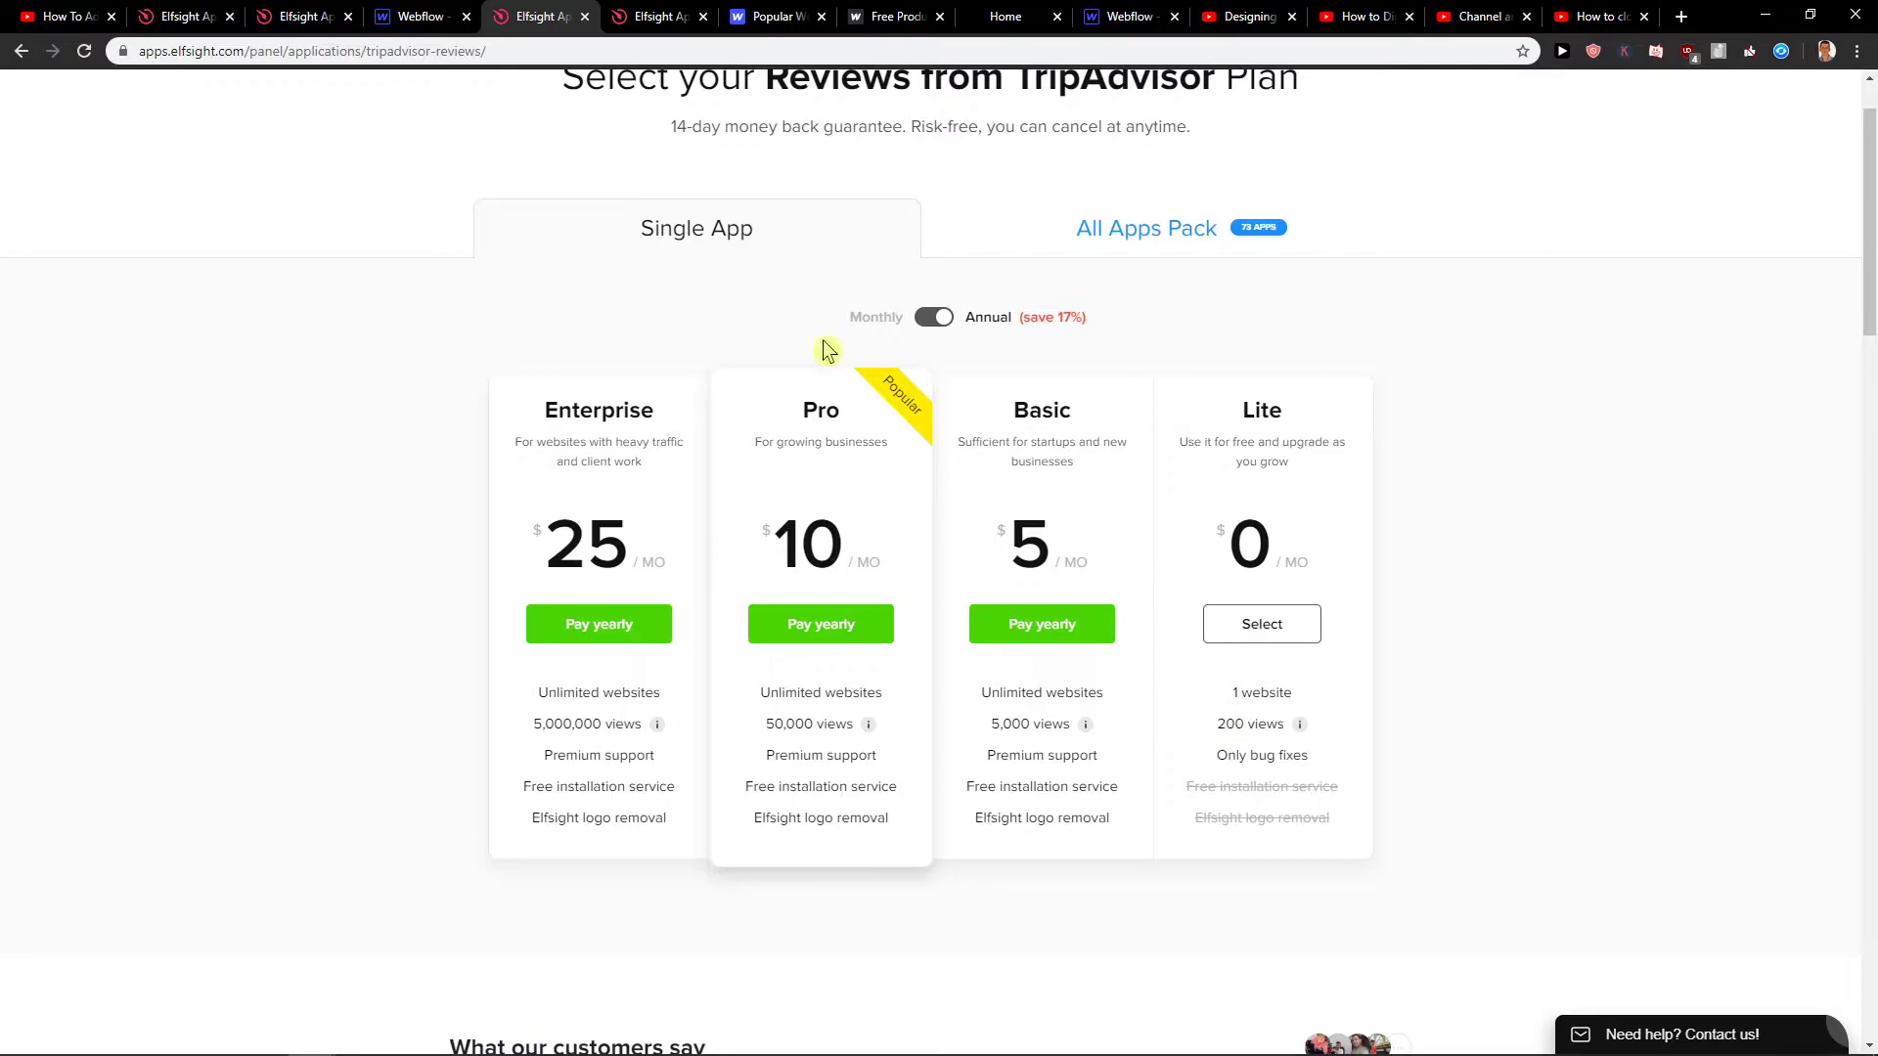
{"action": "left_click", "coordinate": [686, 14]}
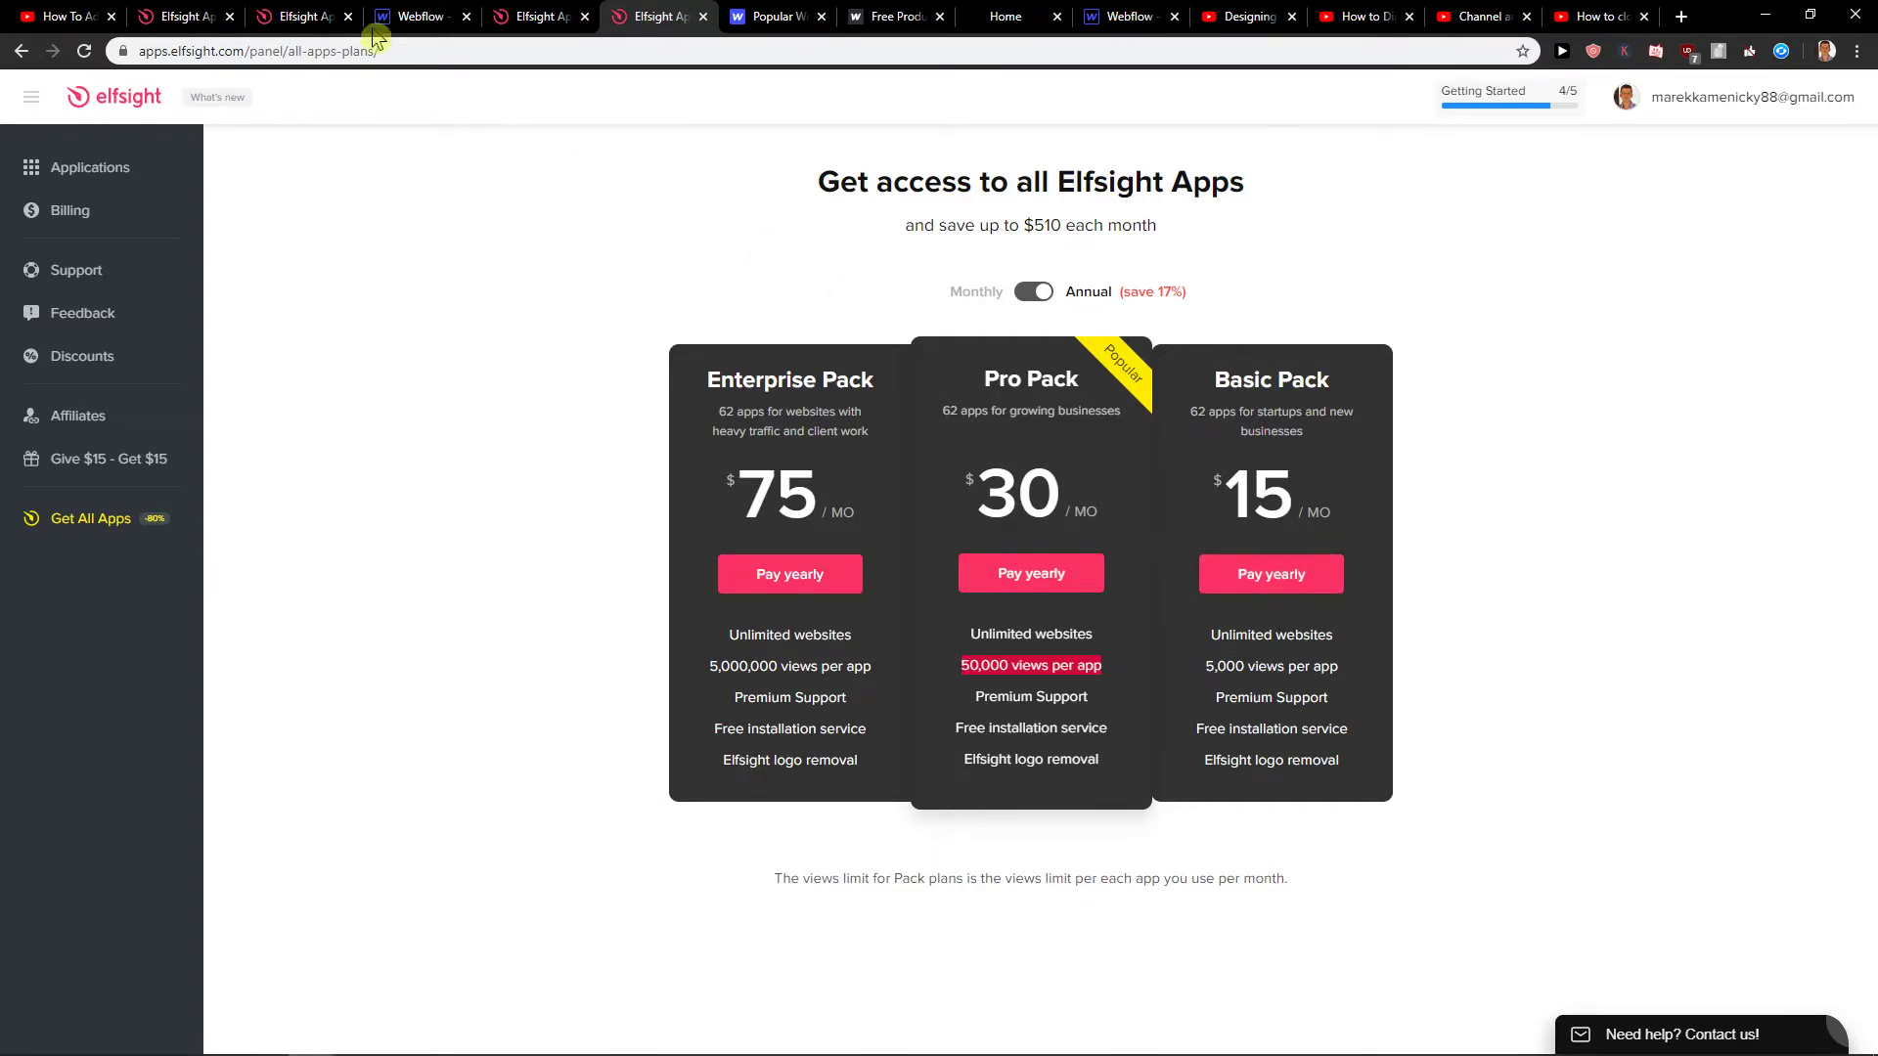
{"action": "left_click", "coordinate": [309, 17]}
{"action": "left_click", "coordinate": [411, 16]}
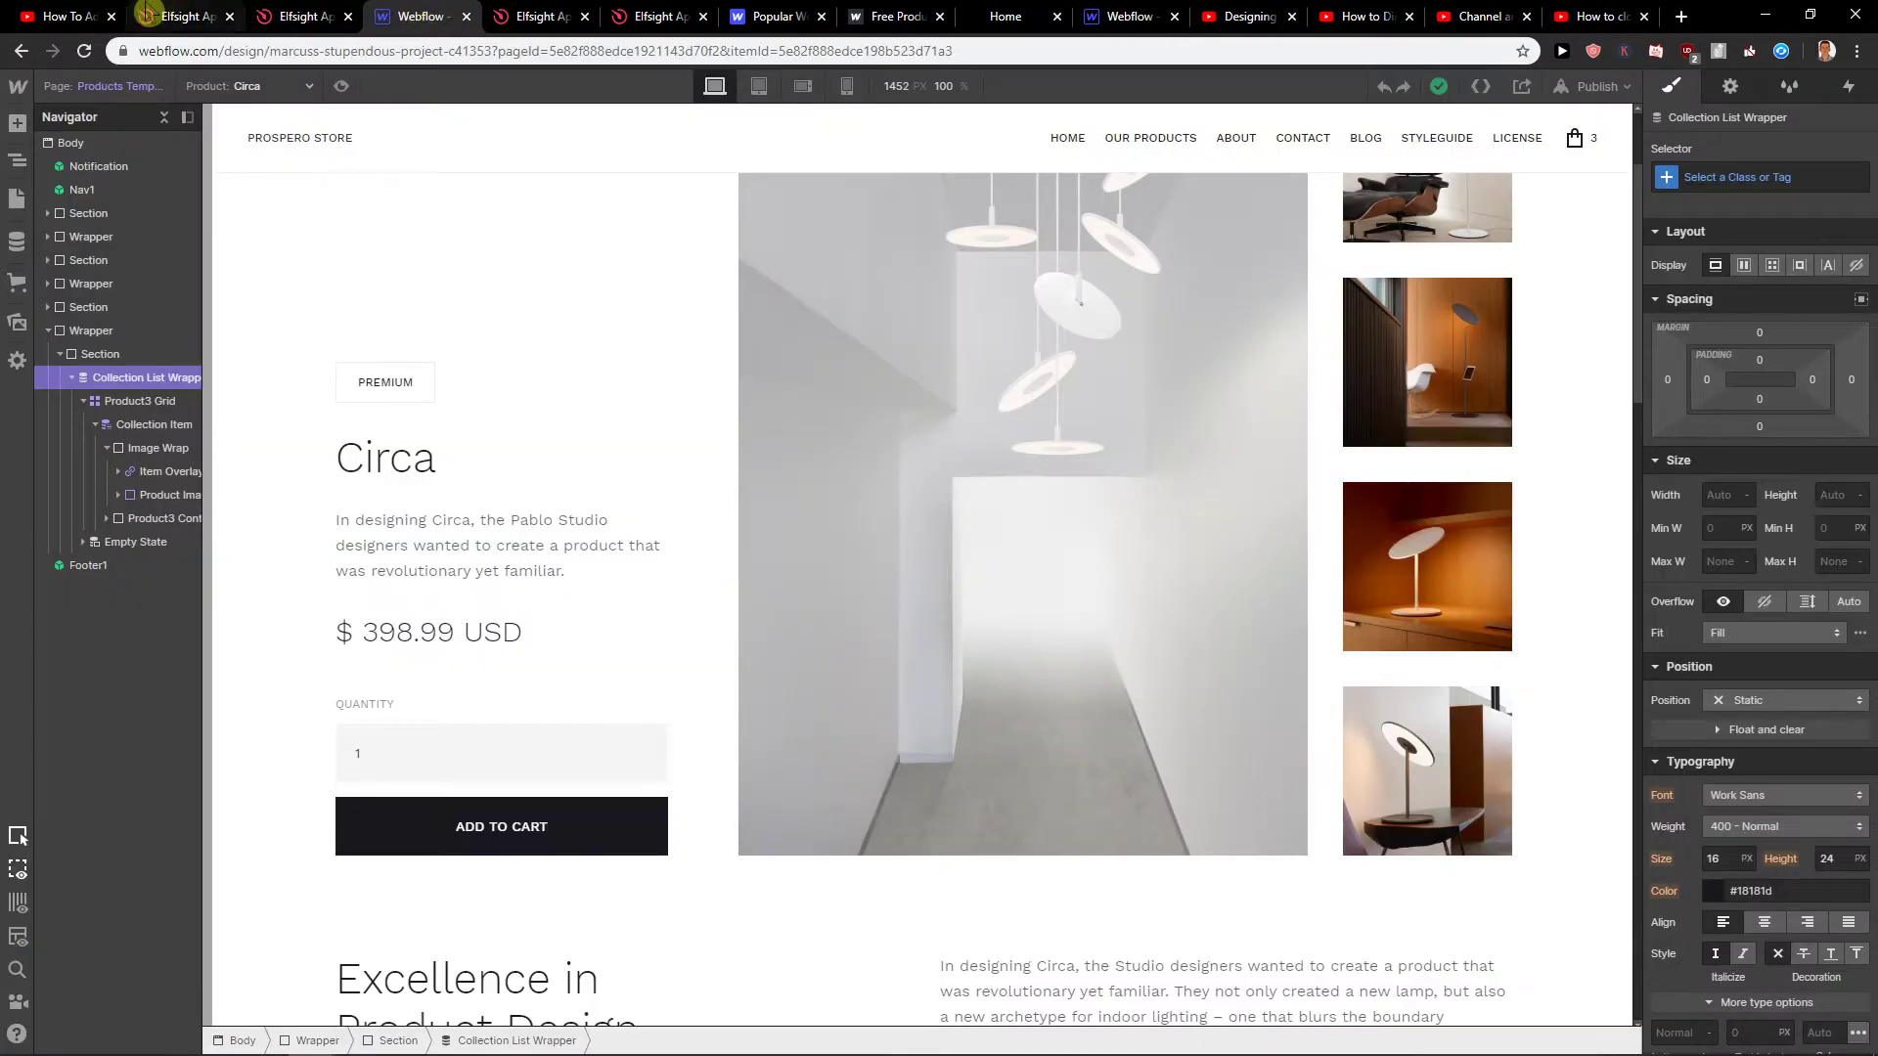
Get the Elfsight widget's embed code and open Webflow's Add Elements panel
{"action": "left_click", "coordinate": [146, 15]}
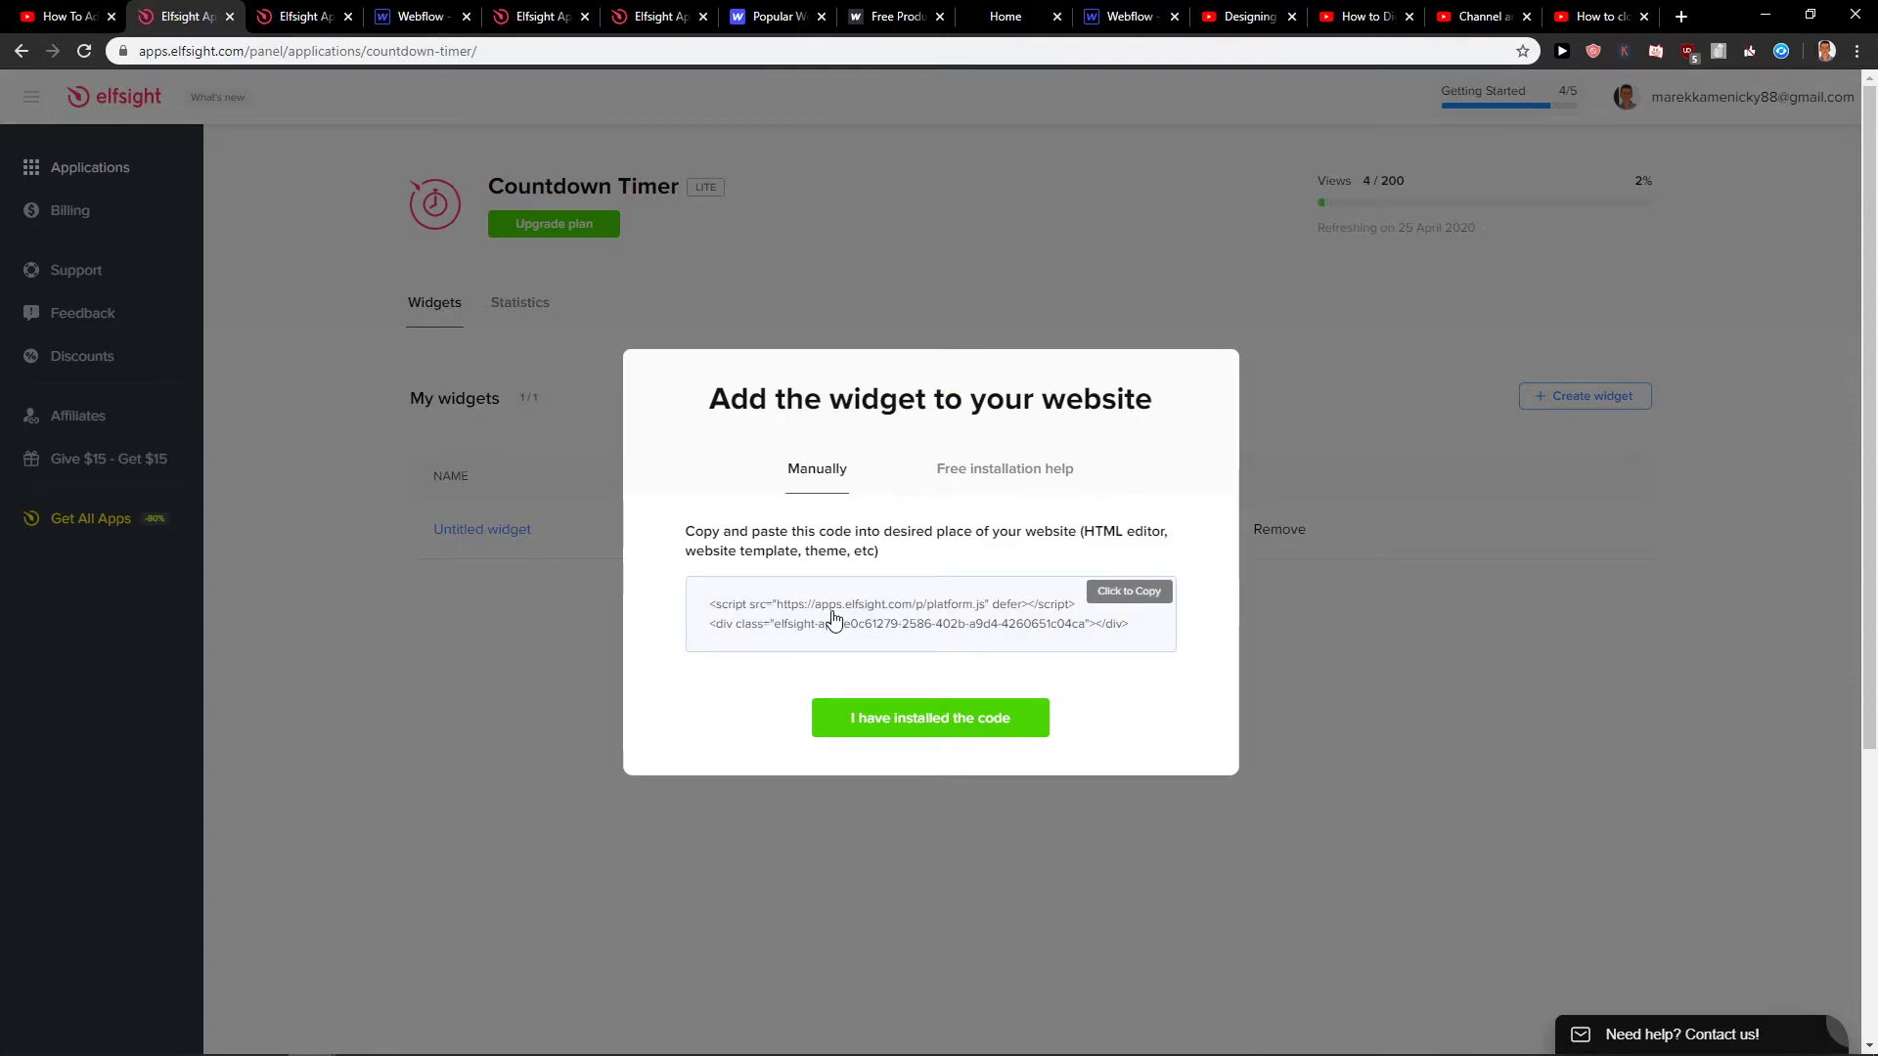
{"action": "left_click", "coordinate": [113, 17]}
{"action": "left_click", "coordinate": [440, 16]}
{"action": "left_click", "coordinate": [17, 123]}
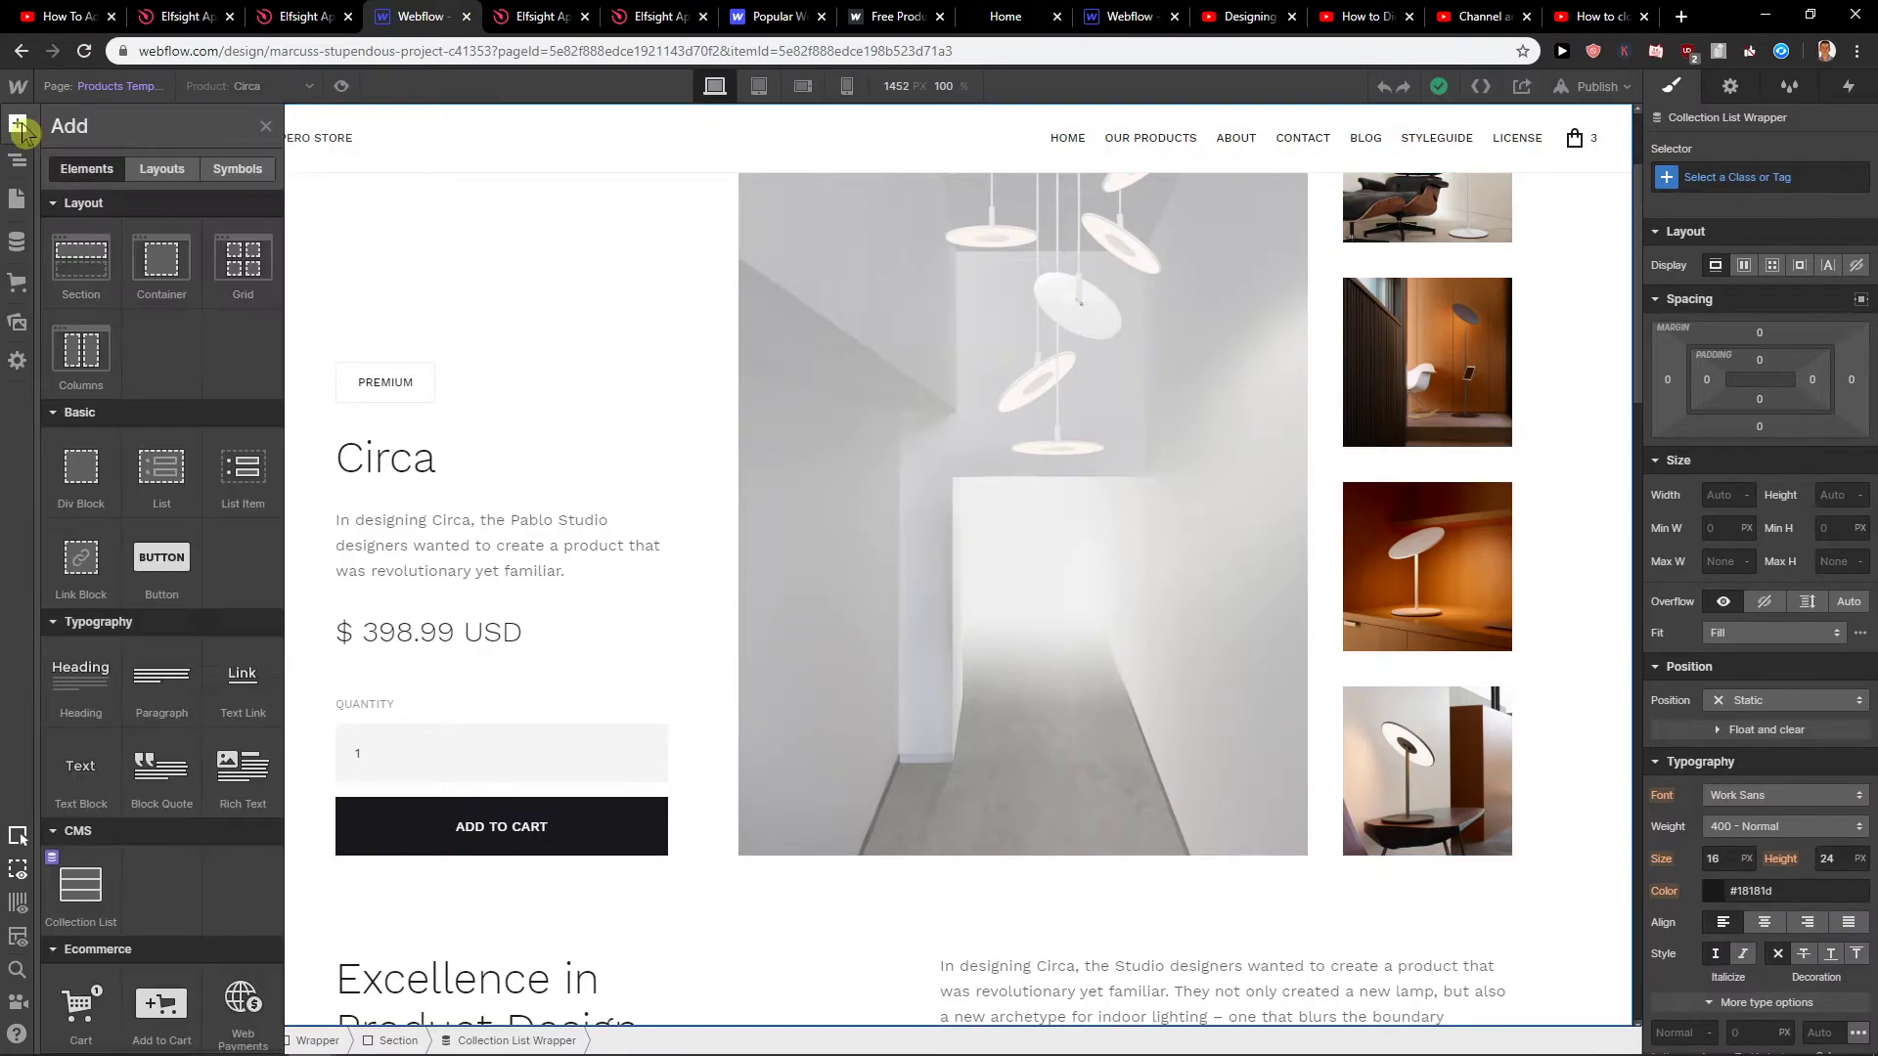
{"action": "scroll", "coordinate": [162, 514], "scroll_direction": "down", "scroll_amount": 5}
{"action": "scroll", "coordinate": [197, 588], "scroll_direction": "down", "scroll_amount": 5}
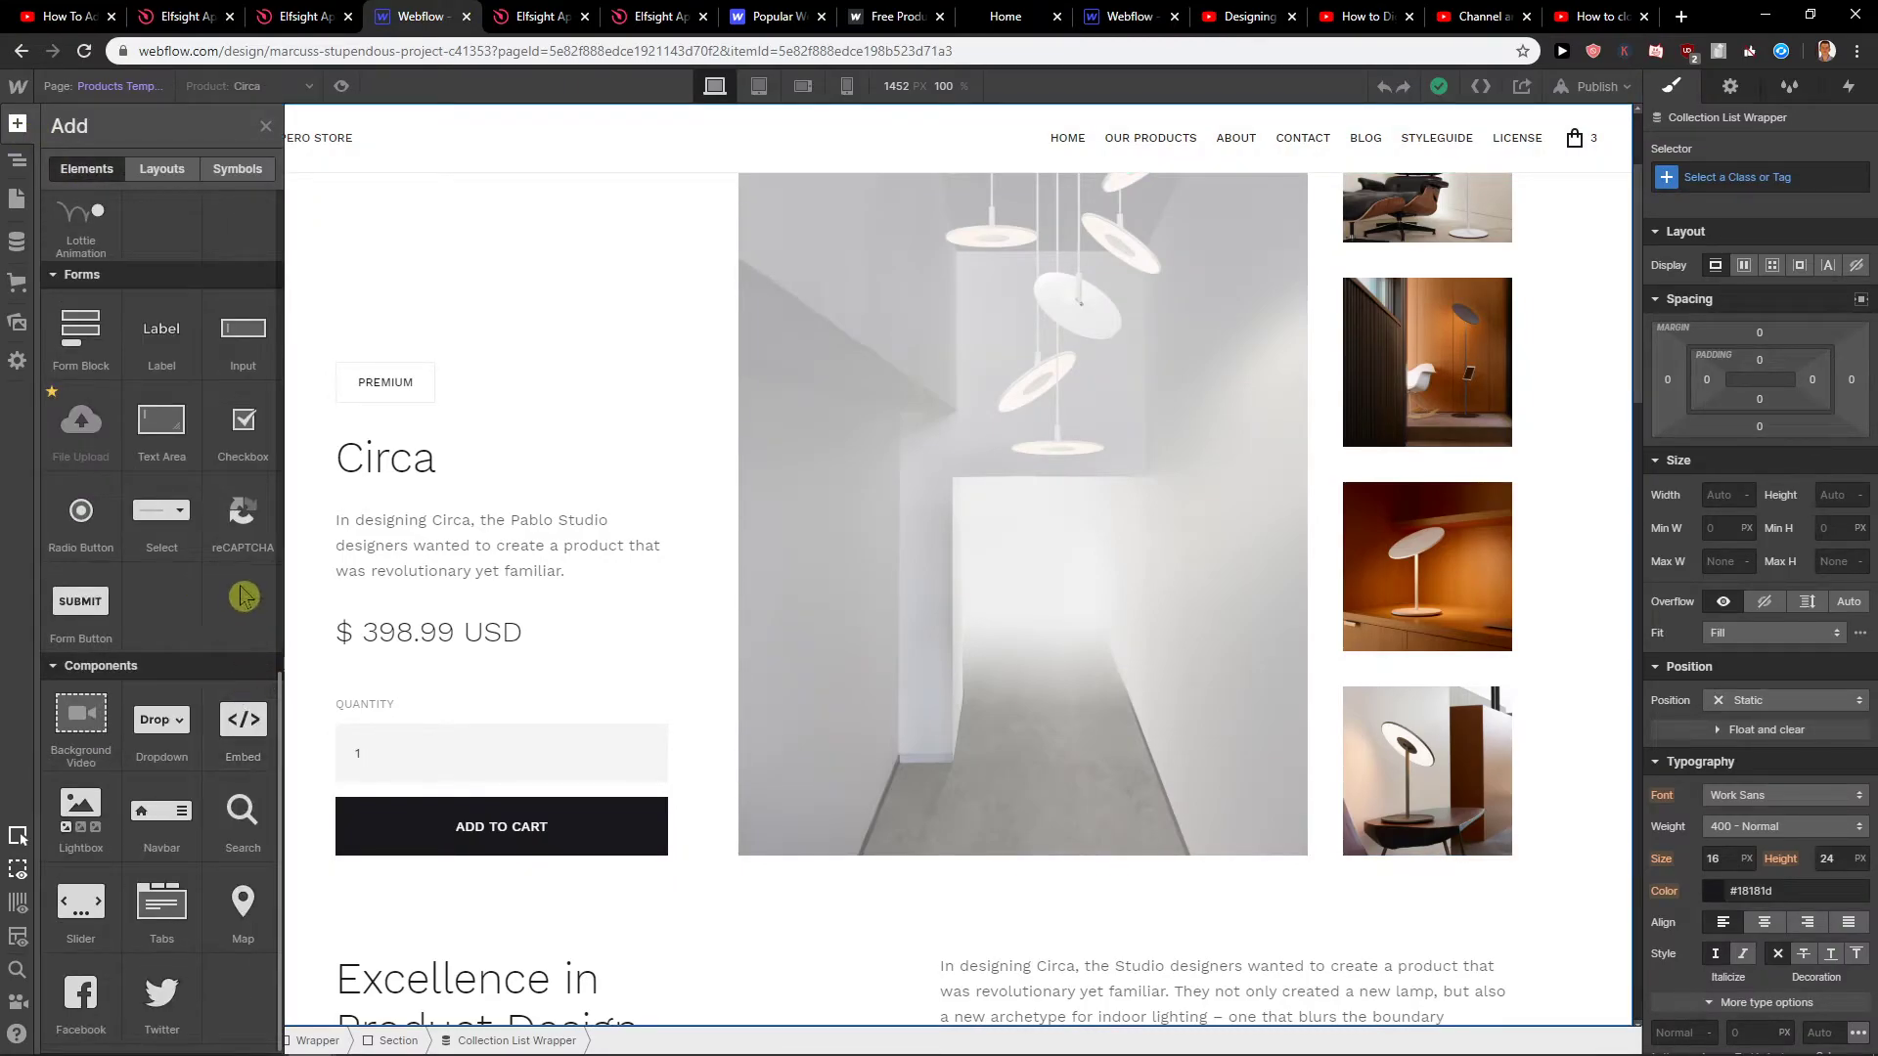
{"action": "scroll", "coordinate": [391, 669], "scroll_direction": "down", "scroll_amount": 2}
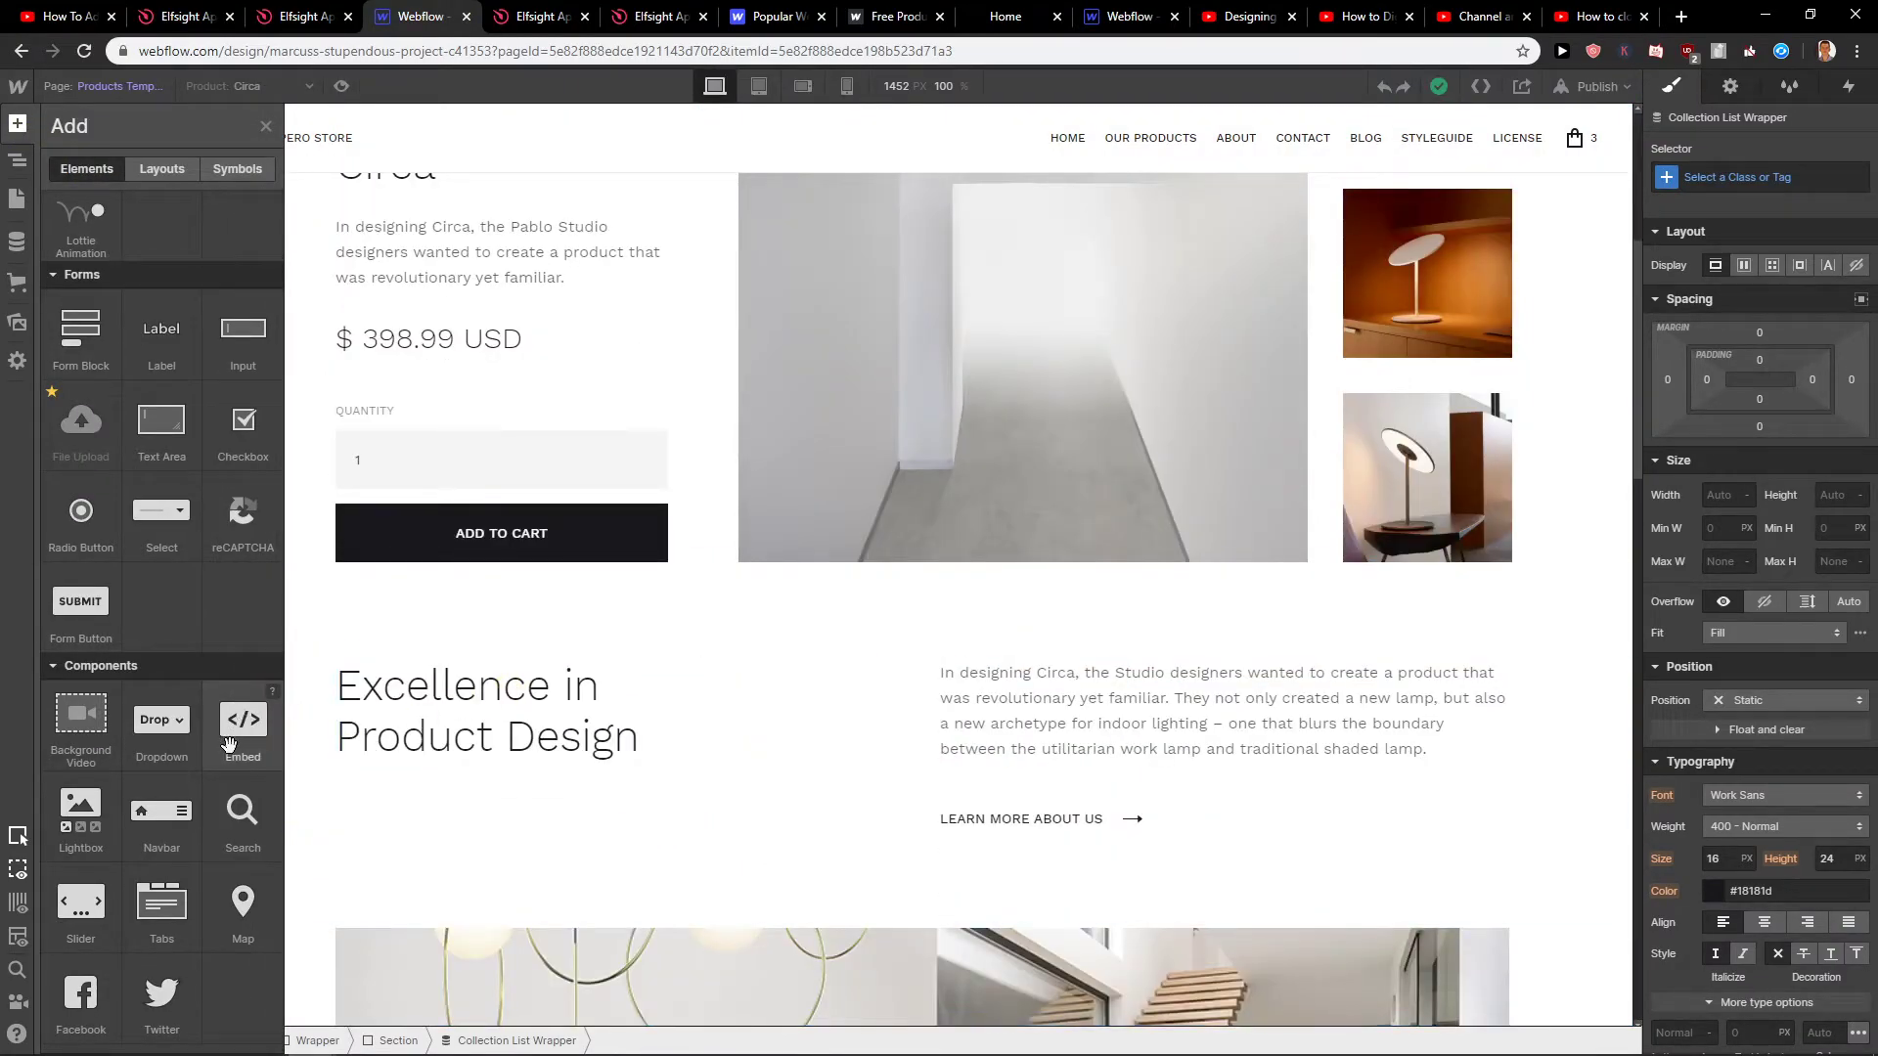
Drop an HTML Embed below the Circa product details, paste the Elfsight code, and save
{"action": "left_click_drag", "start_coordinate": [257, 735], "coordinate": [634, 573]}
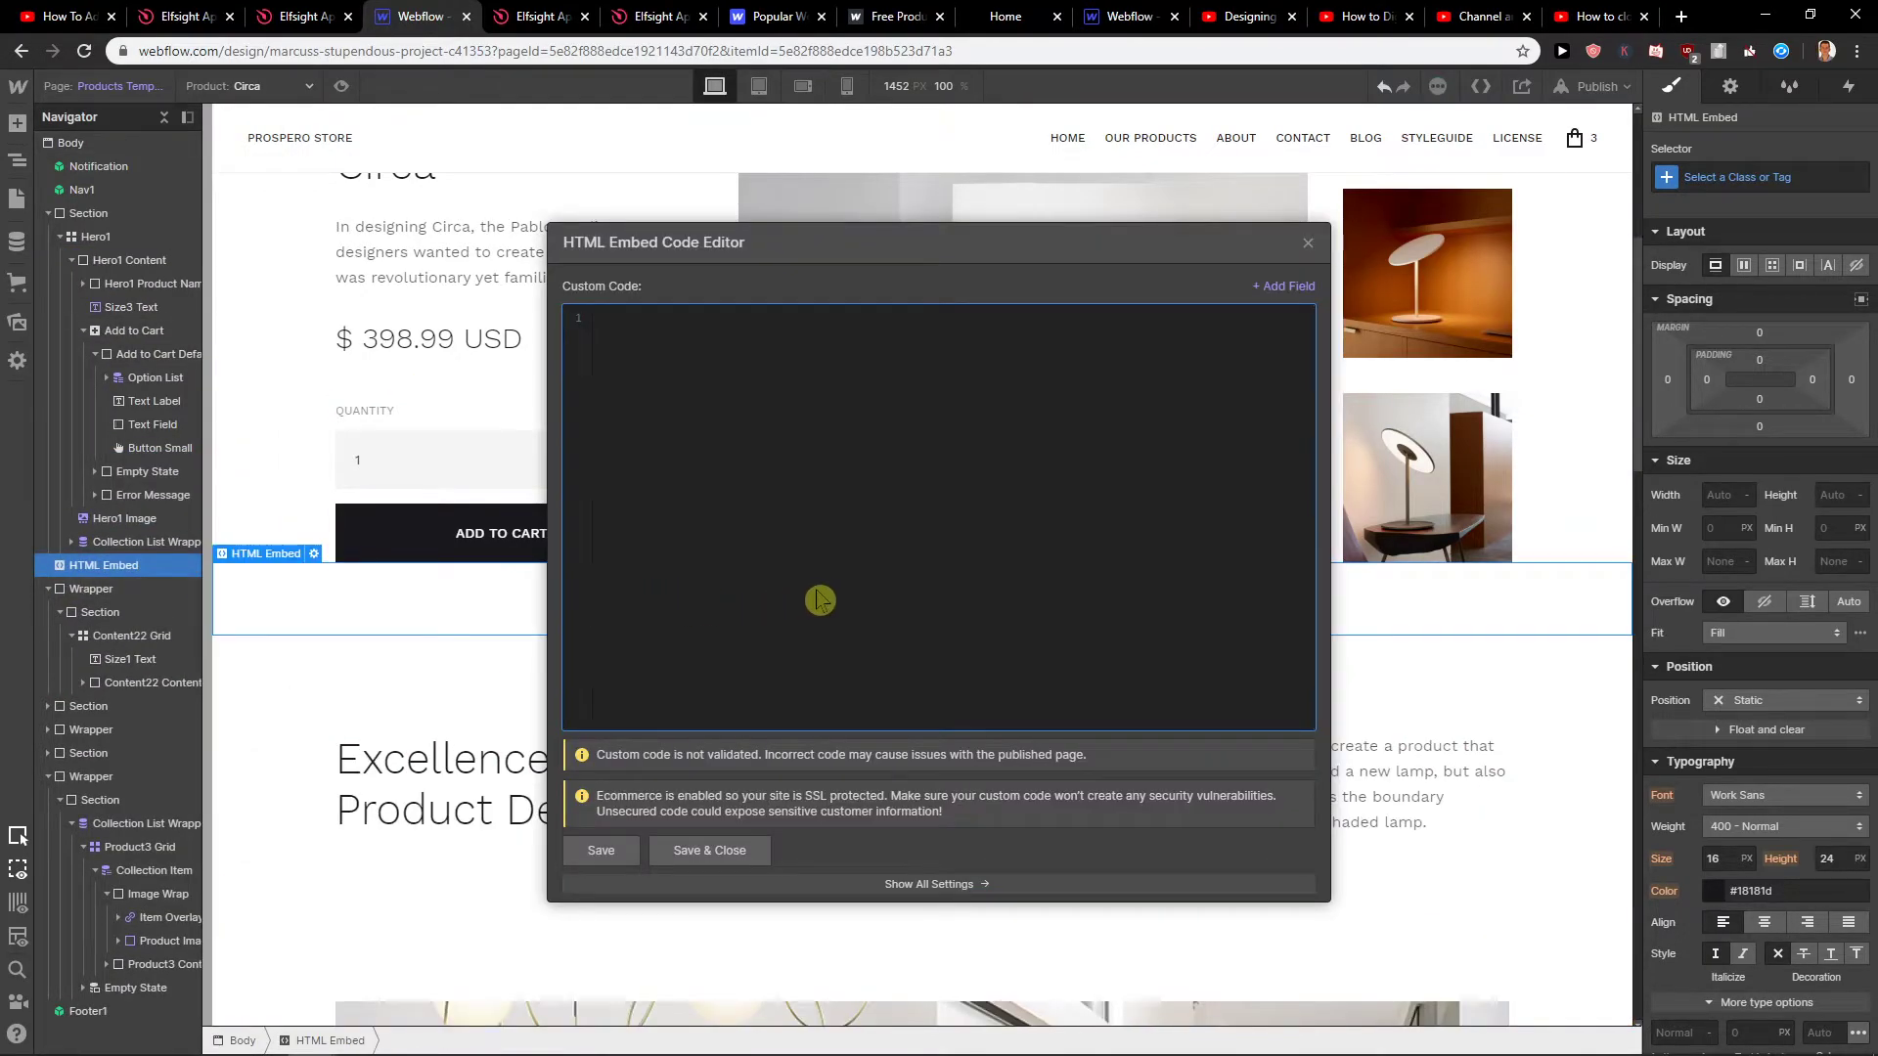
{"action": "key", "text": "ctrl+v"}
{"action": "left_click", "coordinate": [600, 851]}
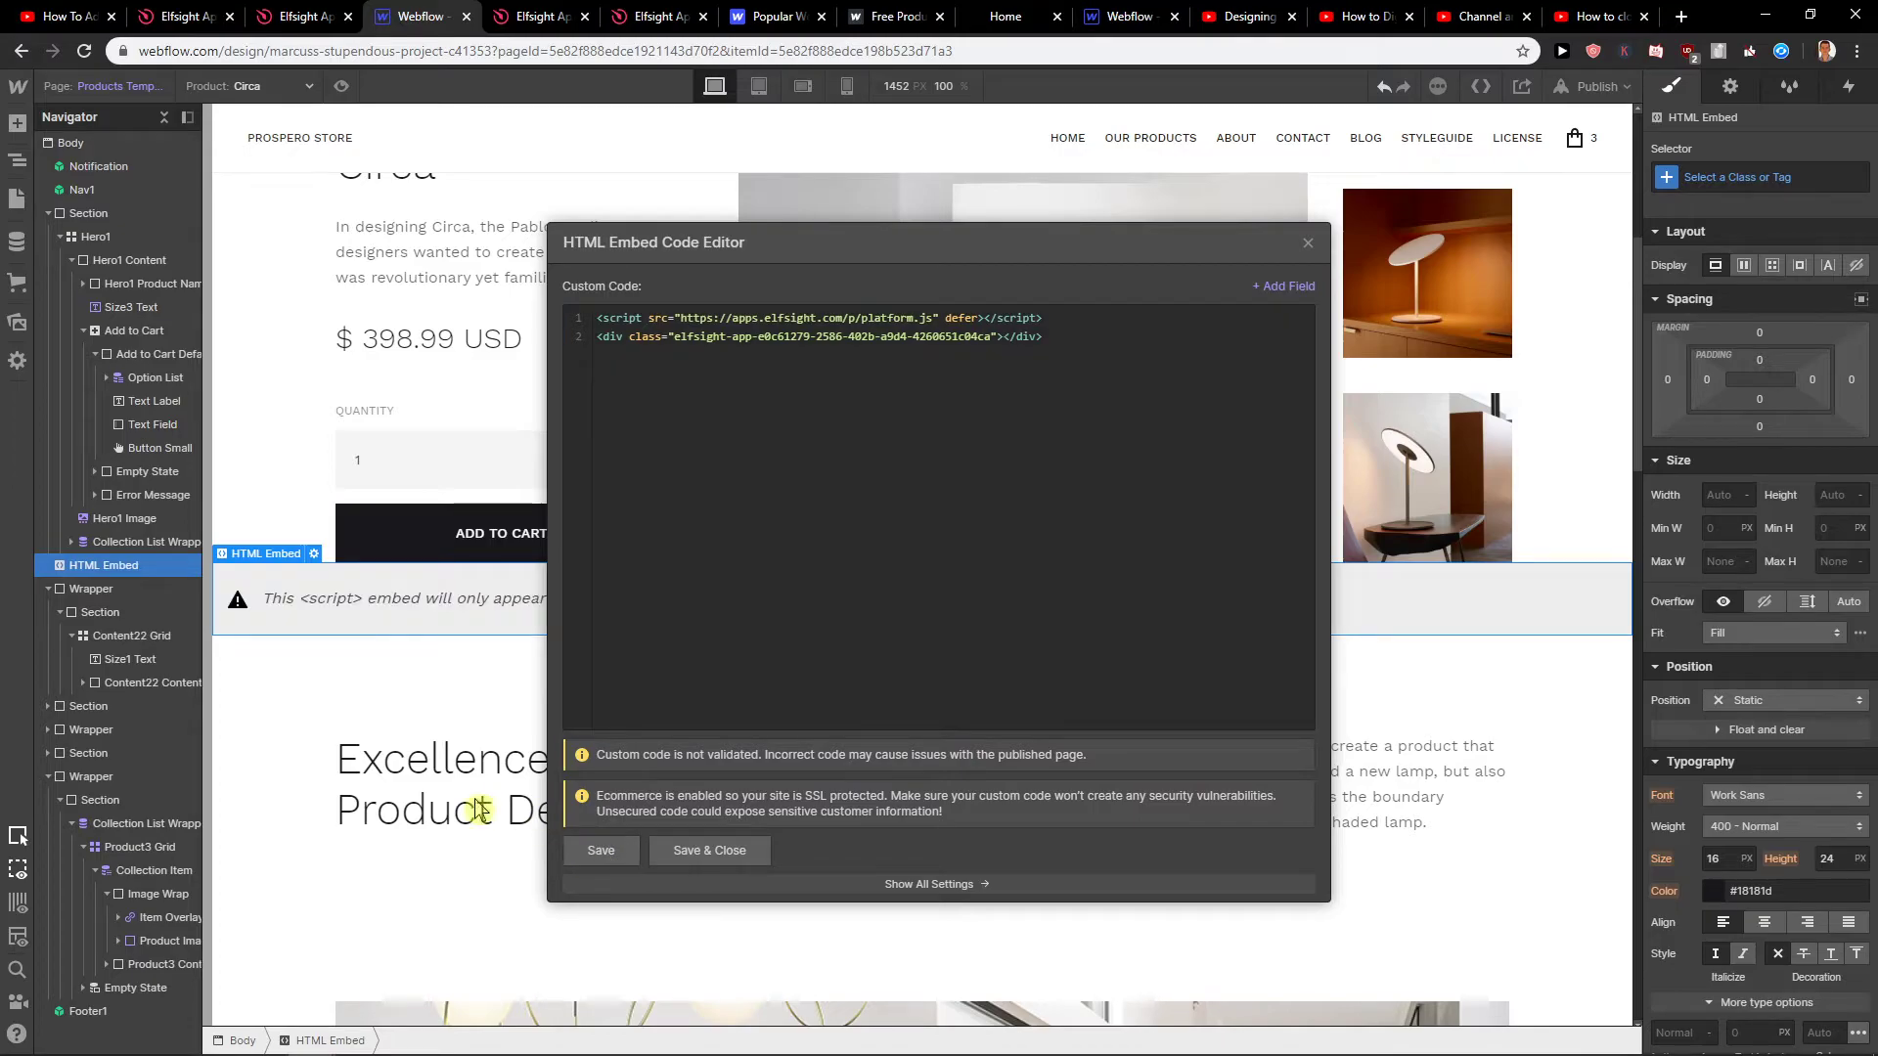
{"action": "left_click", "coordinate": [312, 741]}
{"action": "scroll", "coordinate": [544, 454], "scroll_direction": "up", "scroll_amount": 3}
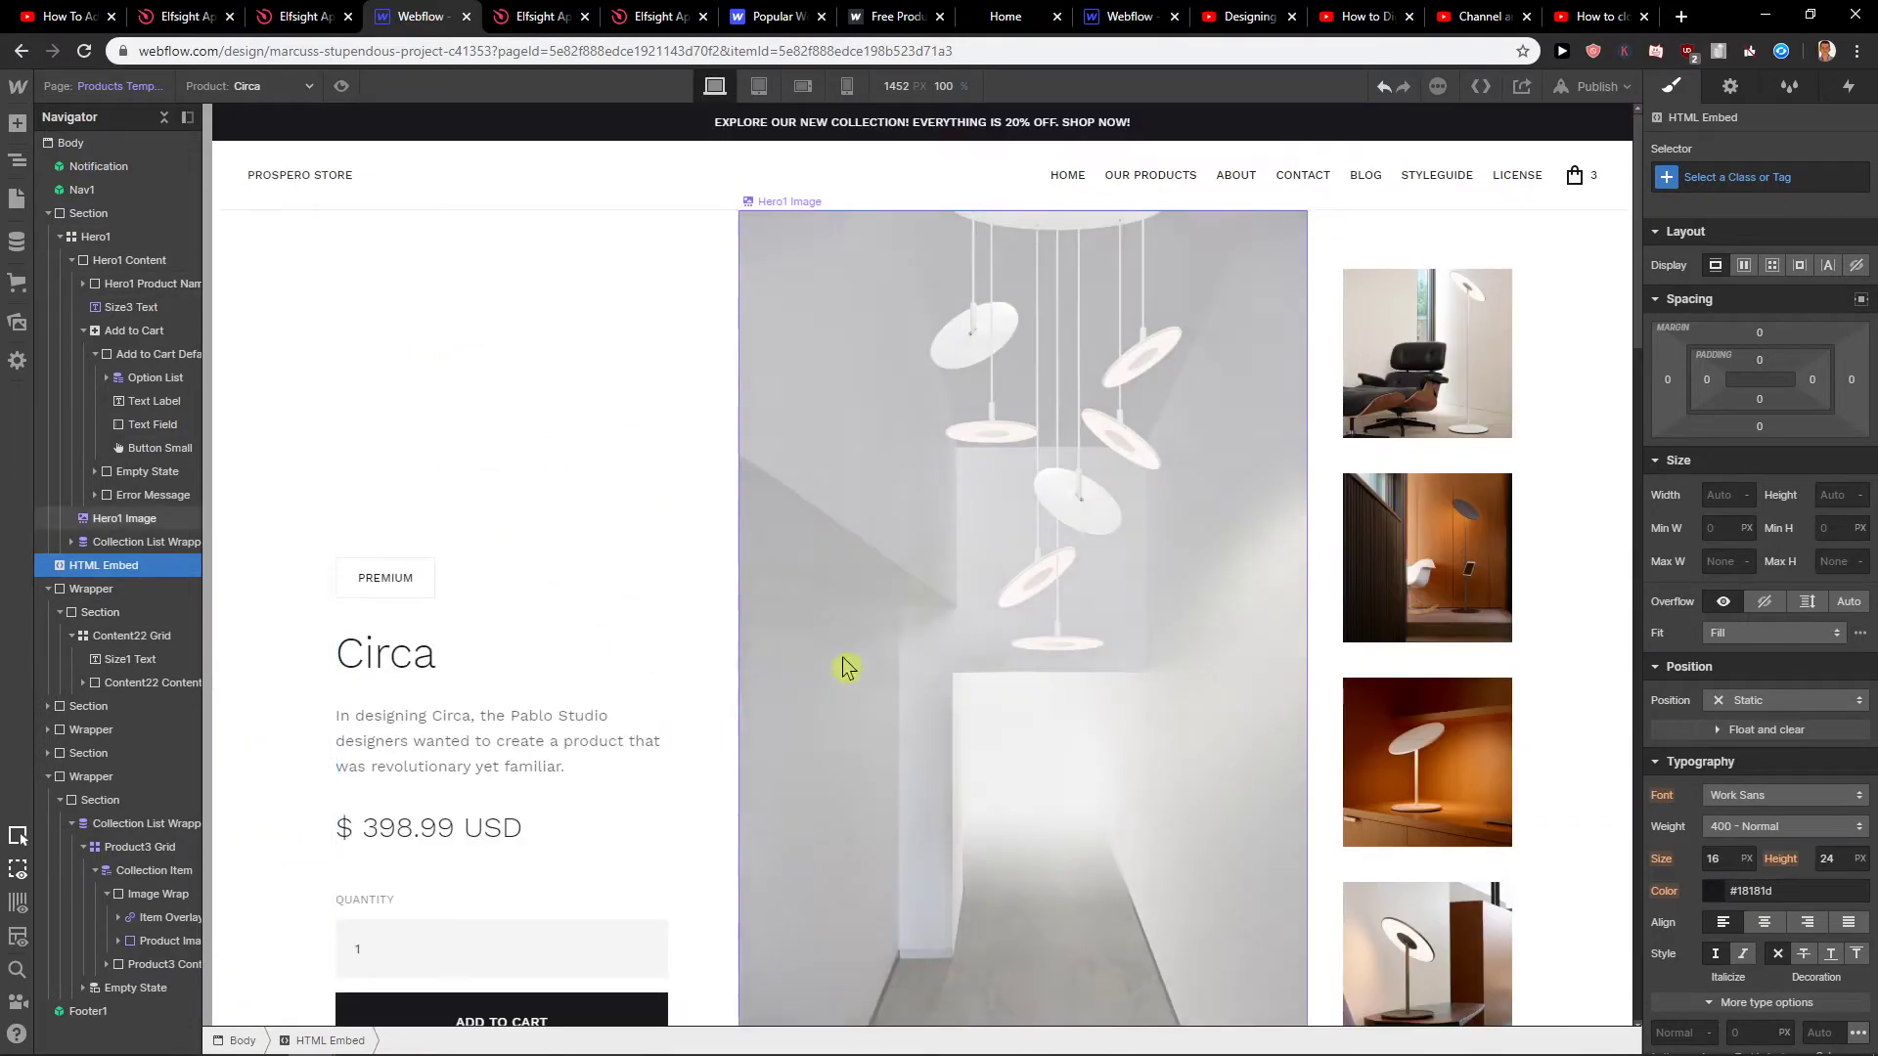
{"action": "scroll", "coordinate": [715, 641], "scroll_direction": "down", "scroll_amount": 2}
{"action": "scroll", "coordinate": [714, 641], "scroll_direction": "down", "scroll_amount": 1}
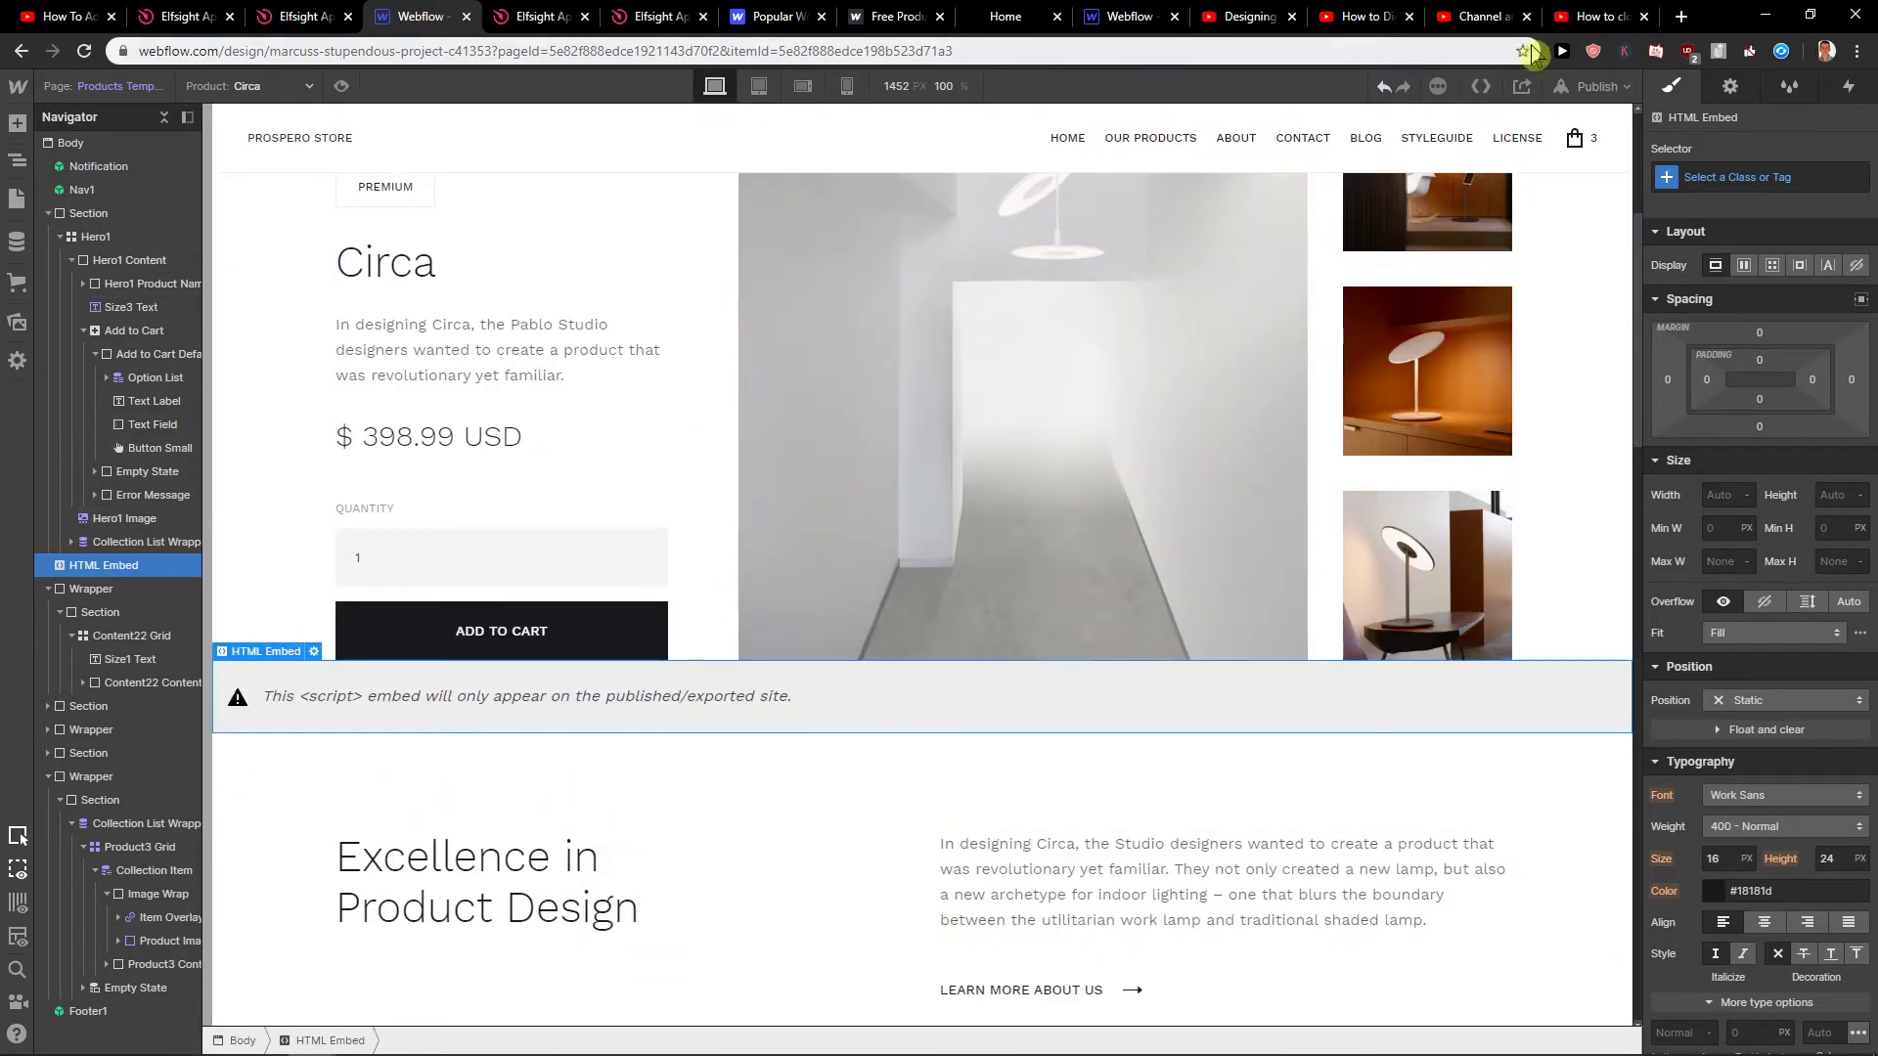
Publish the Webflow site to the selected domain, then switch back to Elfsight
{"action": "left_click", "coordinate": [1599, 87]}
{"action": "left_click", "coordinate": [1549, 329]}
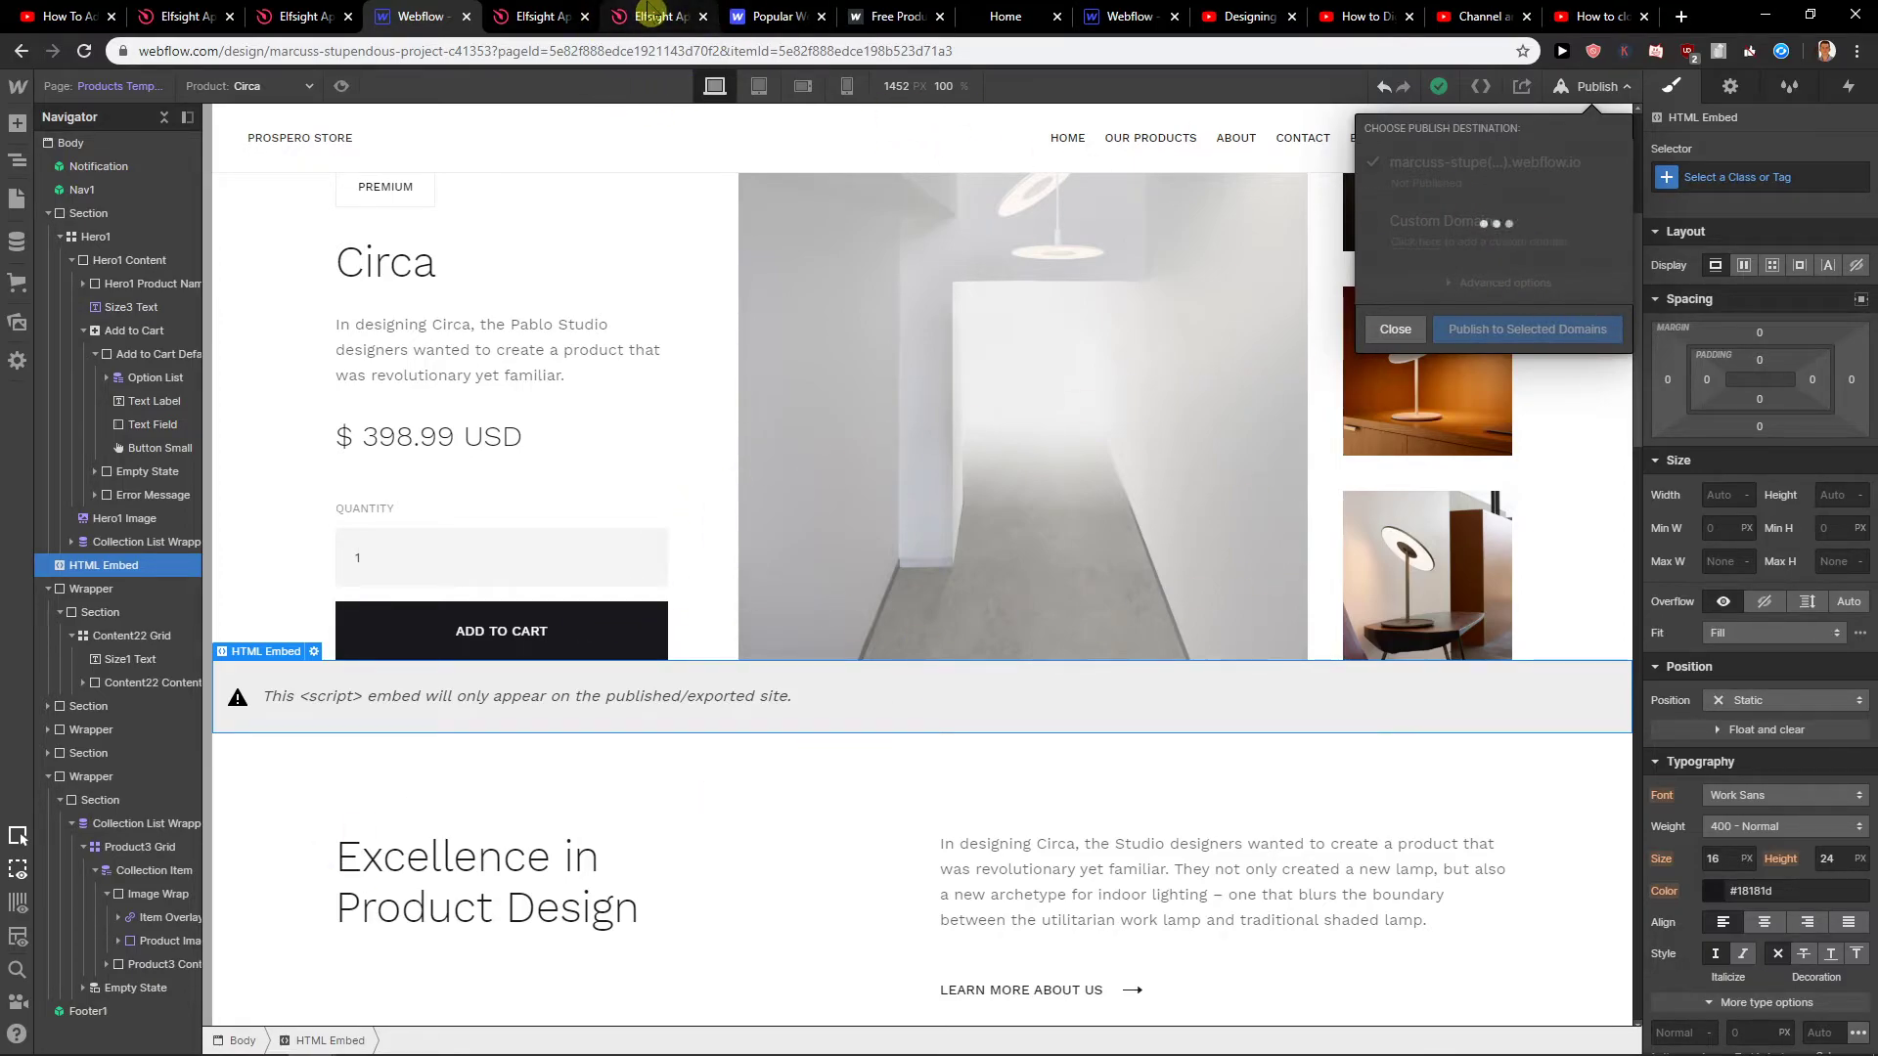
{"action": "left_click", "coordinate": [618, 13]}
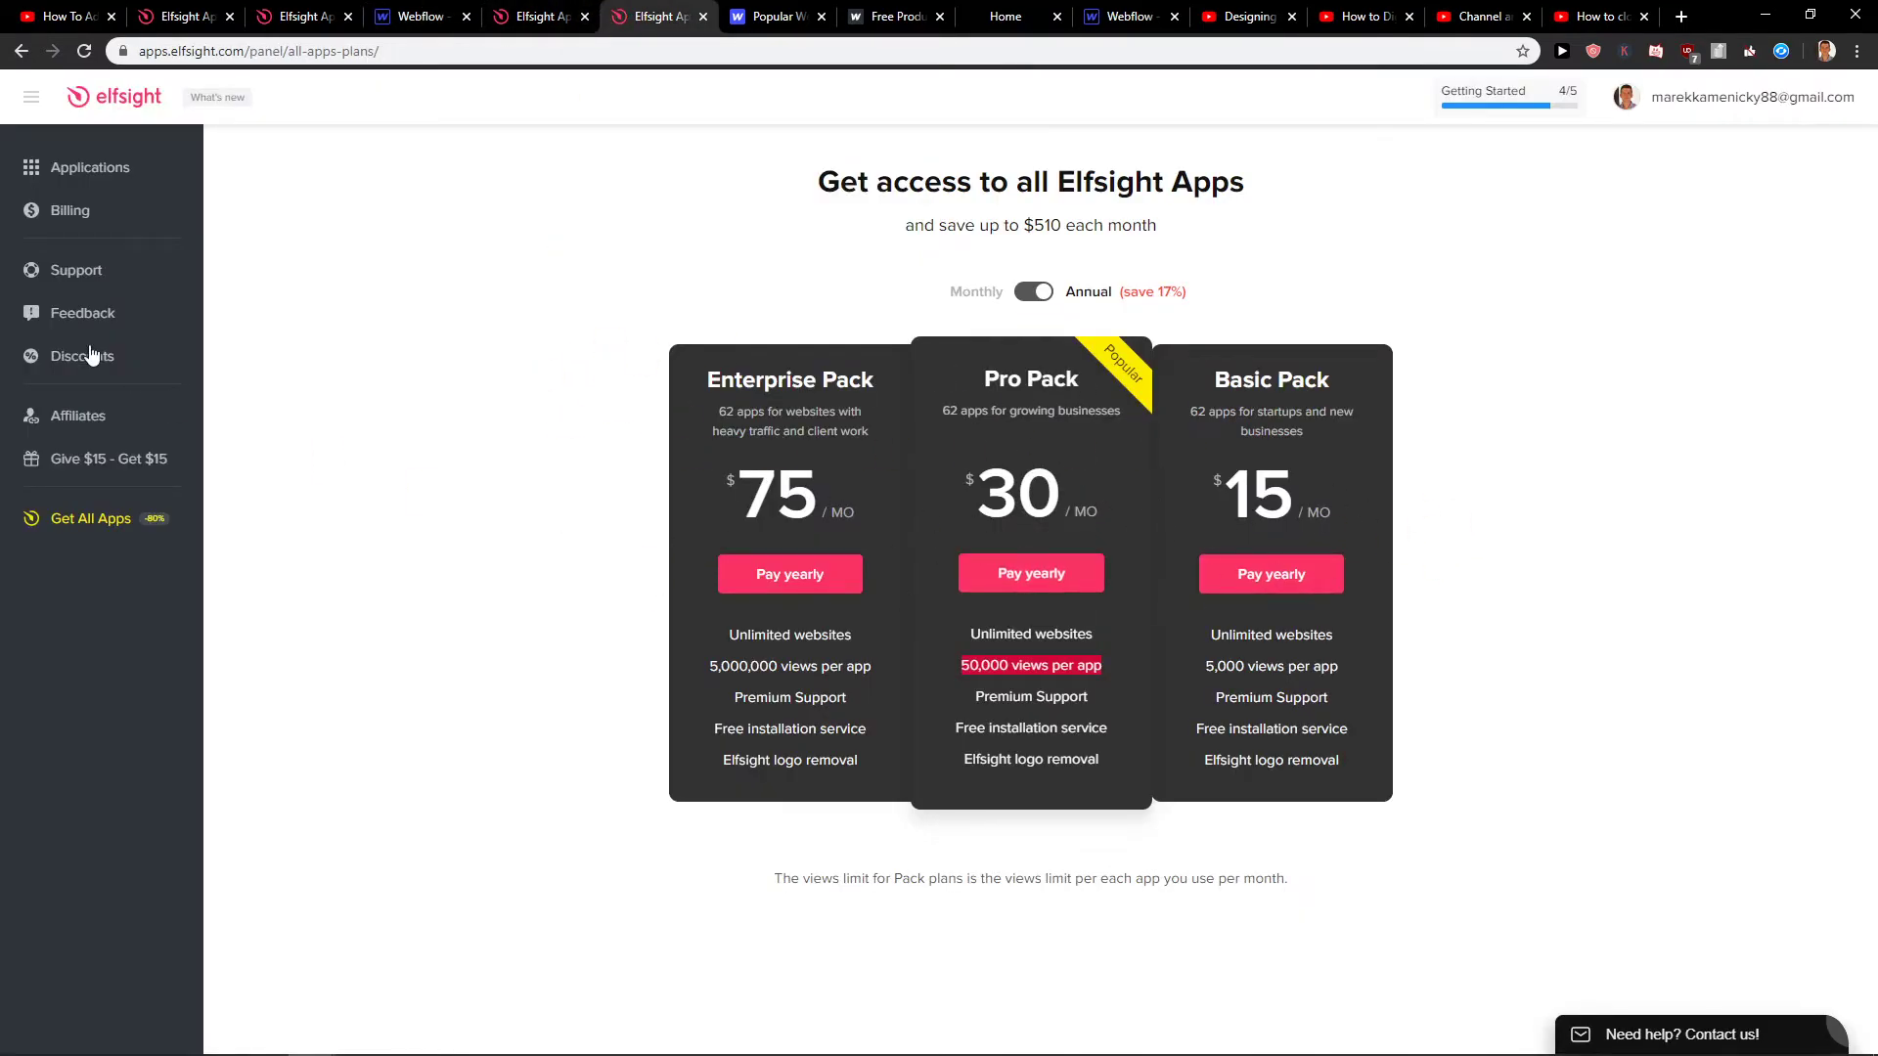
Browse the open Elfsight pages, then open the live Circa page on webflow.io from Webflow
{"action": "middle_click", "coordinate": [92, 171]}
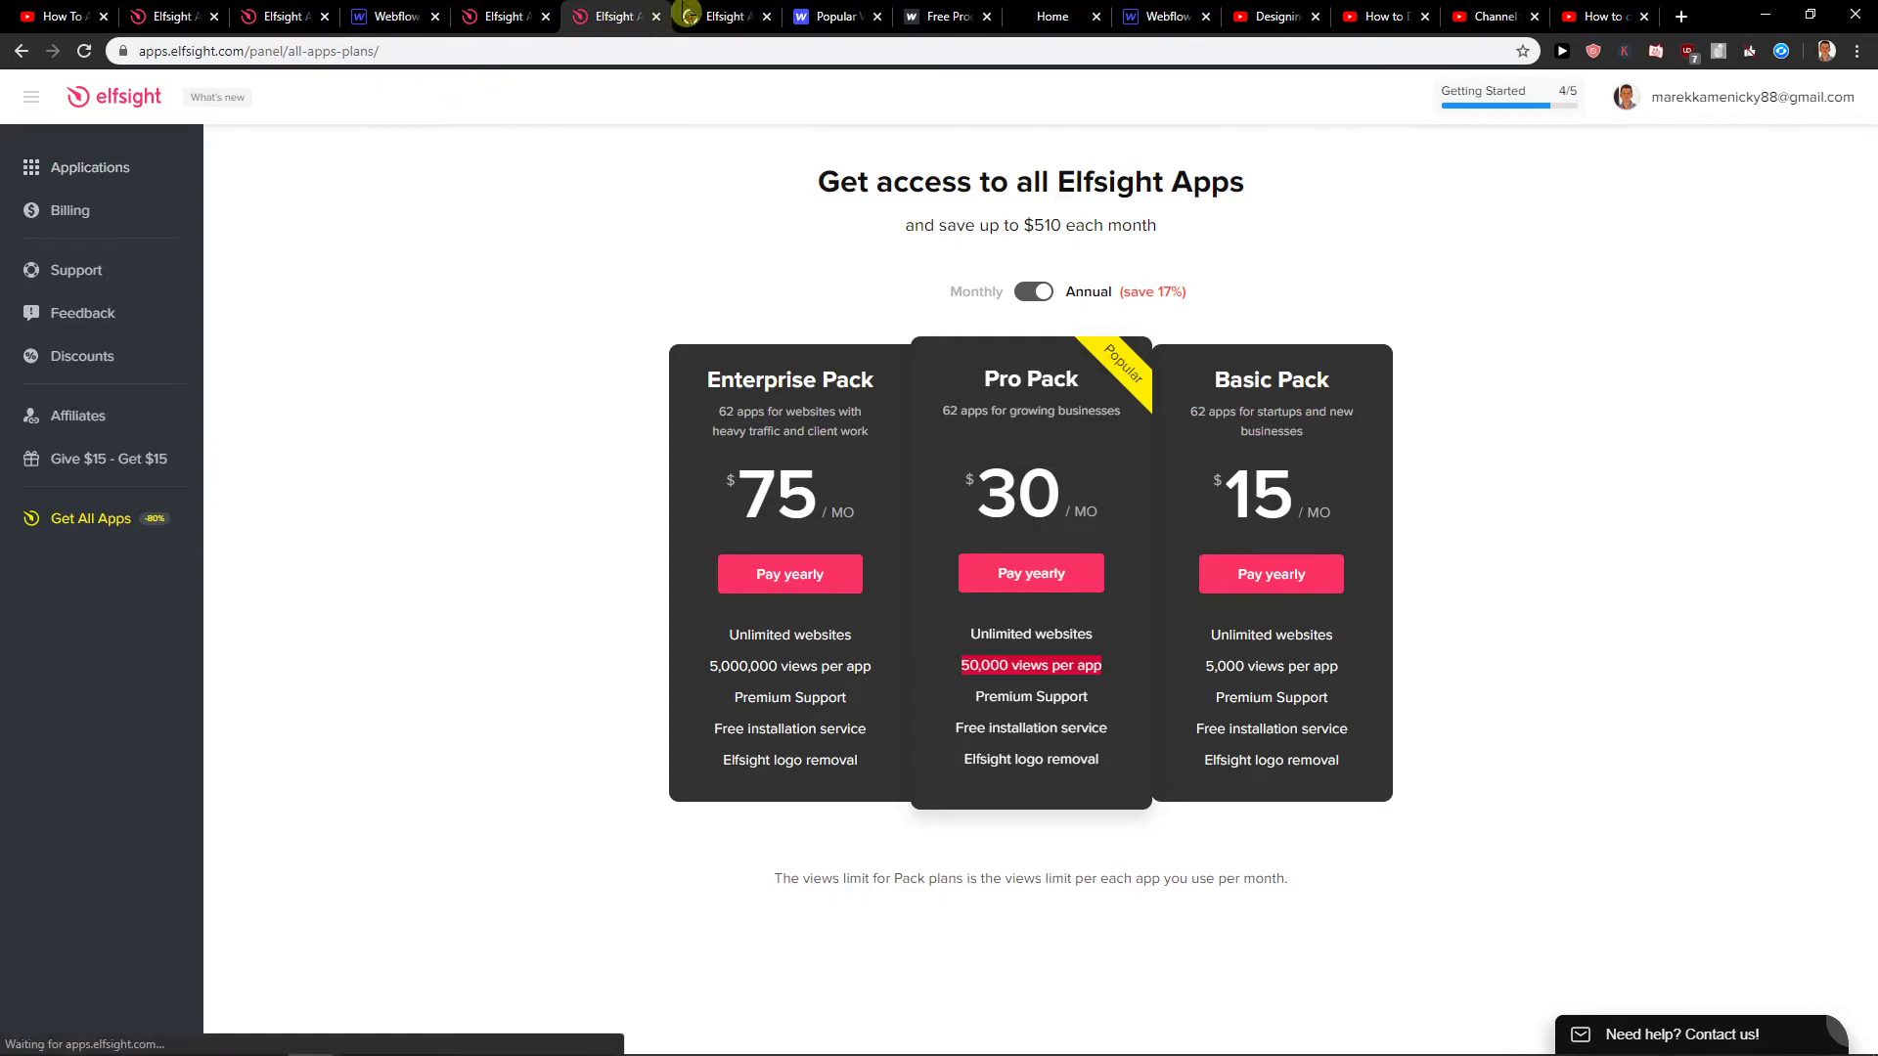
{"action": "left_click", "coordinate": [687, 16]}
{"action": "scroll", "coordinate": [600, 449], "scroll_direction": "down", "scroll_amount": 3}
{"action": "scroll", "coordinate": [398, 411], "scroll_direction": "down", "scroll_amount": 1}
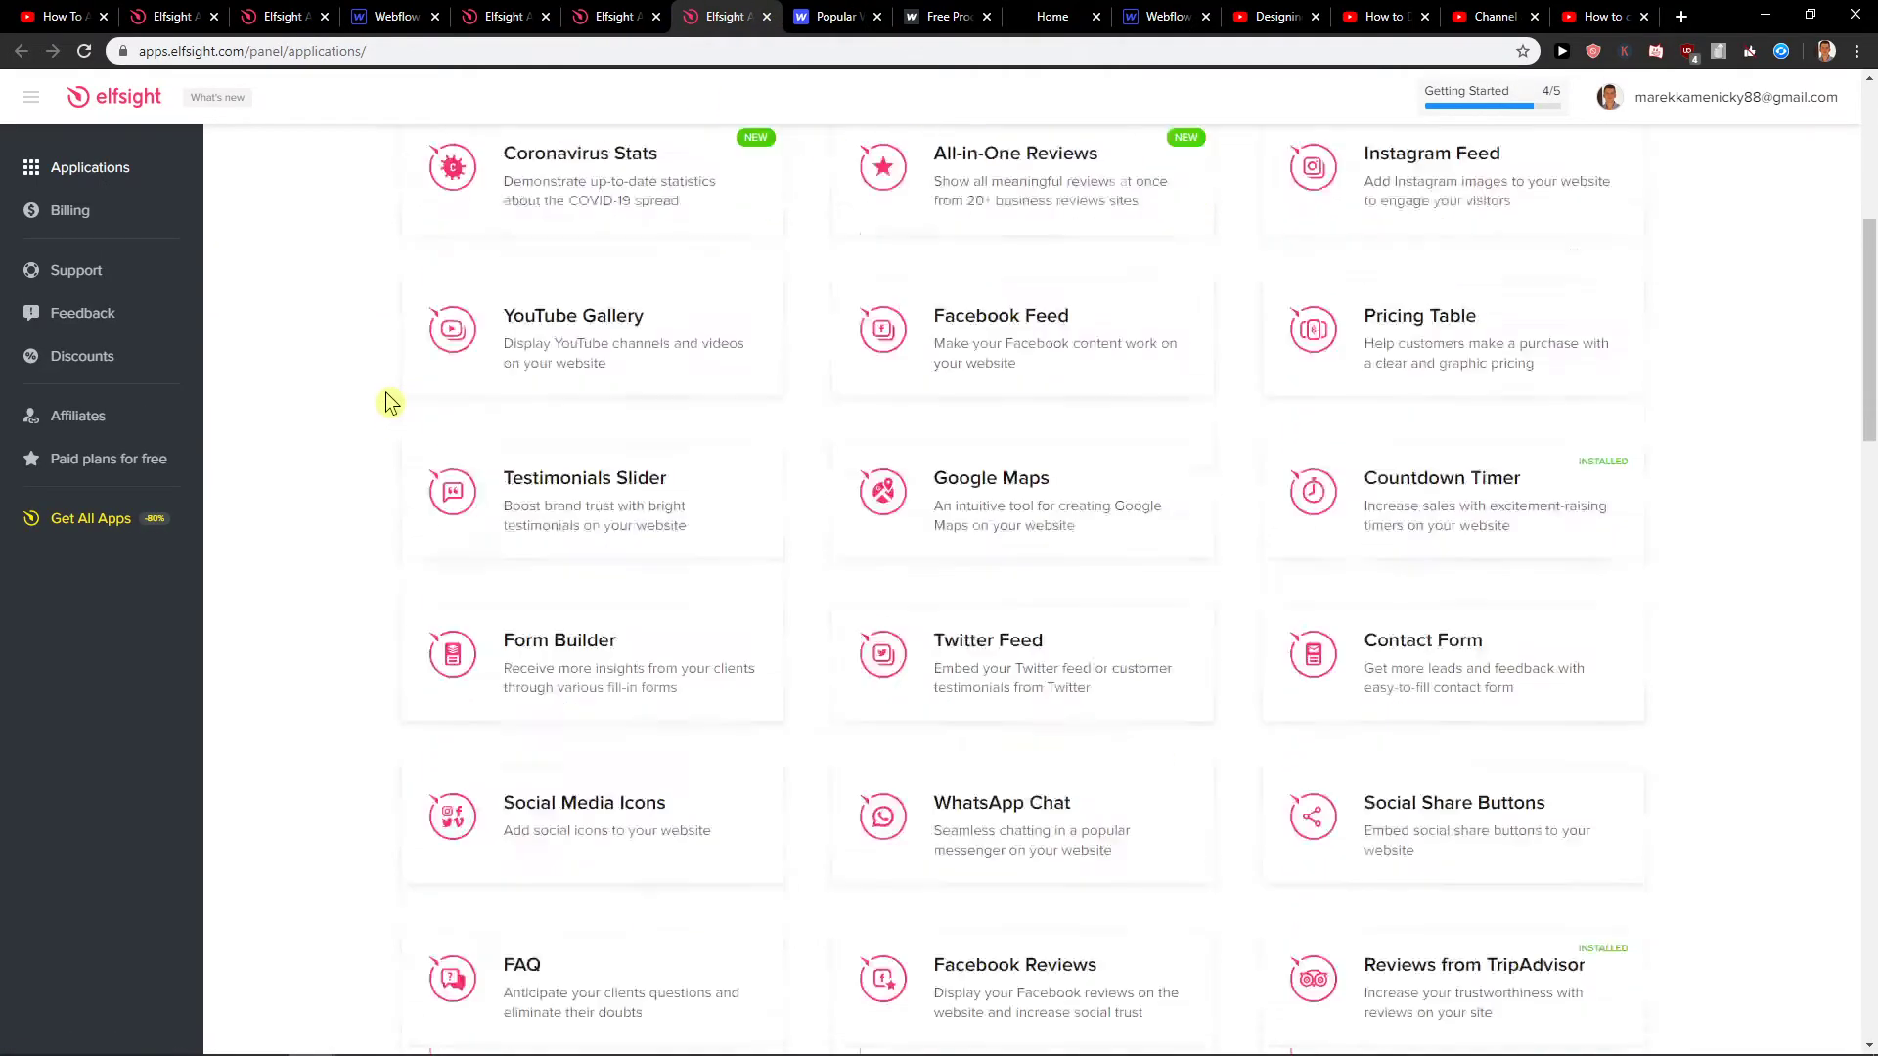
{"action": "scroll", "coordinate": [388, 403], "scroll_direction": "down", "scroll_amount": 2}
{"action": "scroll", "coordinate": [377, 398], "scroll_direction": "up", "scroll_amount": 1}
{"action": "scroll", "coordinate": [369, 398], "scroll_direction": "down", "scroll_amount": 1}
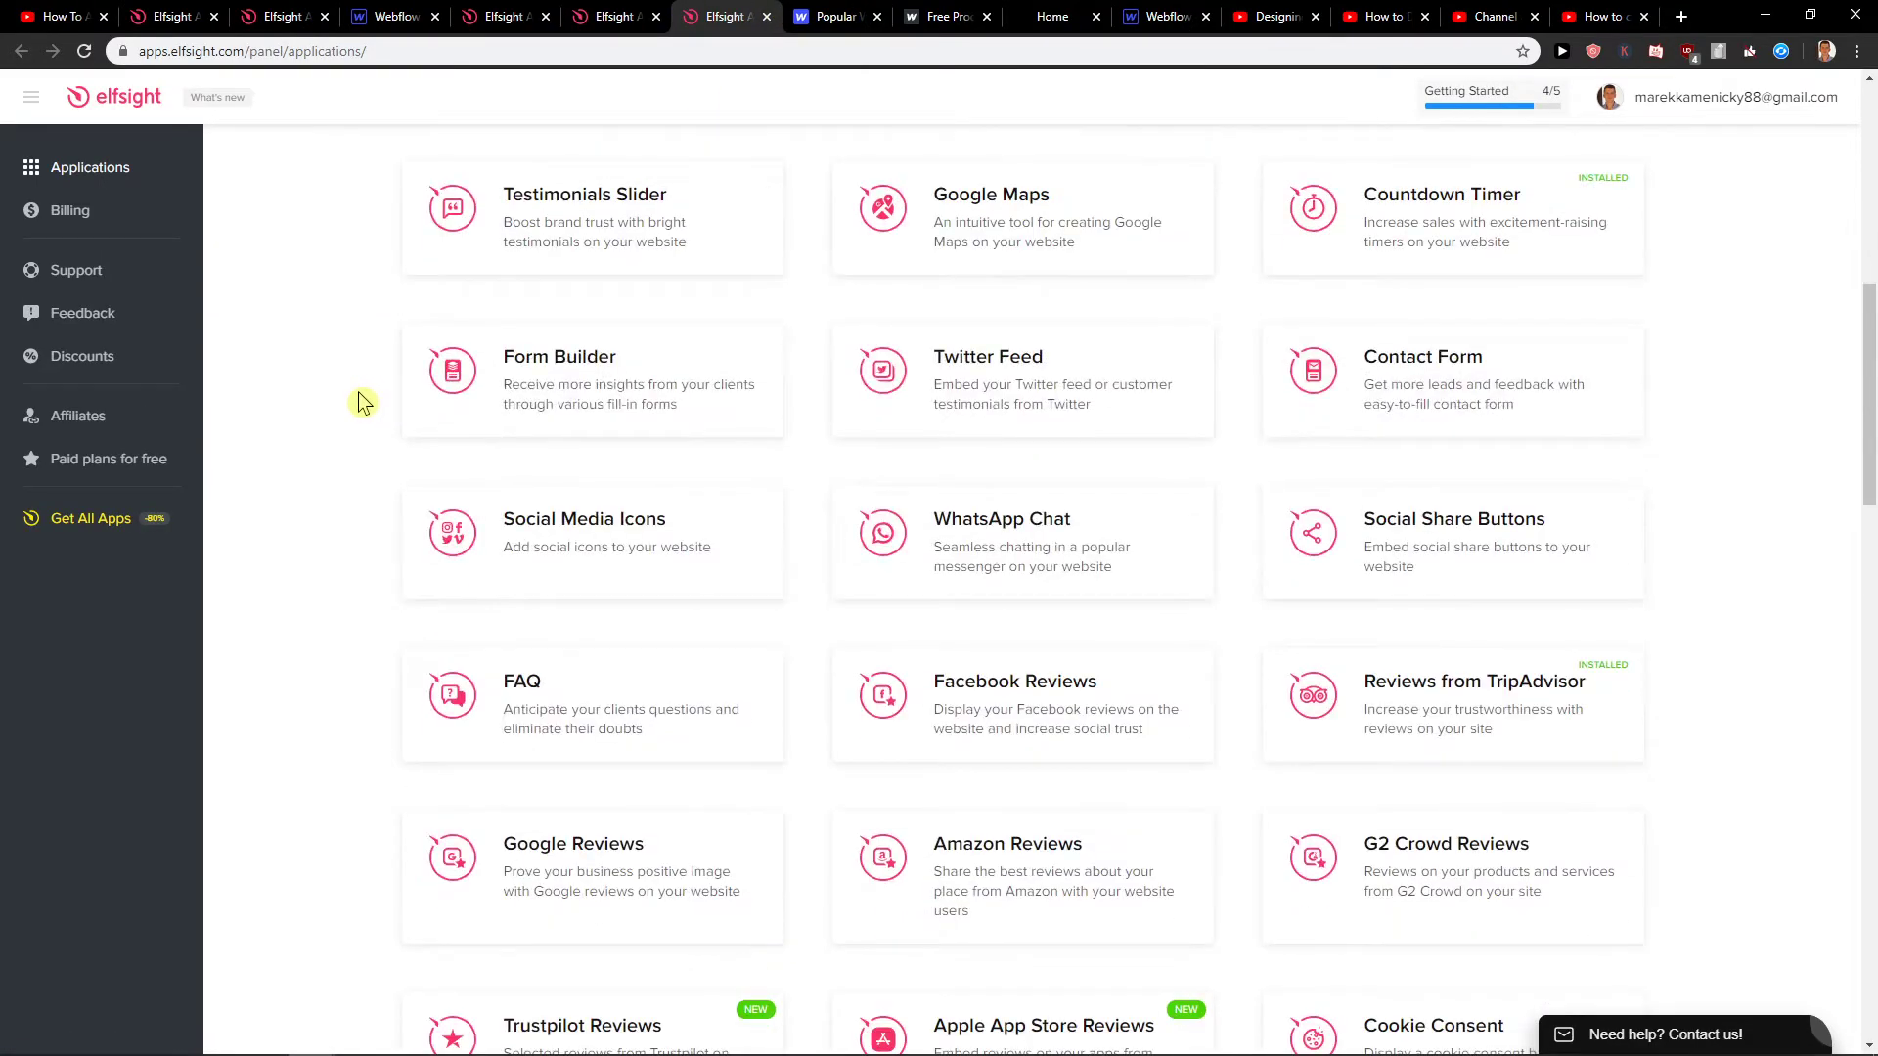
{"action": "scroll", "coordinate": [361, 402], "scroll_direction": "up", "scroll_amount": 1}
{"action": "scroll", "coordinate": [338, 406], "scroll_direction": "down", "scroll_amount": 3}
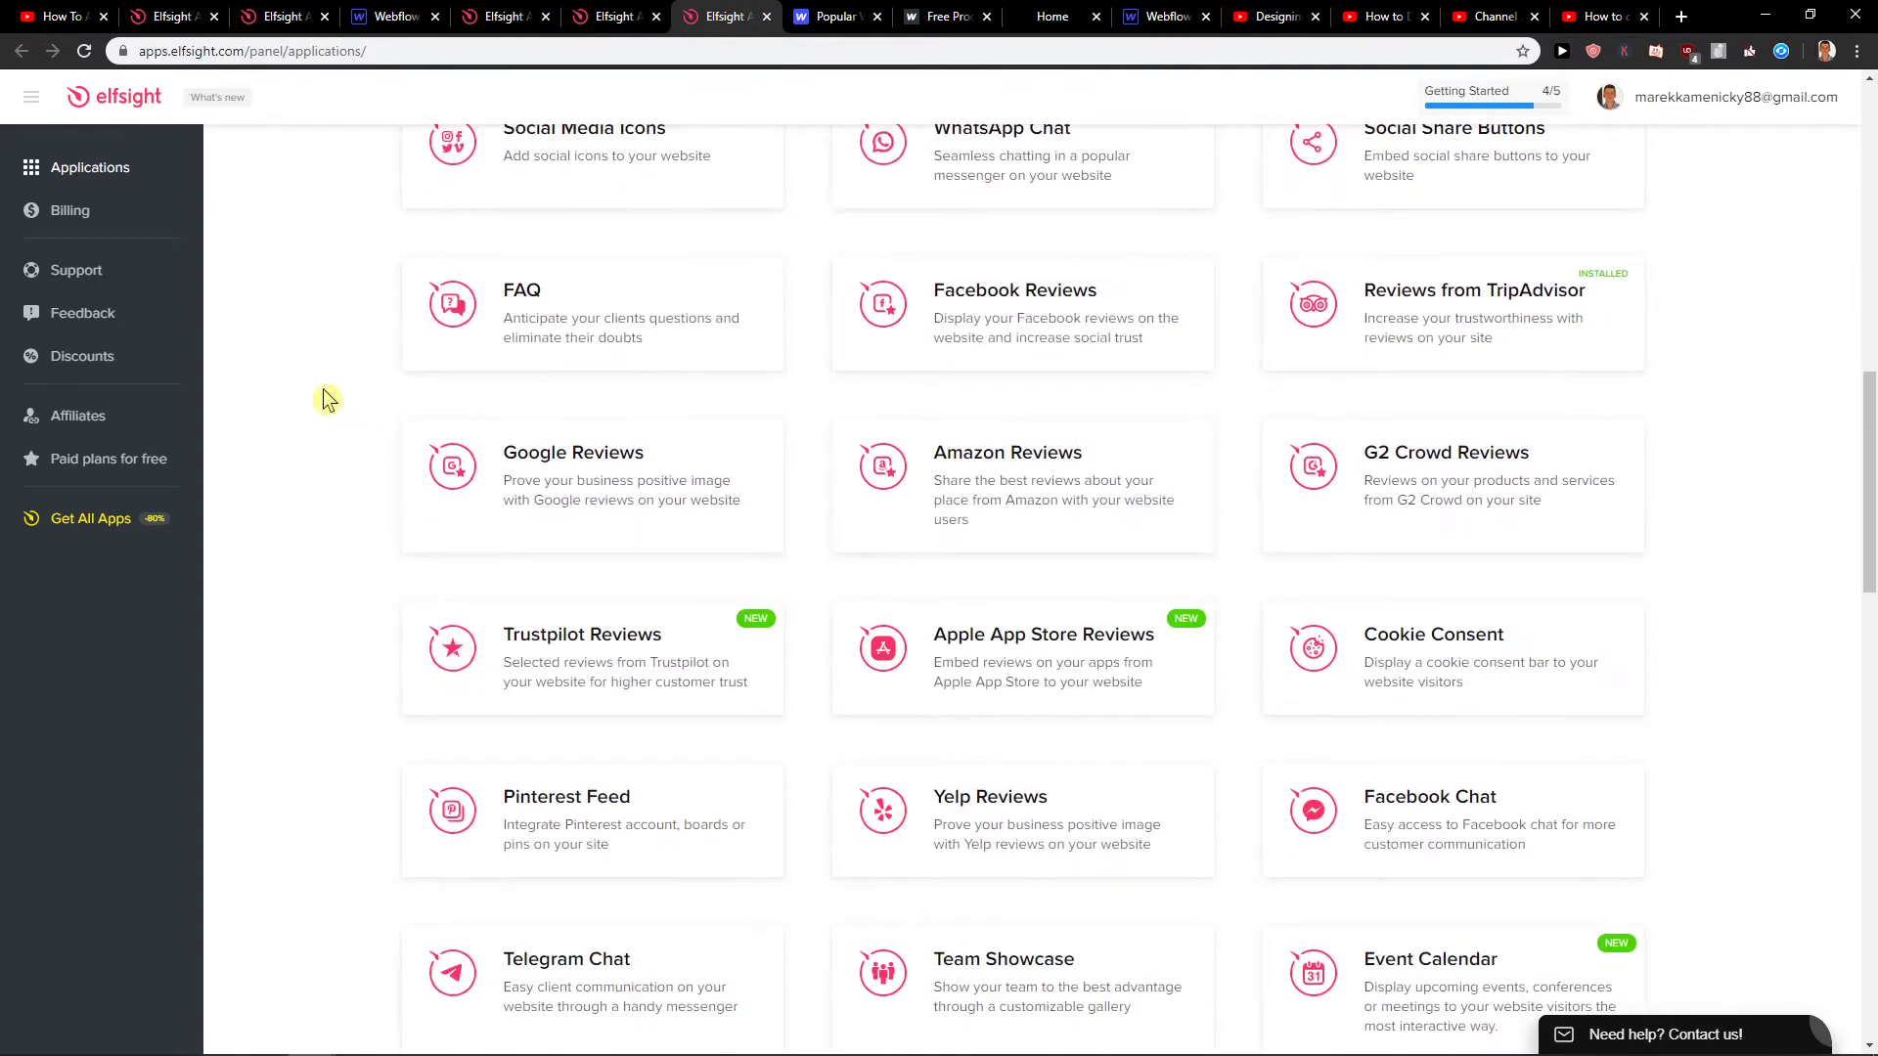
{"action": "scroll", "coordinate": [325, 400], "scroll_direction": "down", "scroll_amount": 1}
{"action": "scroll", "coordinate": [323, 426], "scroll_direction": "up", "scroll_amount": 15}
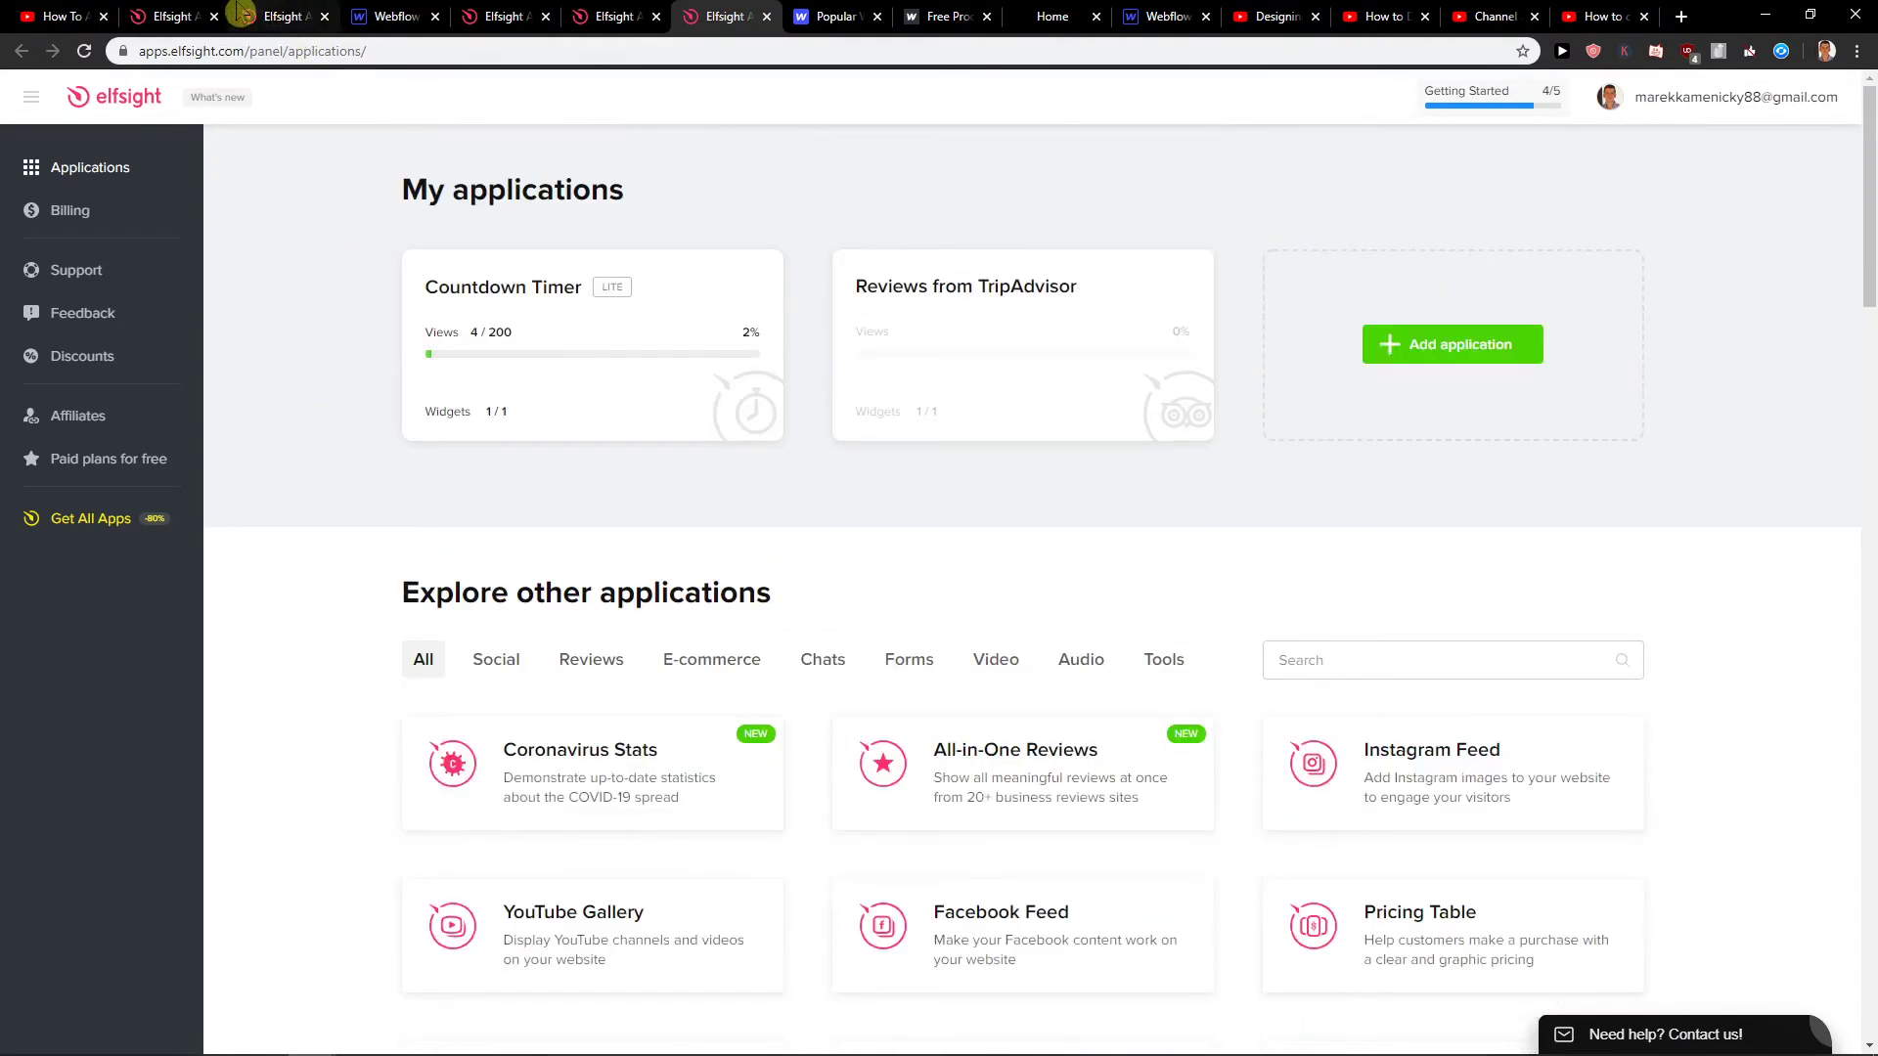
{"action": "left_click", "coordinate": [177, 17]}
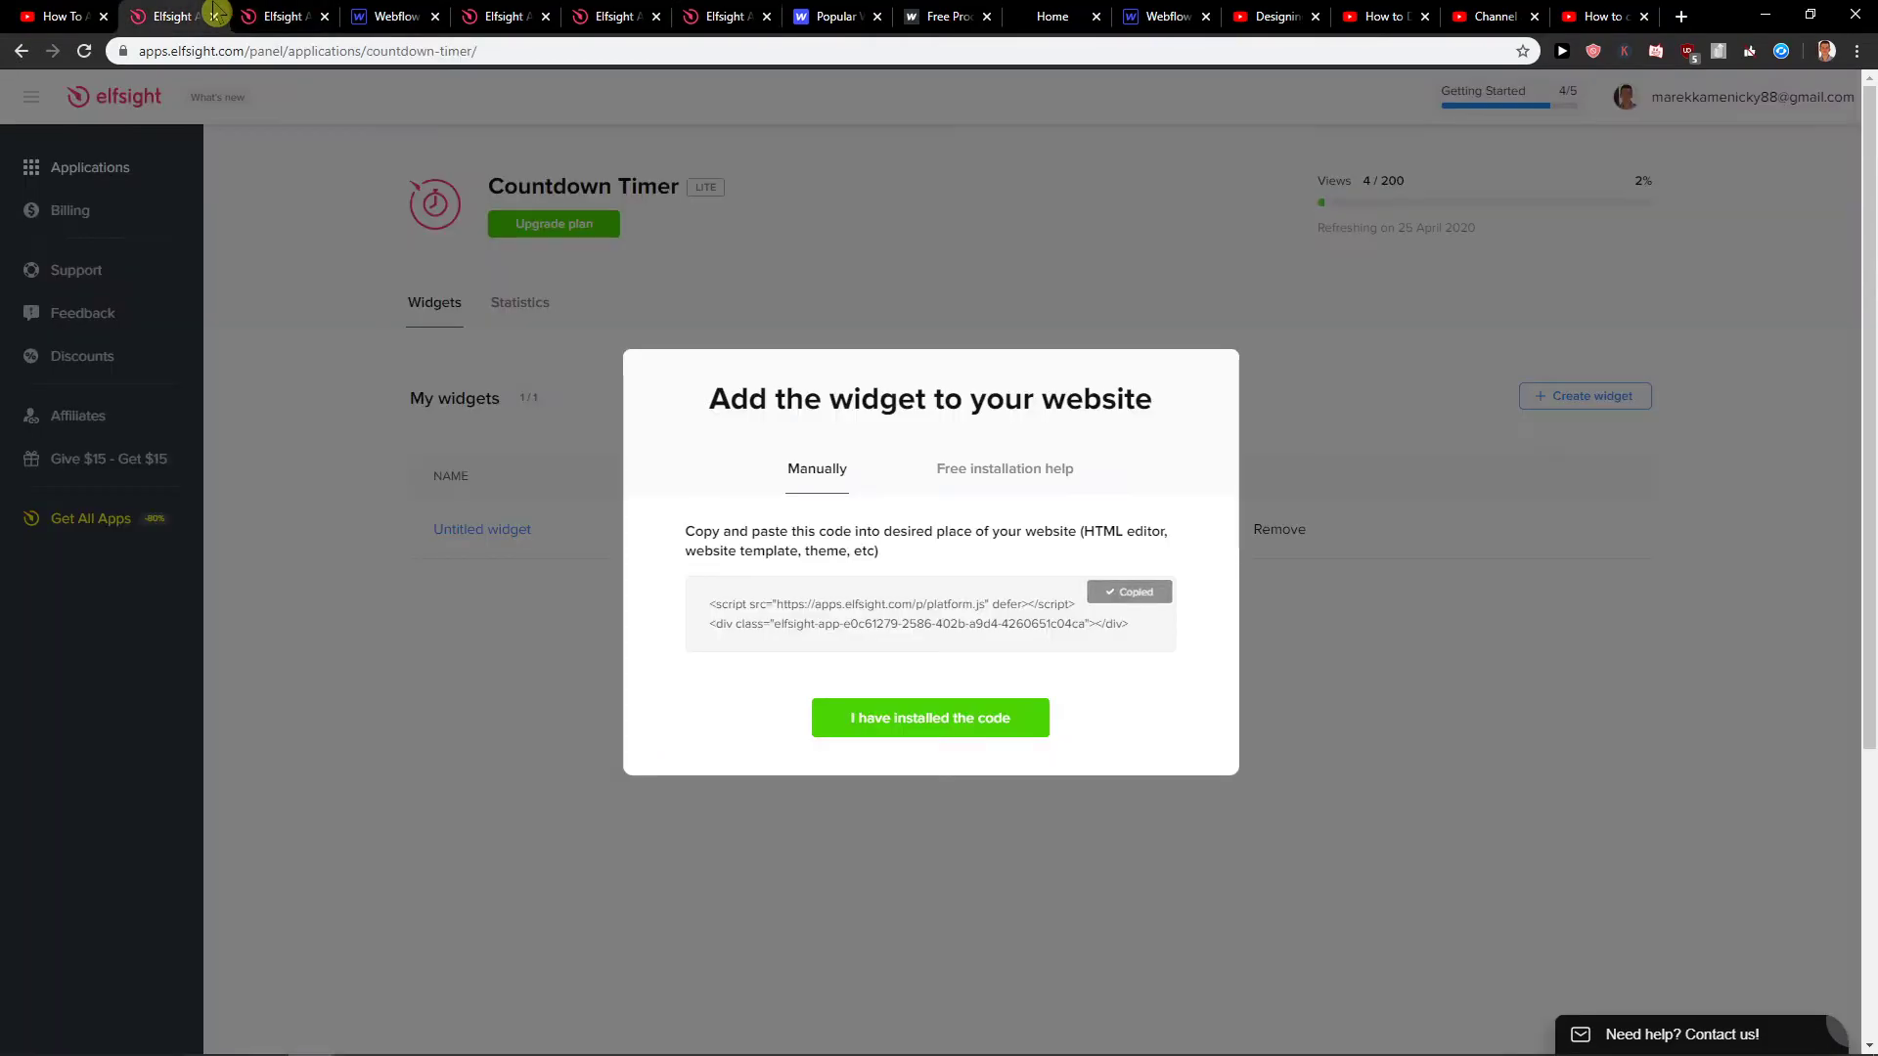
{"action": "left_click", "coordinate": [284, 16]}
{"action": "left_click", "coordinate": [435, 16]}
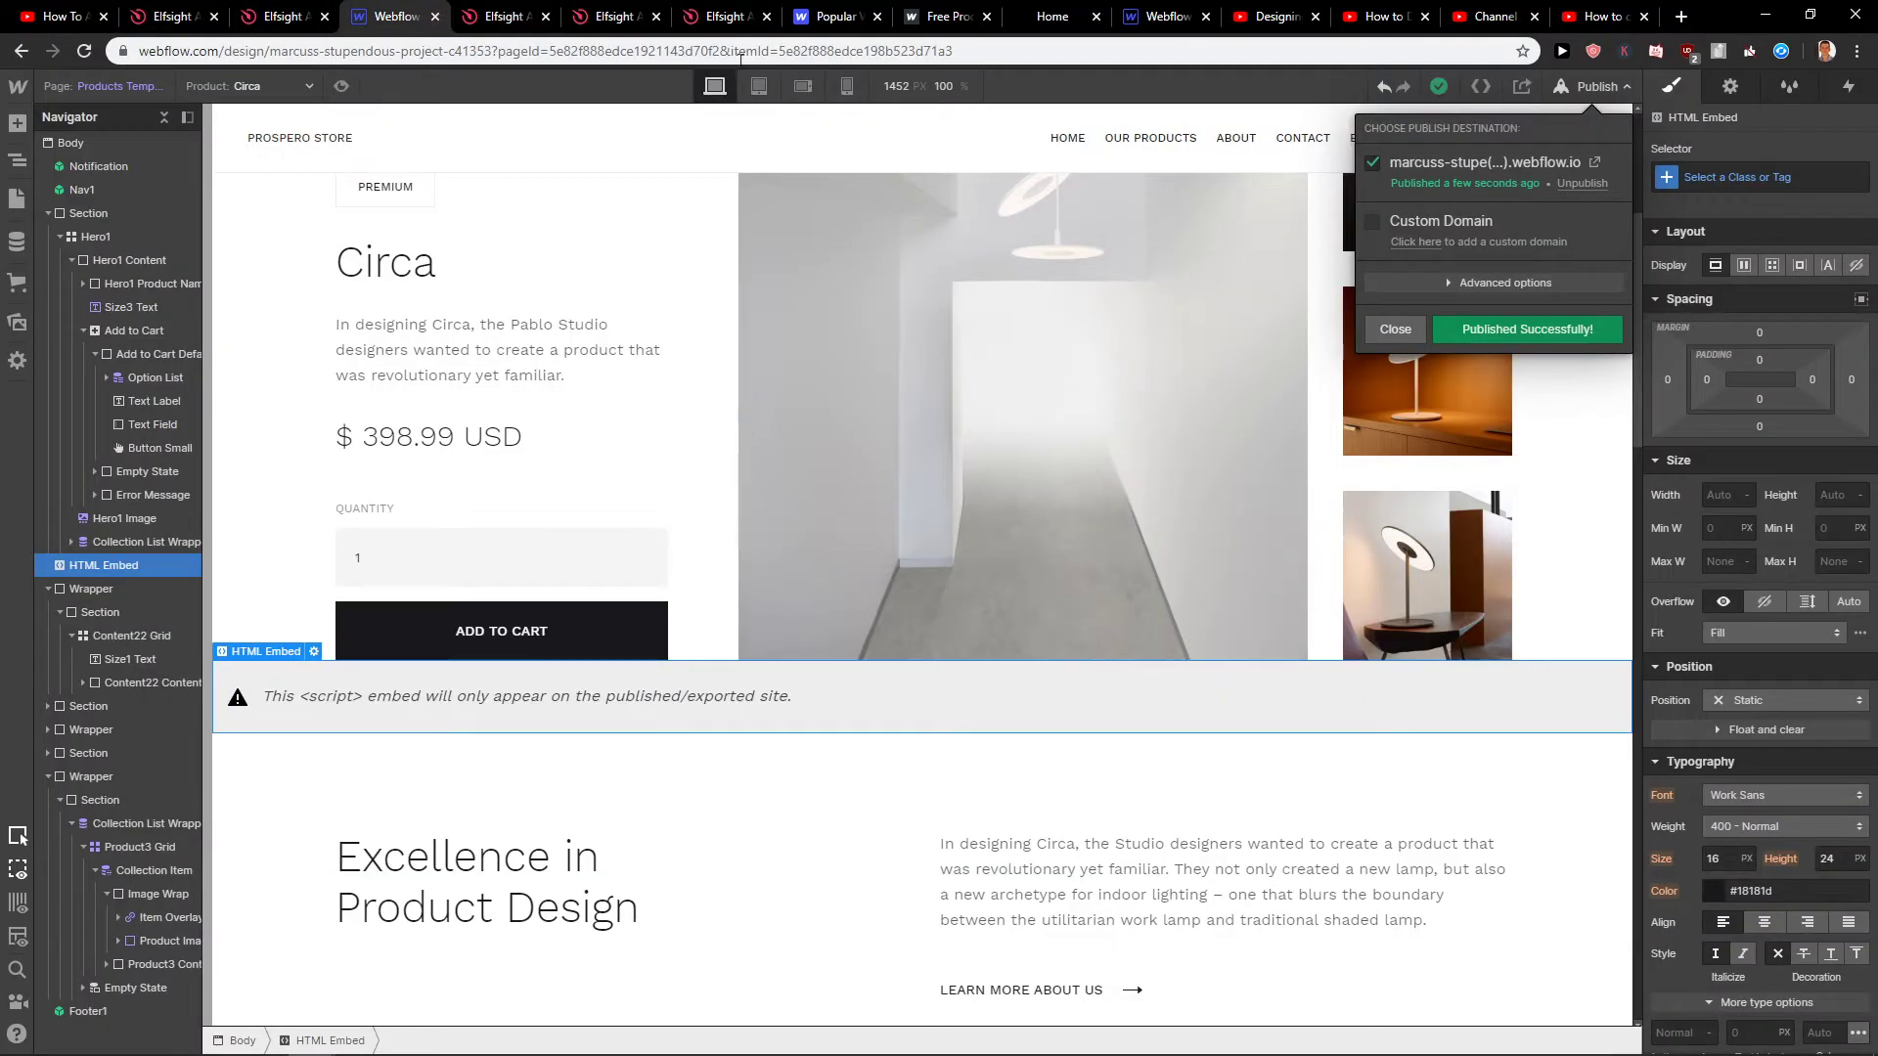
{"action": "left_click", "coordinate": [1591, 165]}
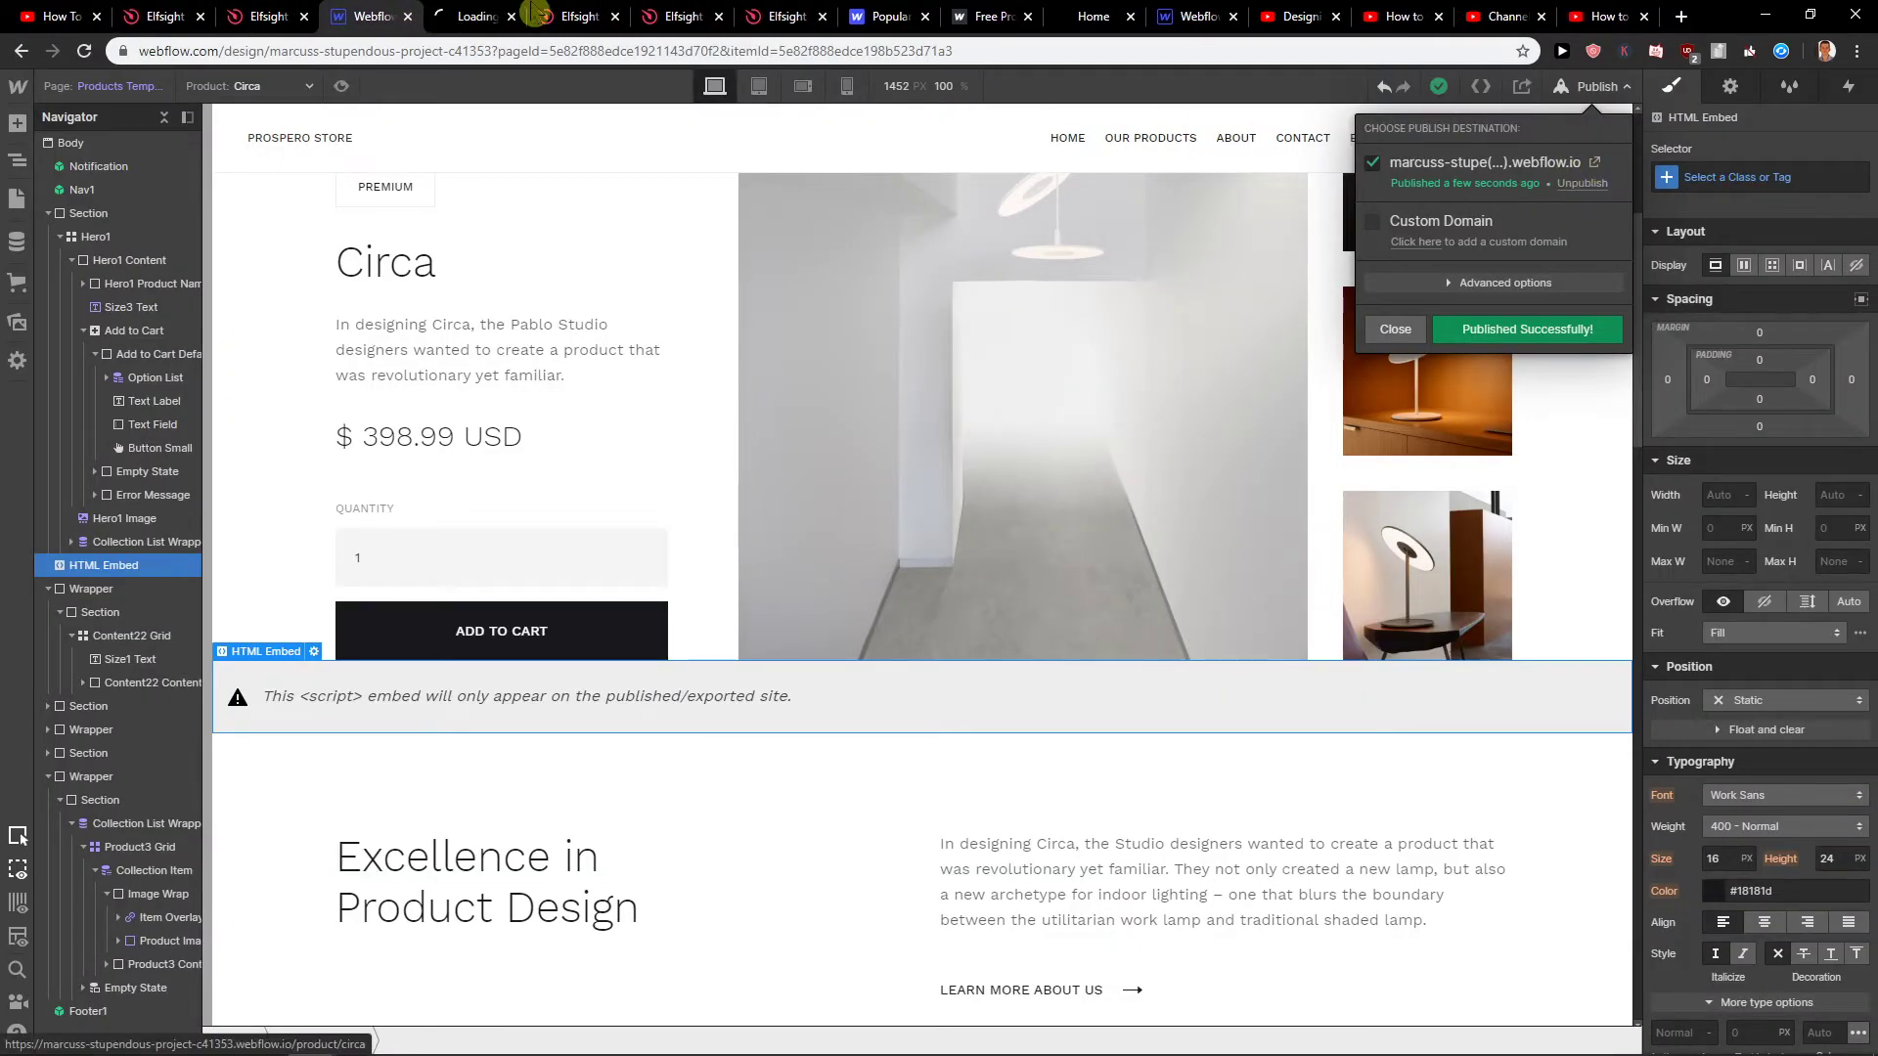
{"action": "scroll", "coordinate": [561, 465], "scroll_direction": "down", "scroll_amount": 3}
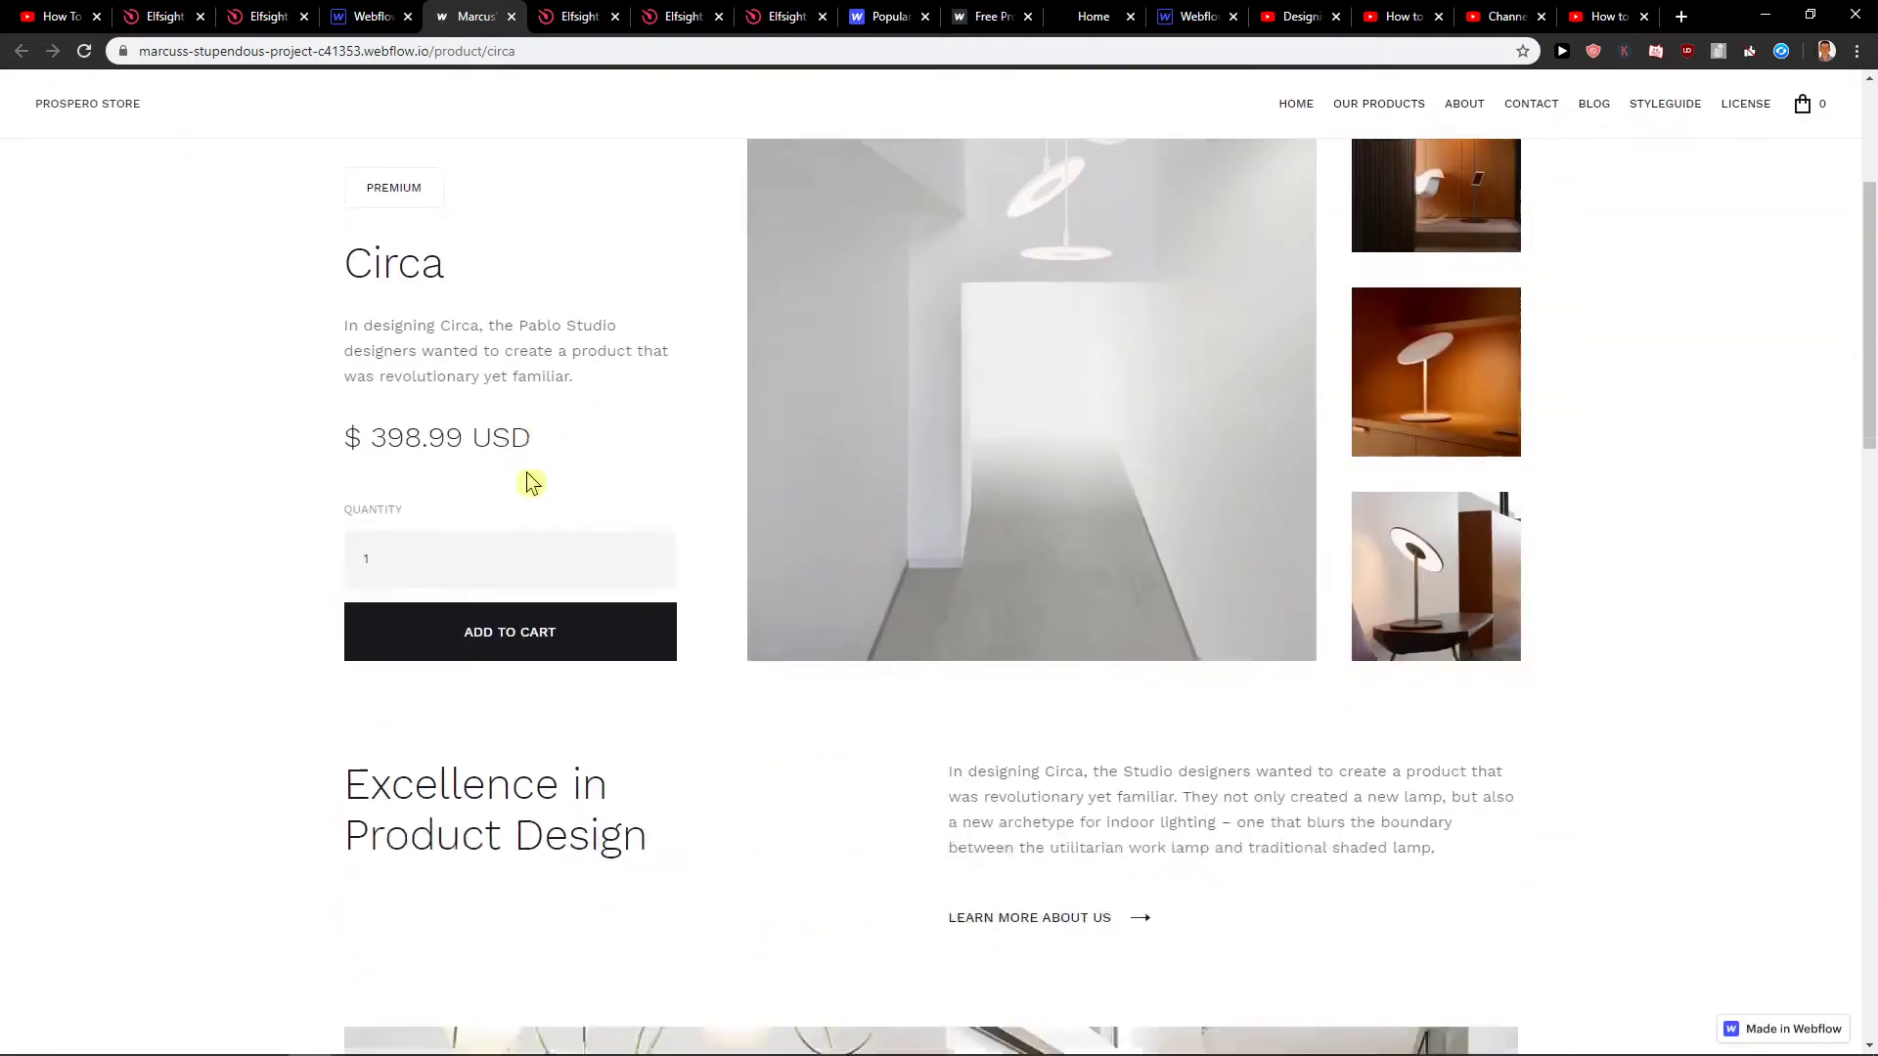
{"action": "scroll", "coordinate": [525, 483], "scroll_direction": "down", "scroll_amount": 1}
{"action": "scroll", "coordinate": [706, 831], "scroll_direction": "up", "scroll_amount": 1}
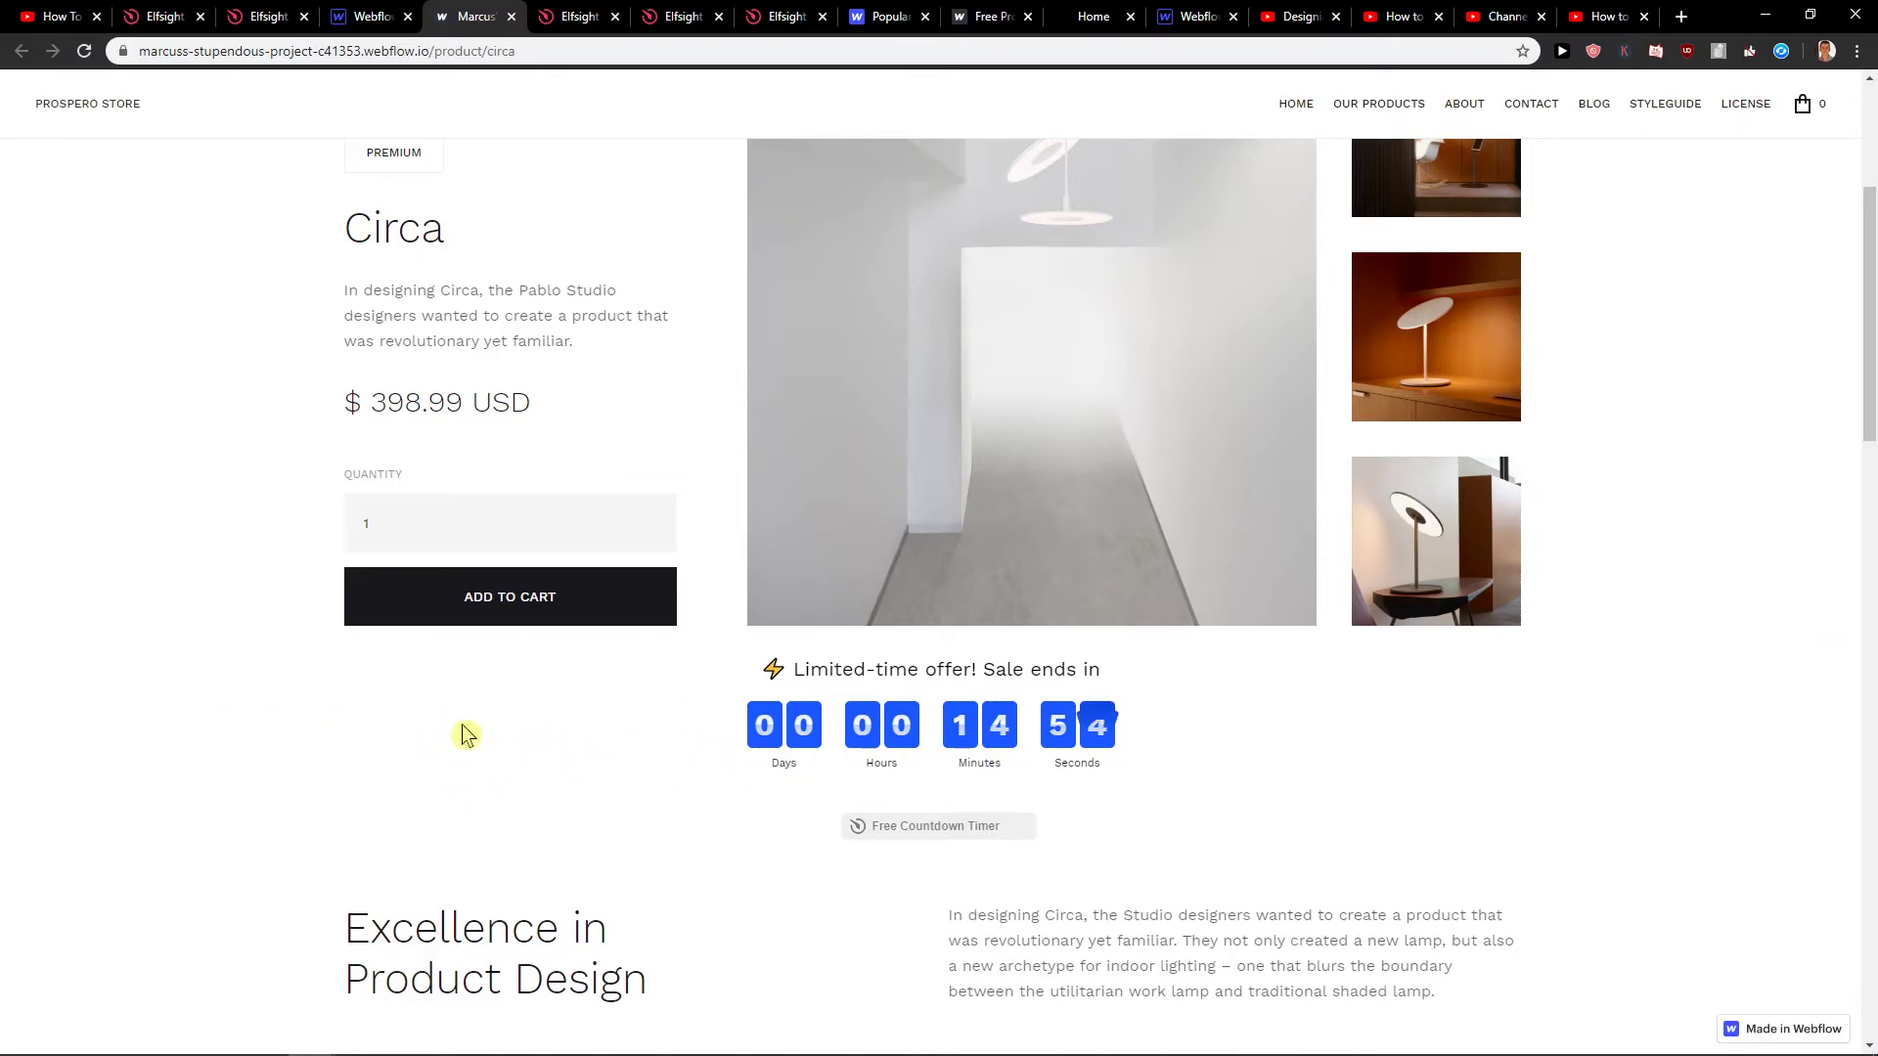
{"action": "scroll", "coordinate": [323, 755], "scroll_direction": "up", "scroll_amount": 1}
Back in the Designer, insert a Div Block above the HTML Embed, then delete it
{"action": "left_click", "coordinate": [378, 21]}
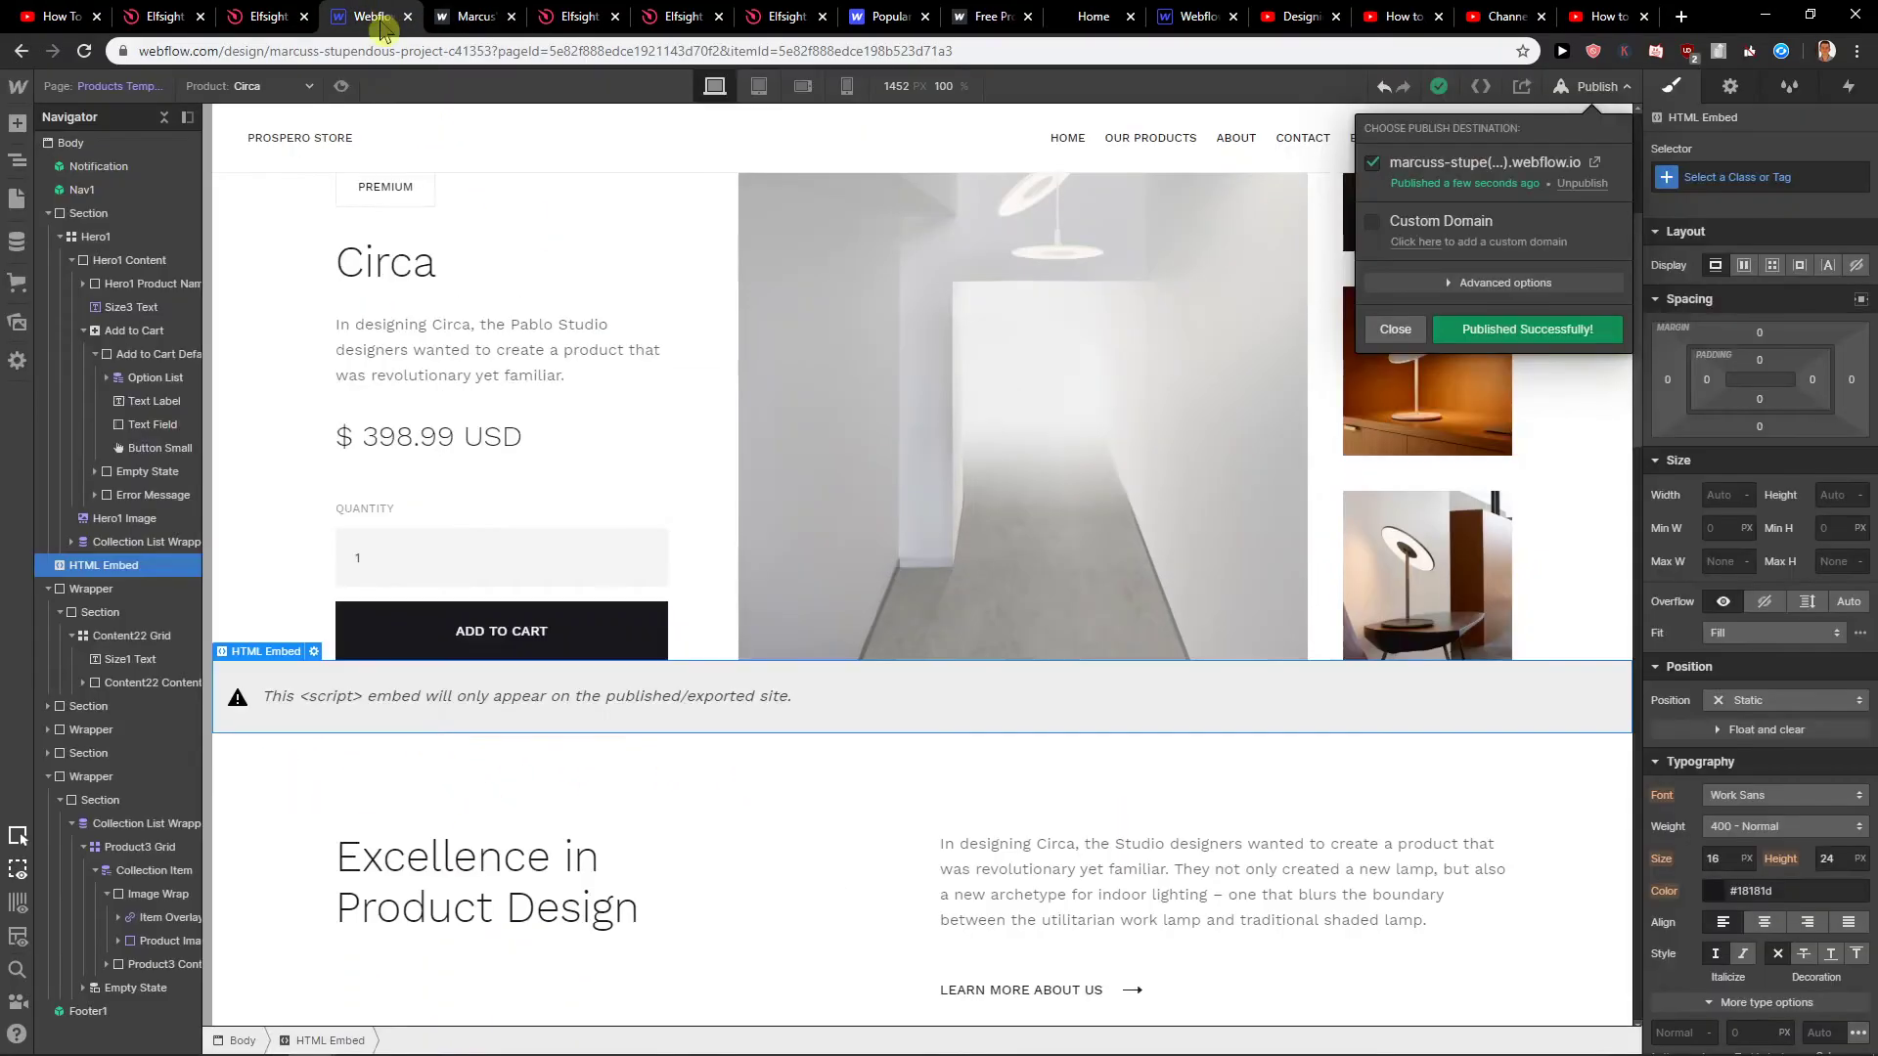
{"action": "left_click", "coordinate": [17, 126]}
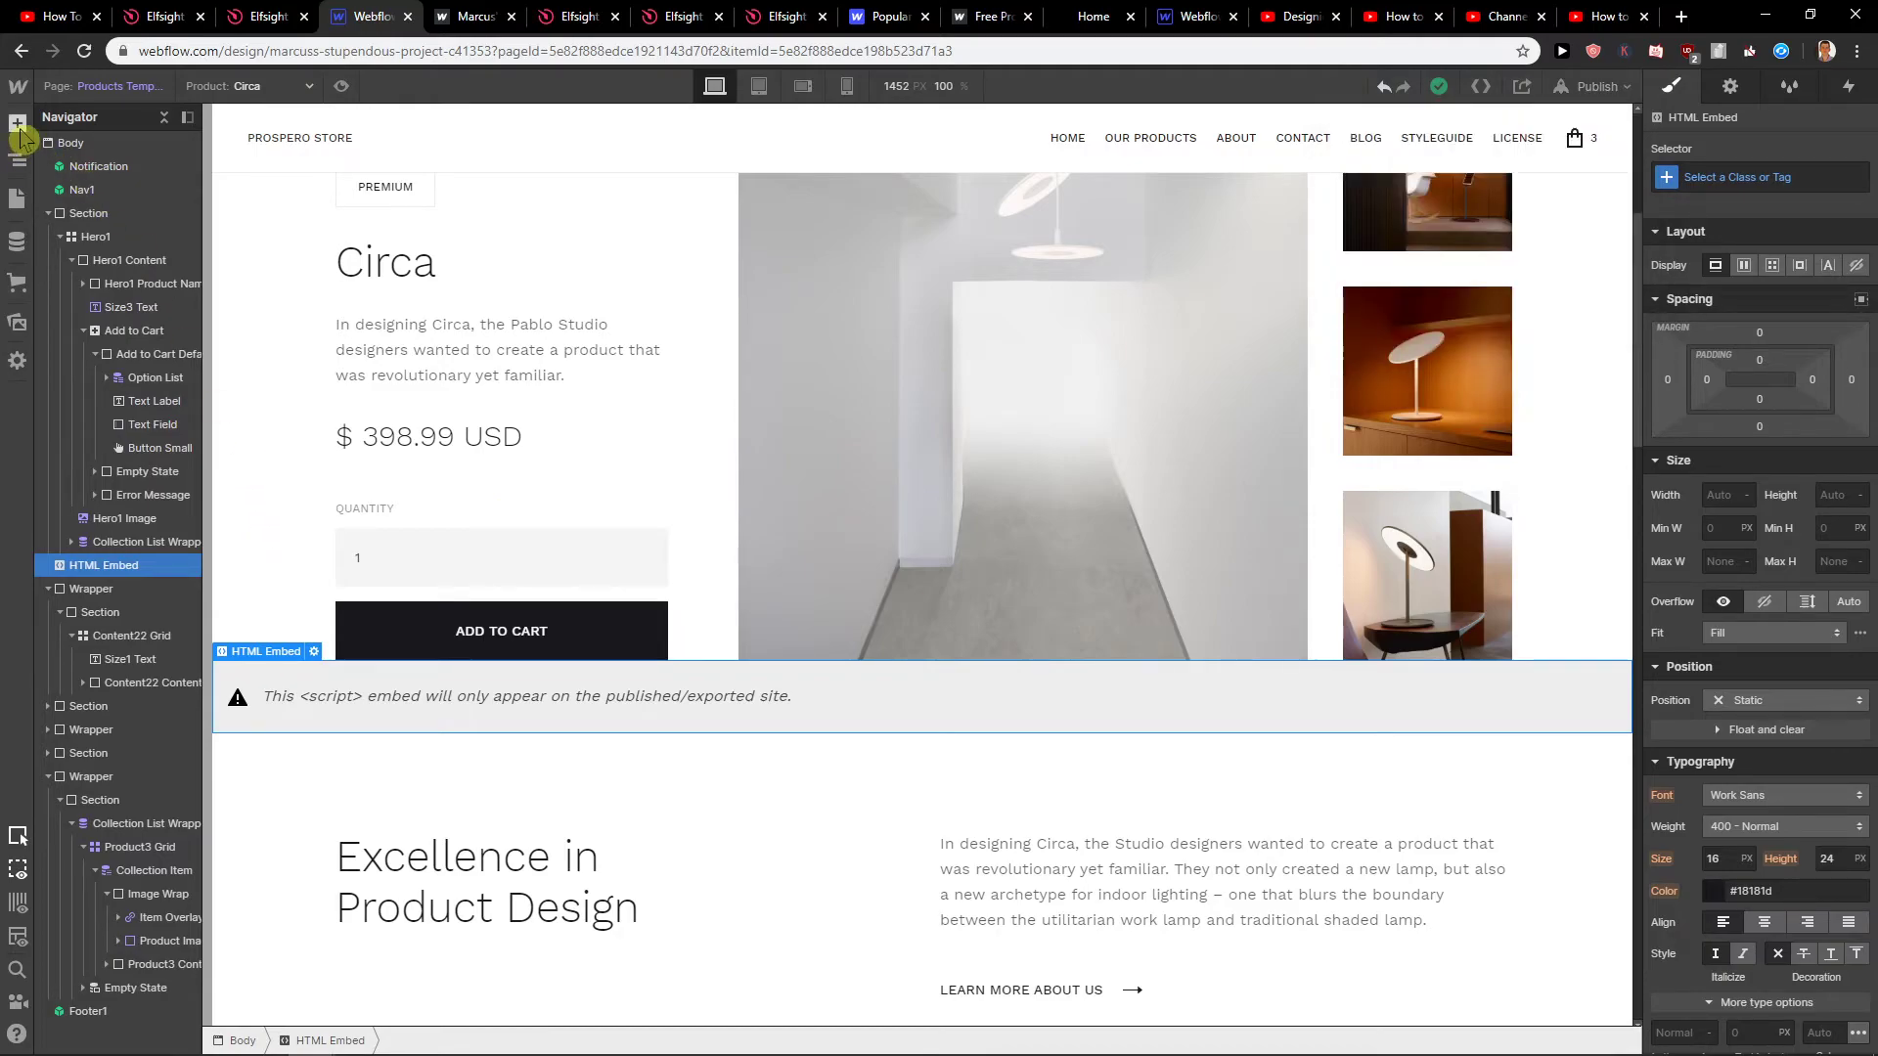
{"action": "scroll", "coordinate": [205, 557], "scroll_direction": "down", "scroll_amount": 1}
{"action": "scroll", "coordinate": [206, 558], "scroll_direction": "up", "scroll_amount": 1}
{"action": "scroll", "coordinate": [206, 557], "scroll_direction": "up", "scroll_amount": 2}
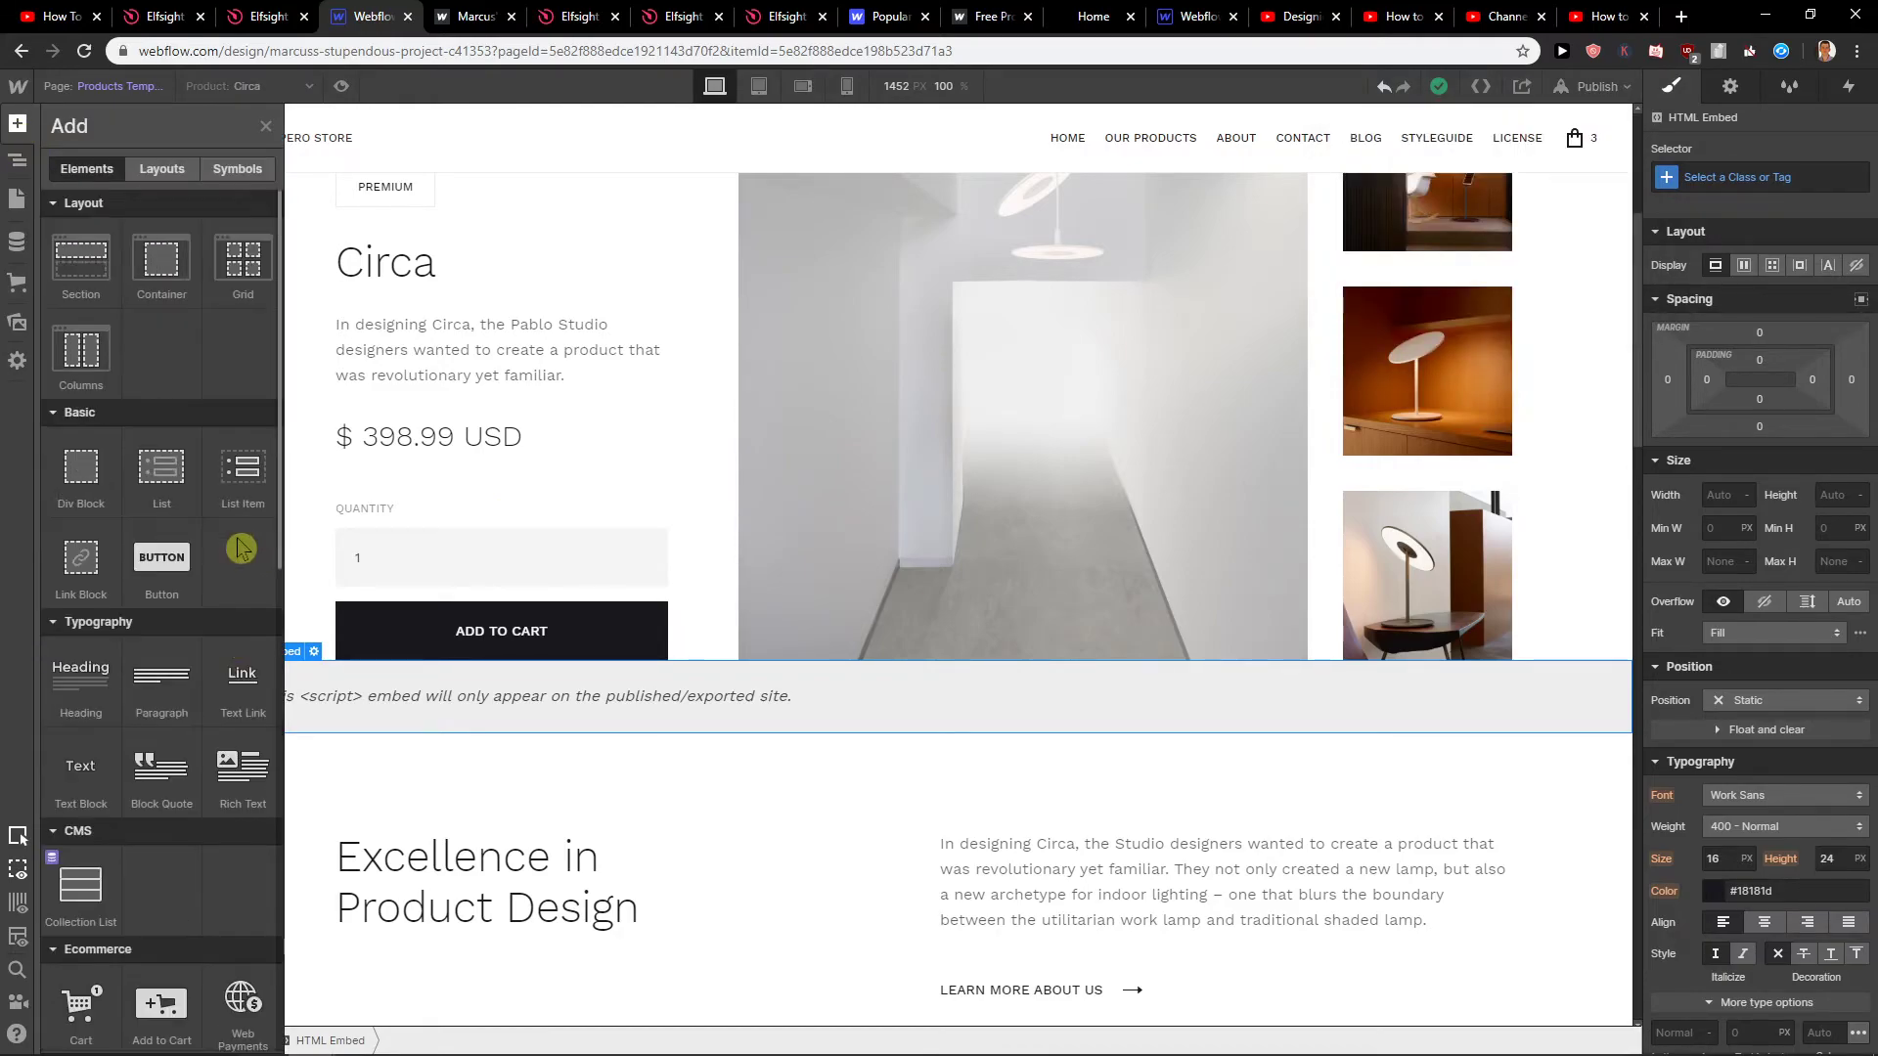
{"action": "left_click_drag", "start_coordinate": [62, 469], "coordinate": [181, 597]}
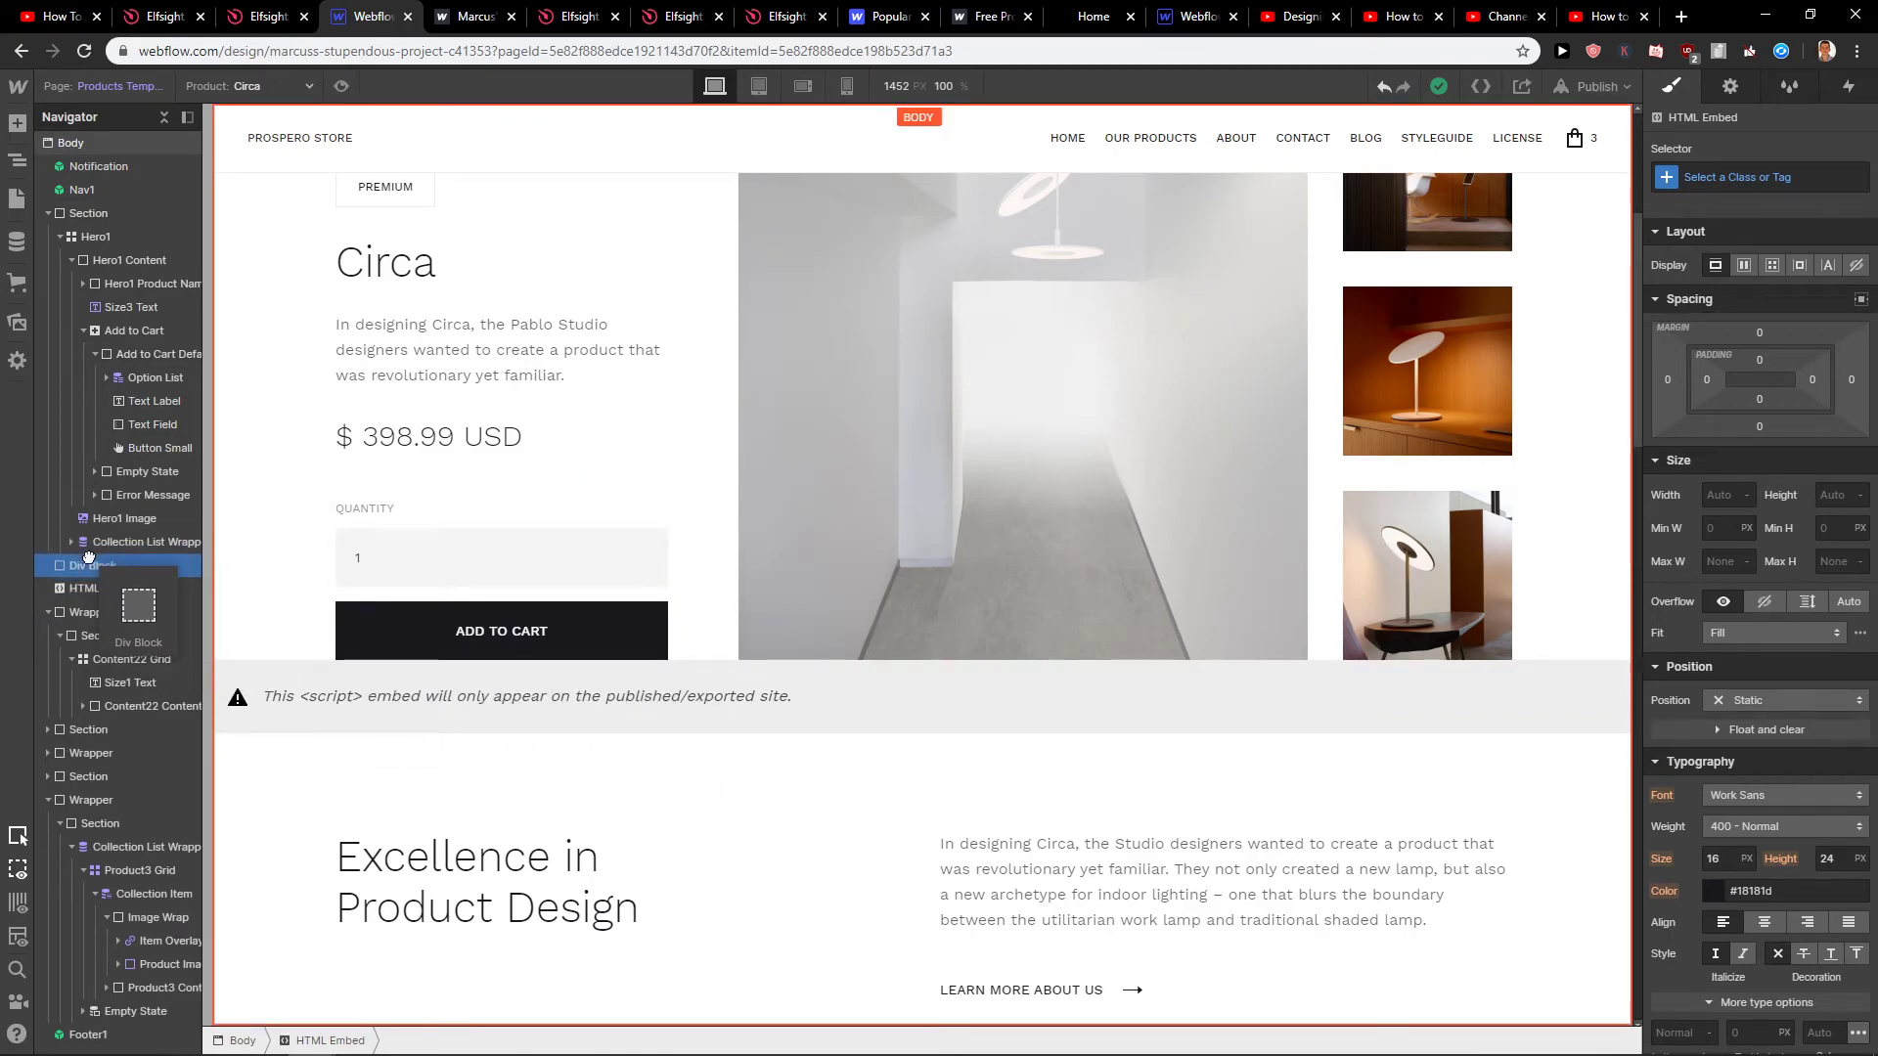
{"action": "left_click_drag", "start_coordinate": [180, 598], "coordinate": [88, 565]}
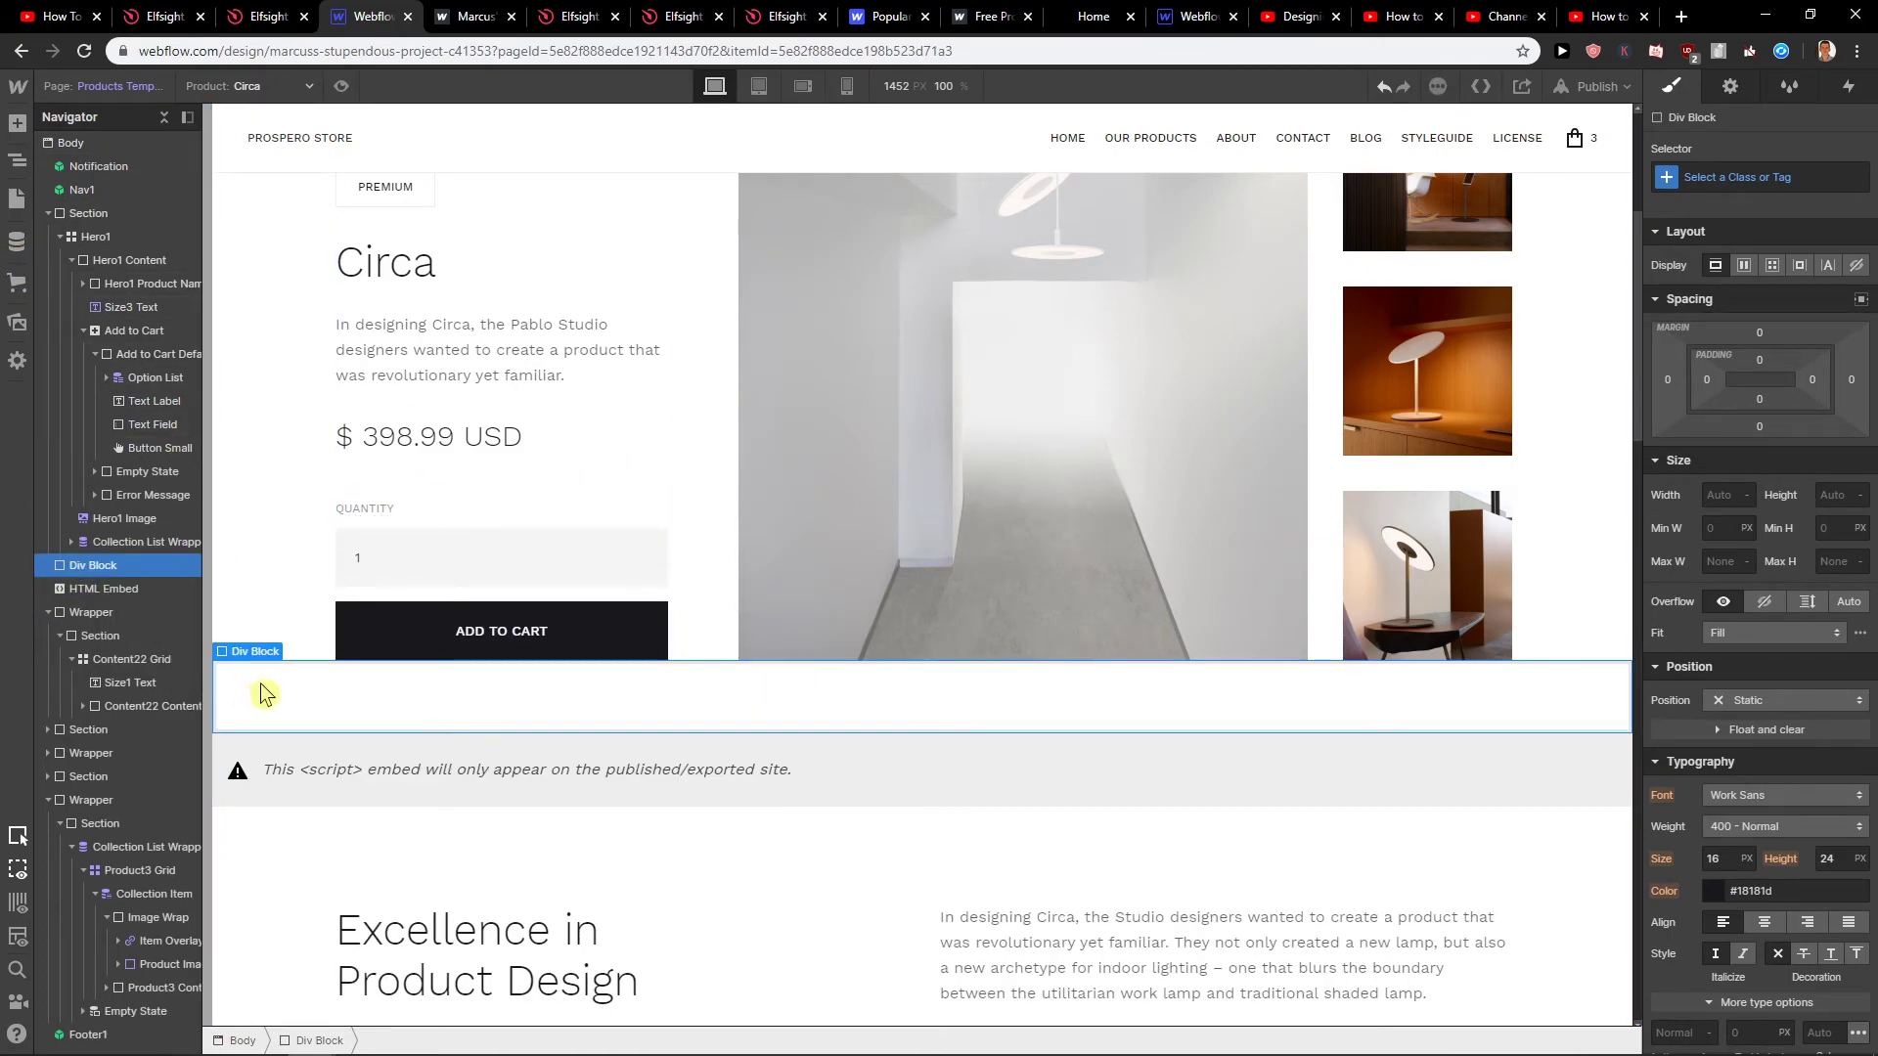
{"action": "key", "text": "Delete"}
Drop a Container in to hold the HTML Embed and adjust the embed's padding
{"action": "left_click", "coordinate": [19, 124]}
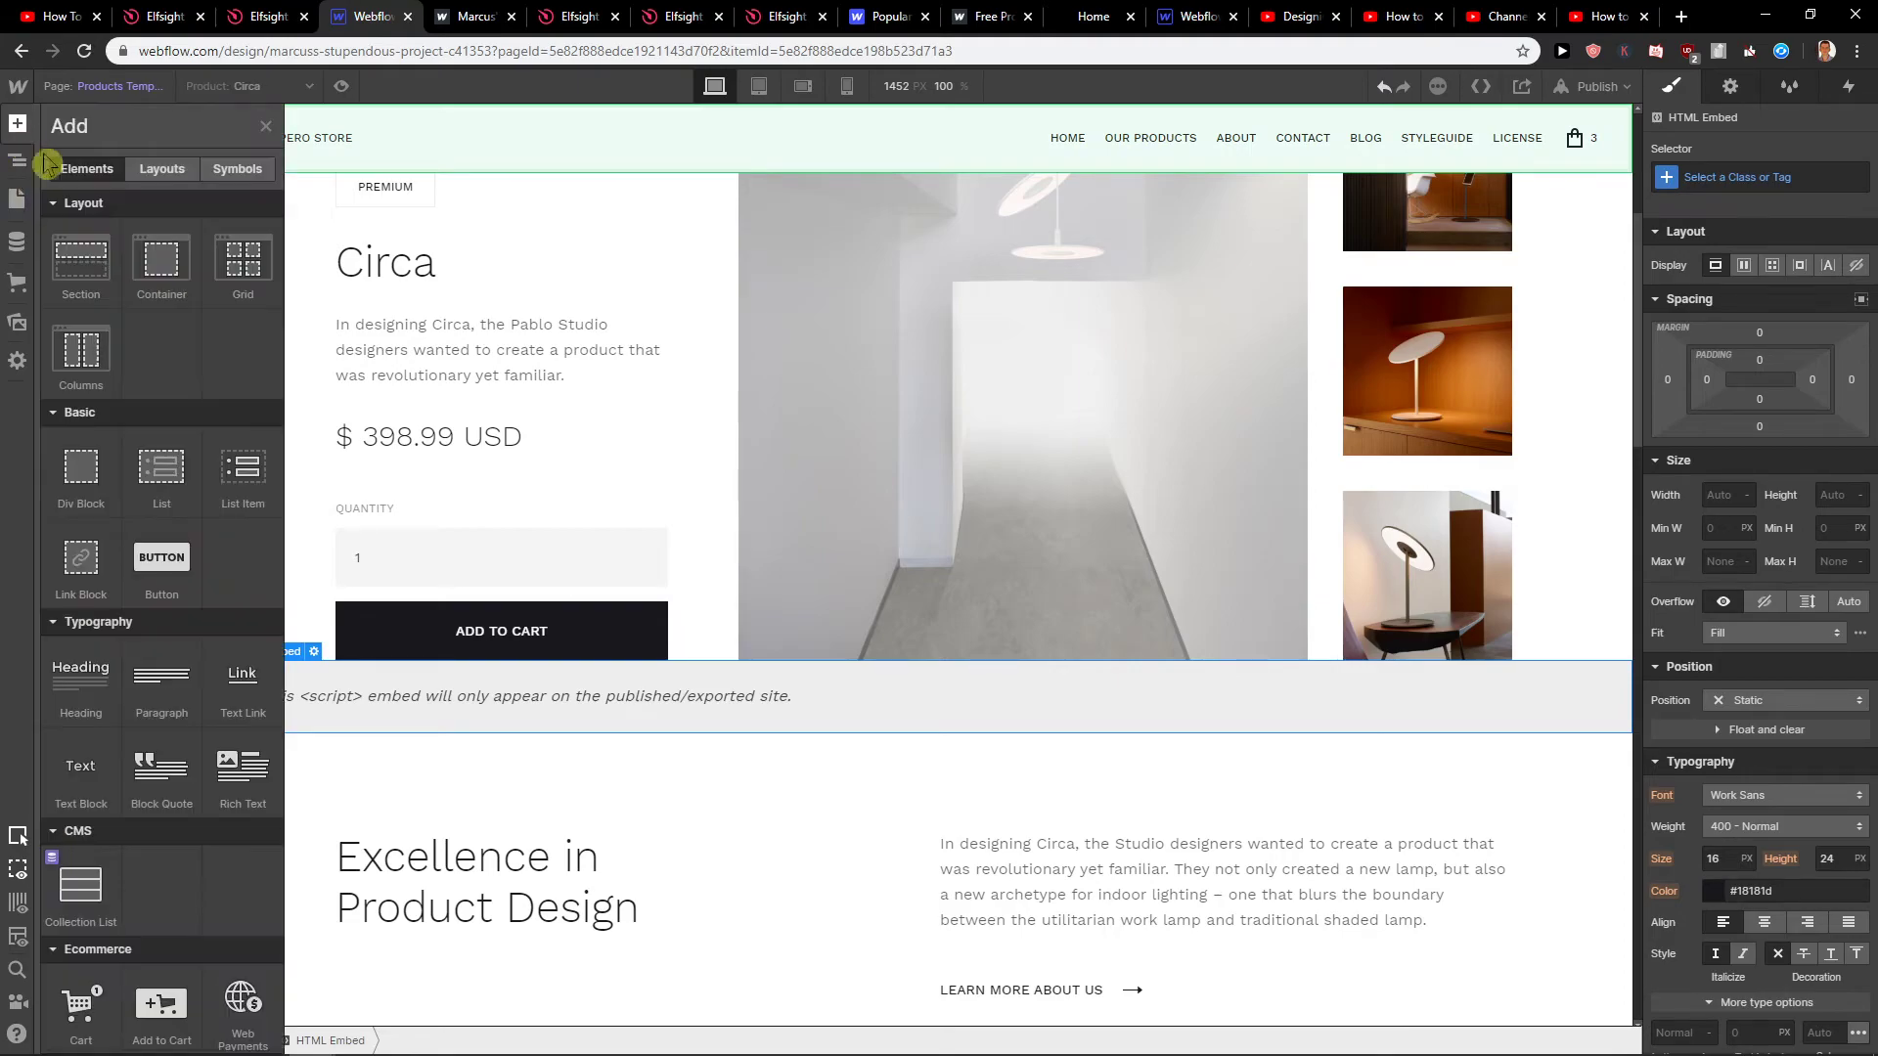
{"action": "mouse_move", "coordinate": [162, 263]}
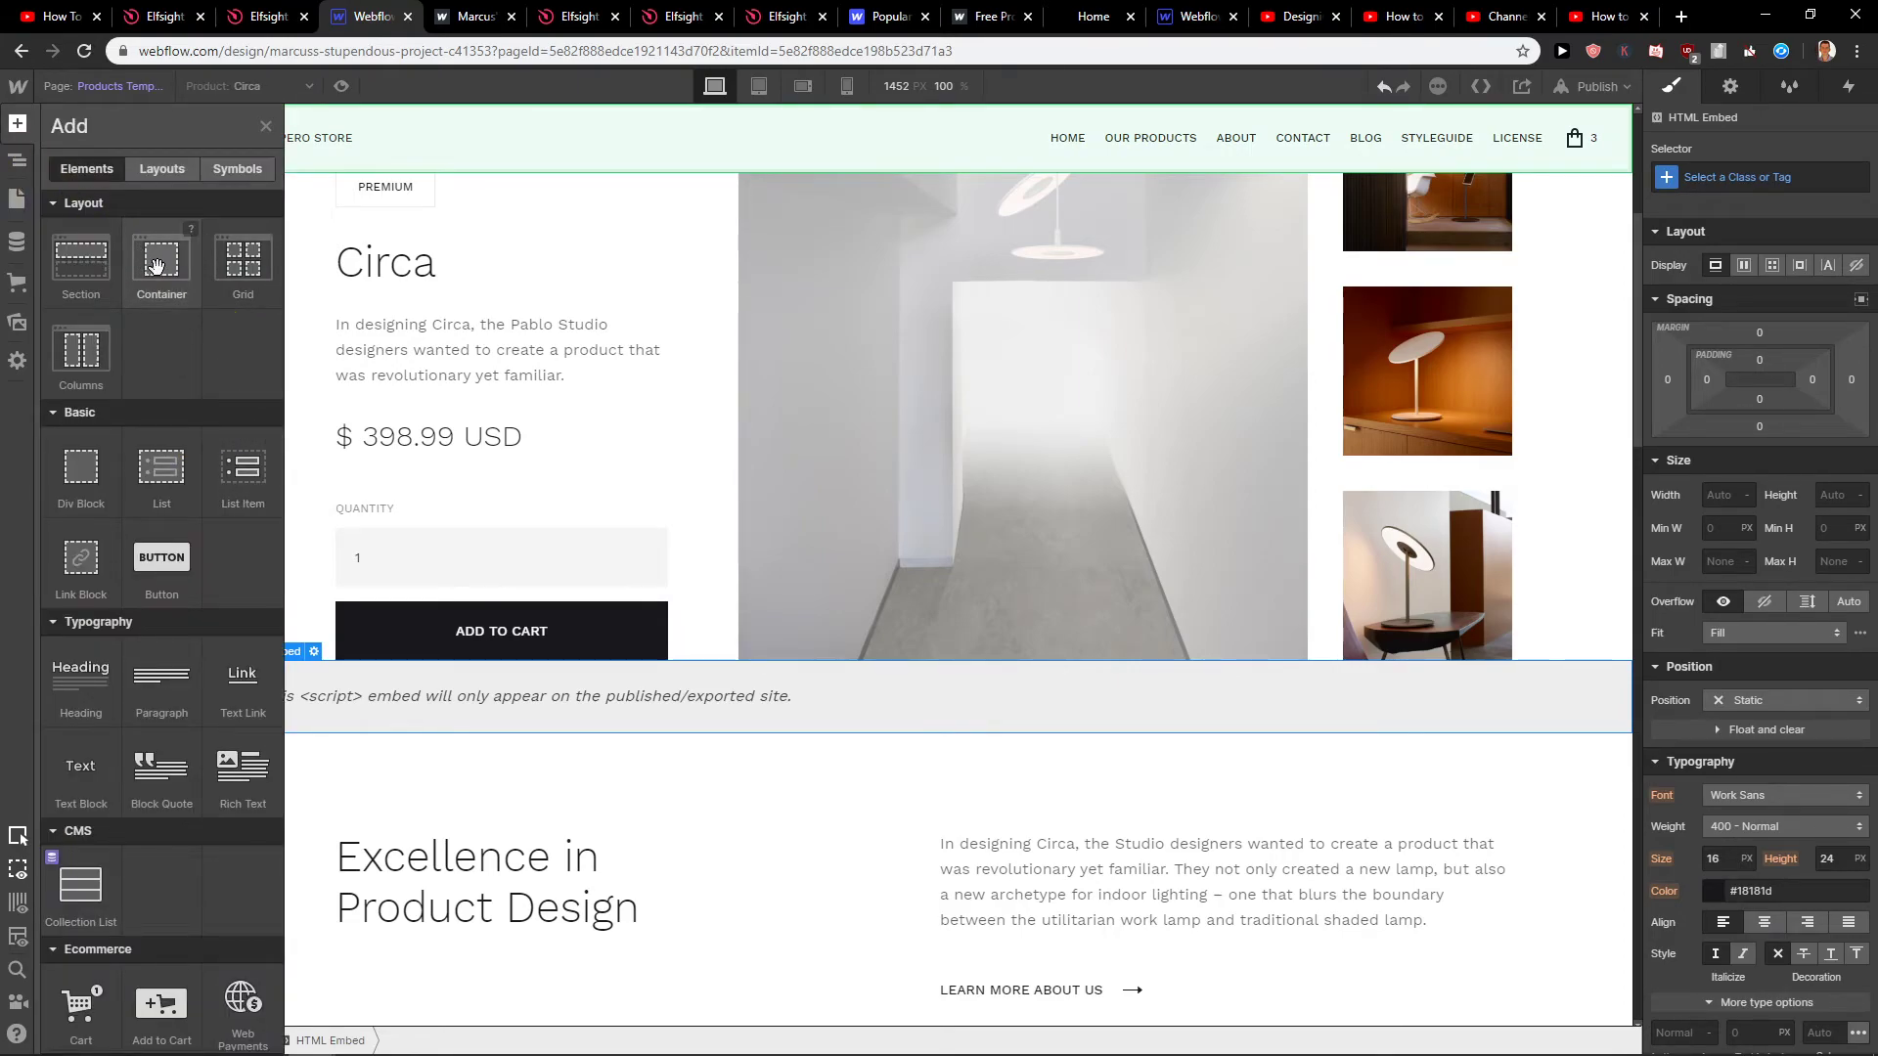
{"action": "left_click_drag", "start_coordinate": [156, 267], "coordinate": [585, 715]}
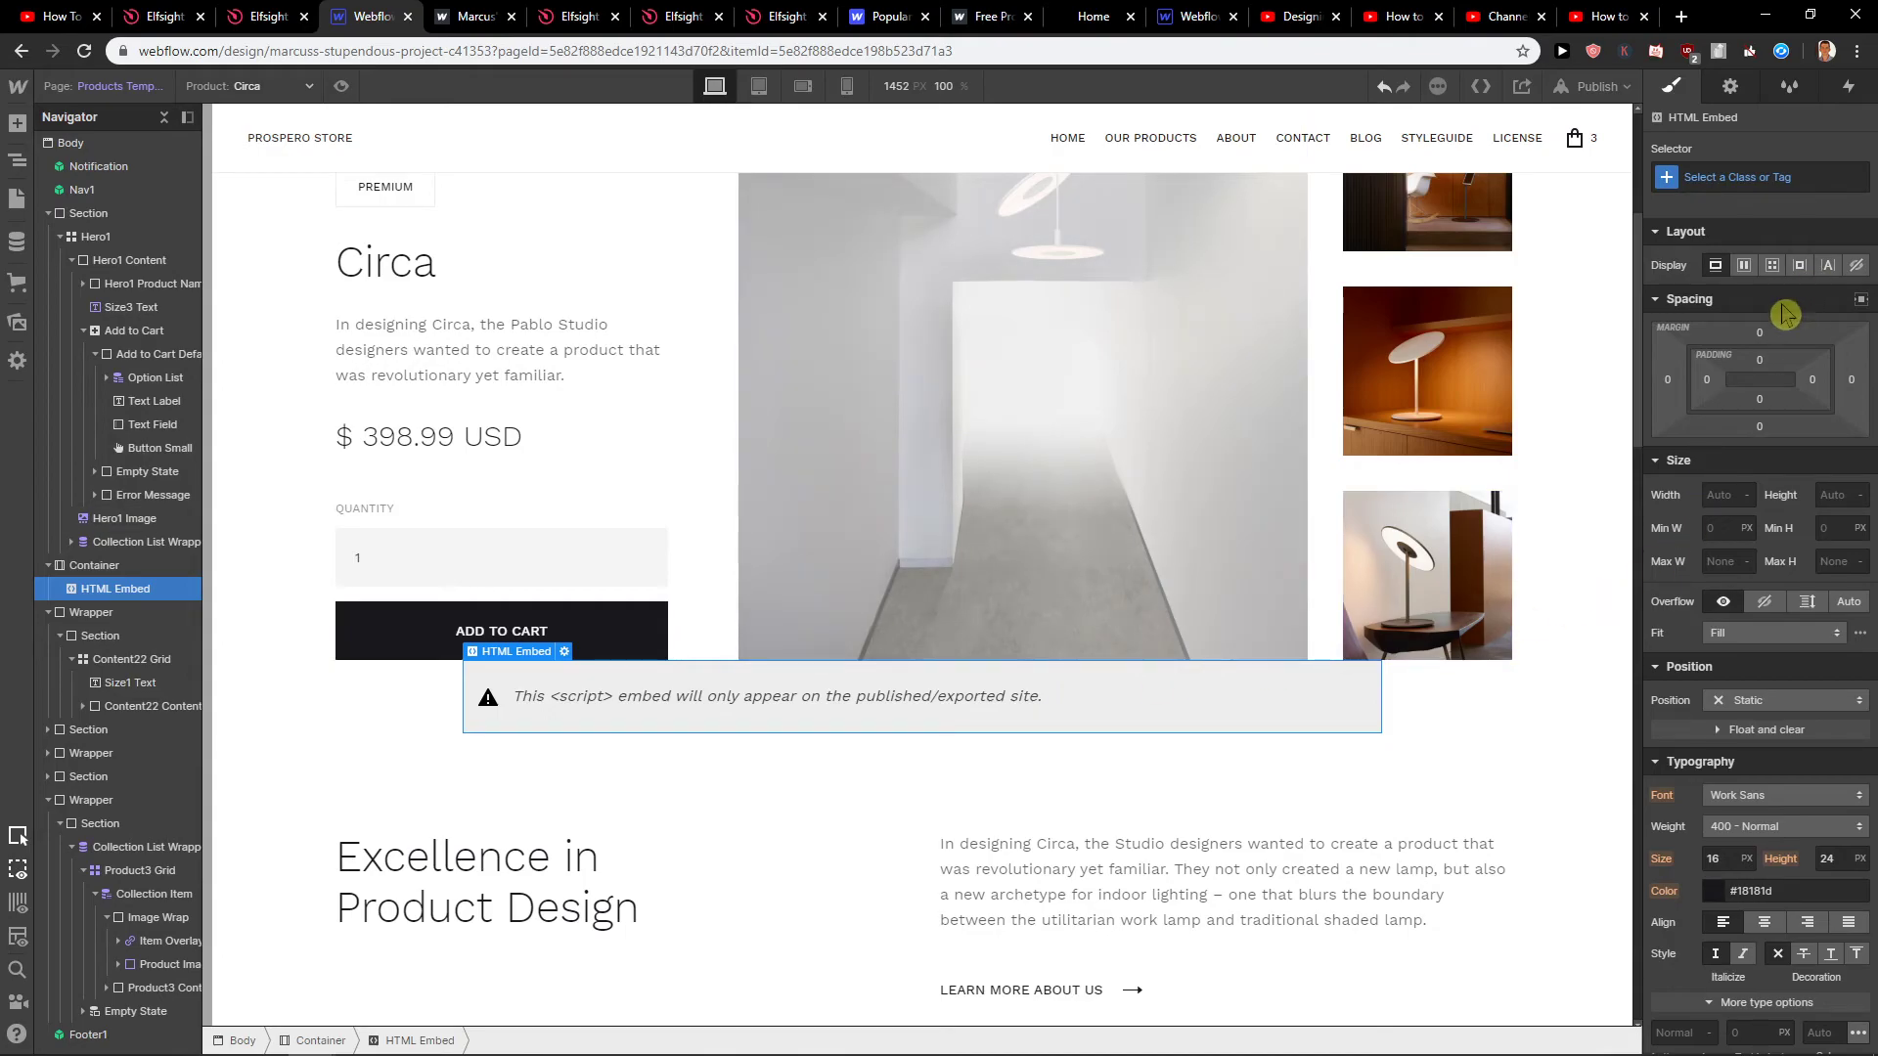
{"action": "left_click_drag", "start_coordinate": [1707, 386], "coordinate": [1701, 378]}
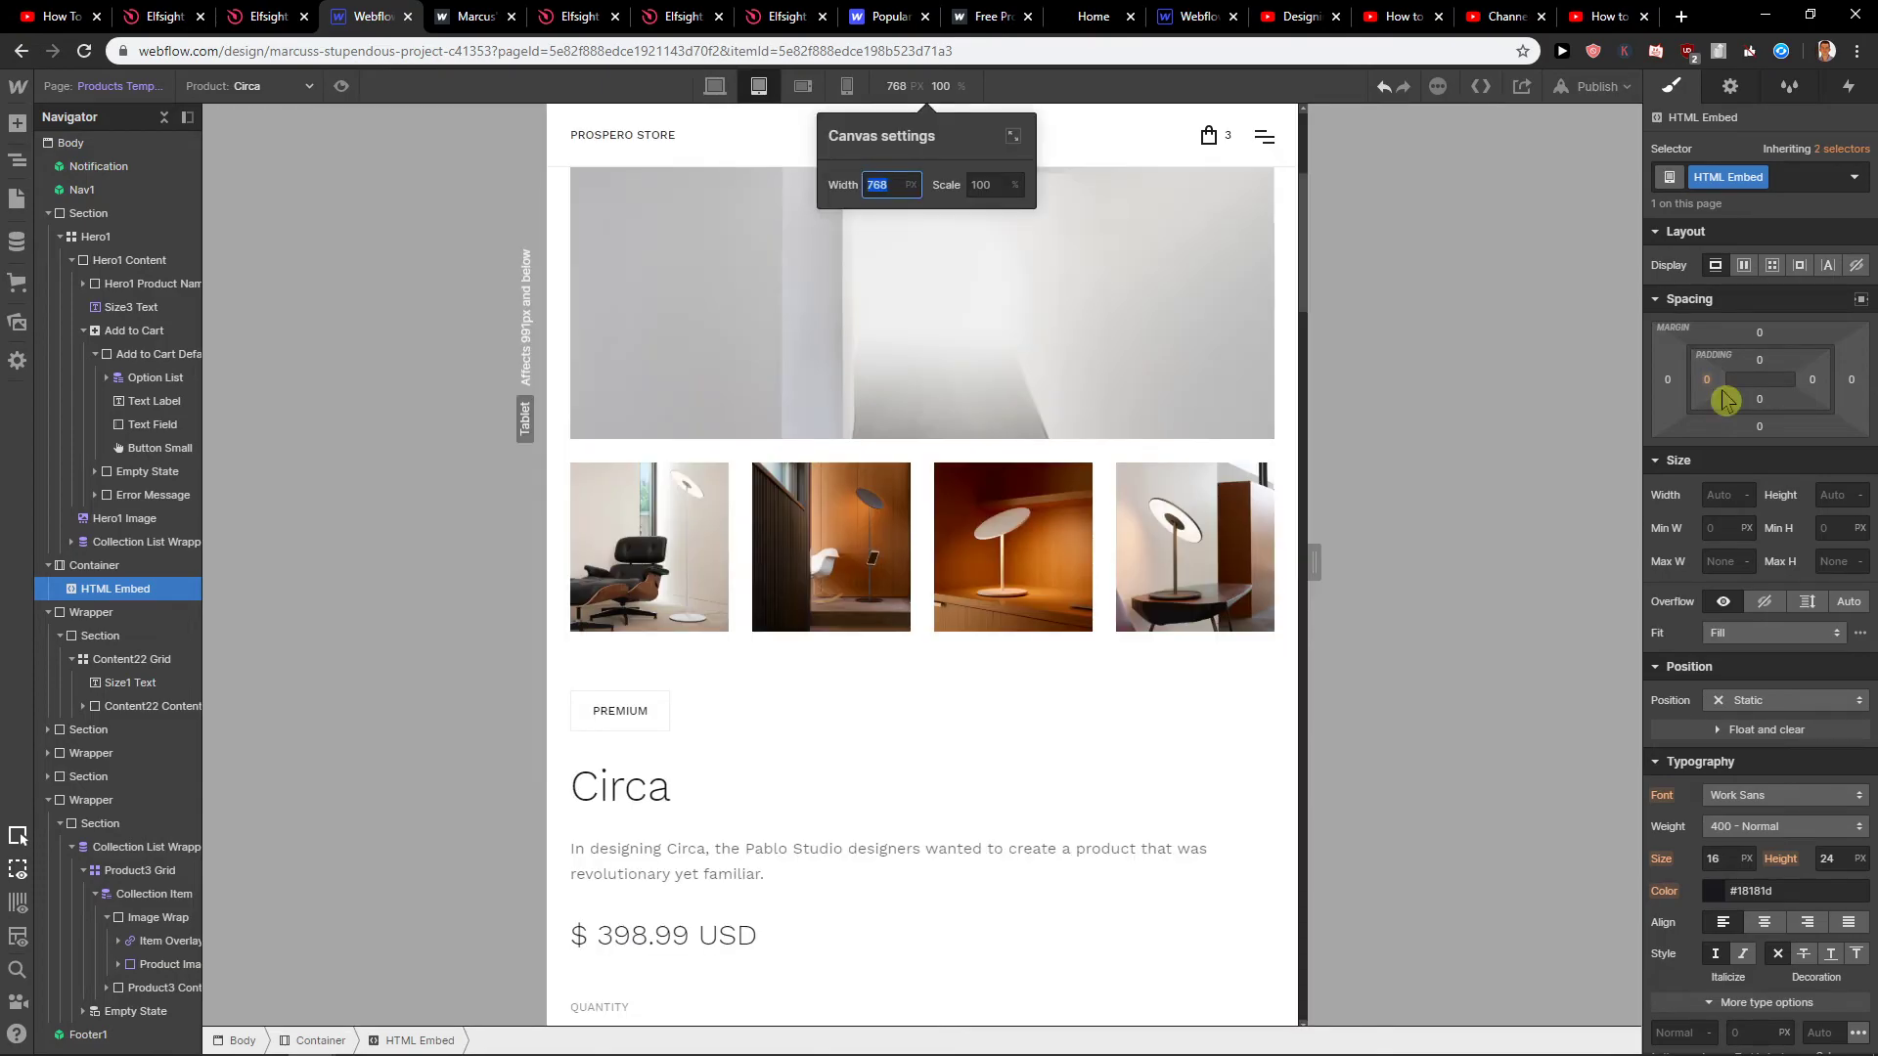
{"action": "left_click", "coordinate": [1387, 92]}
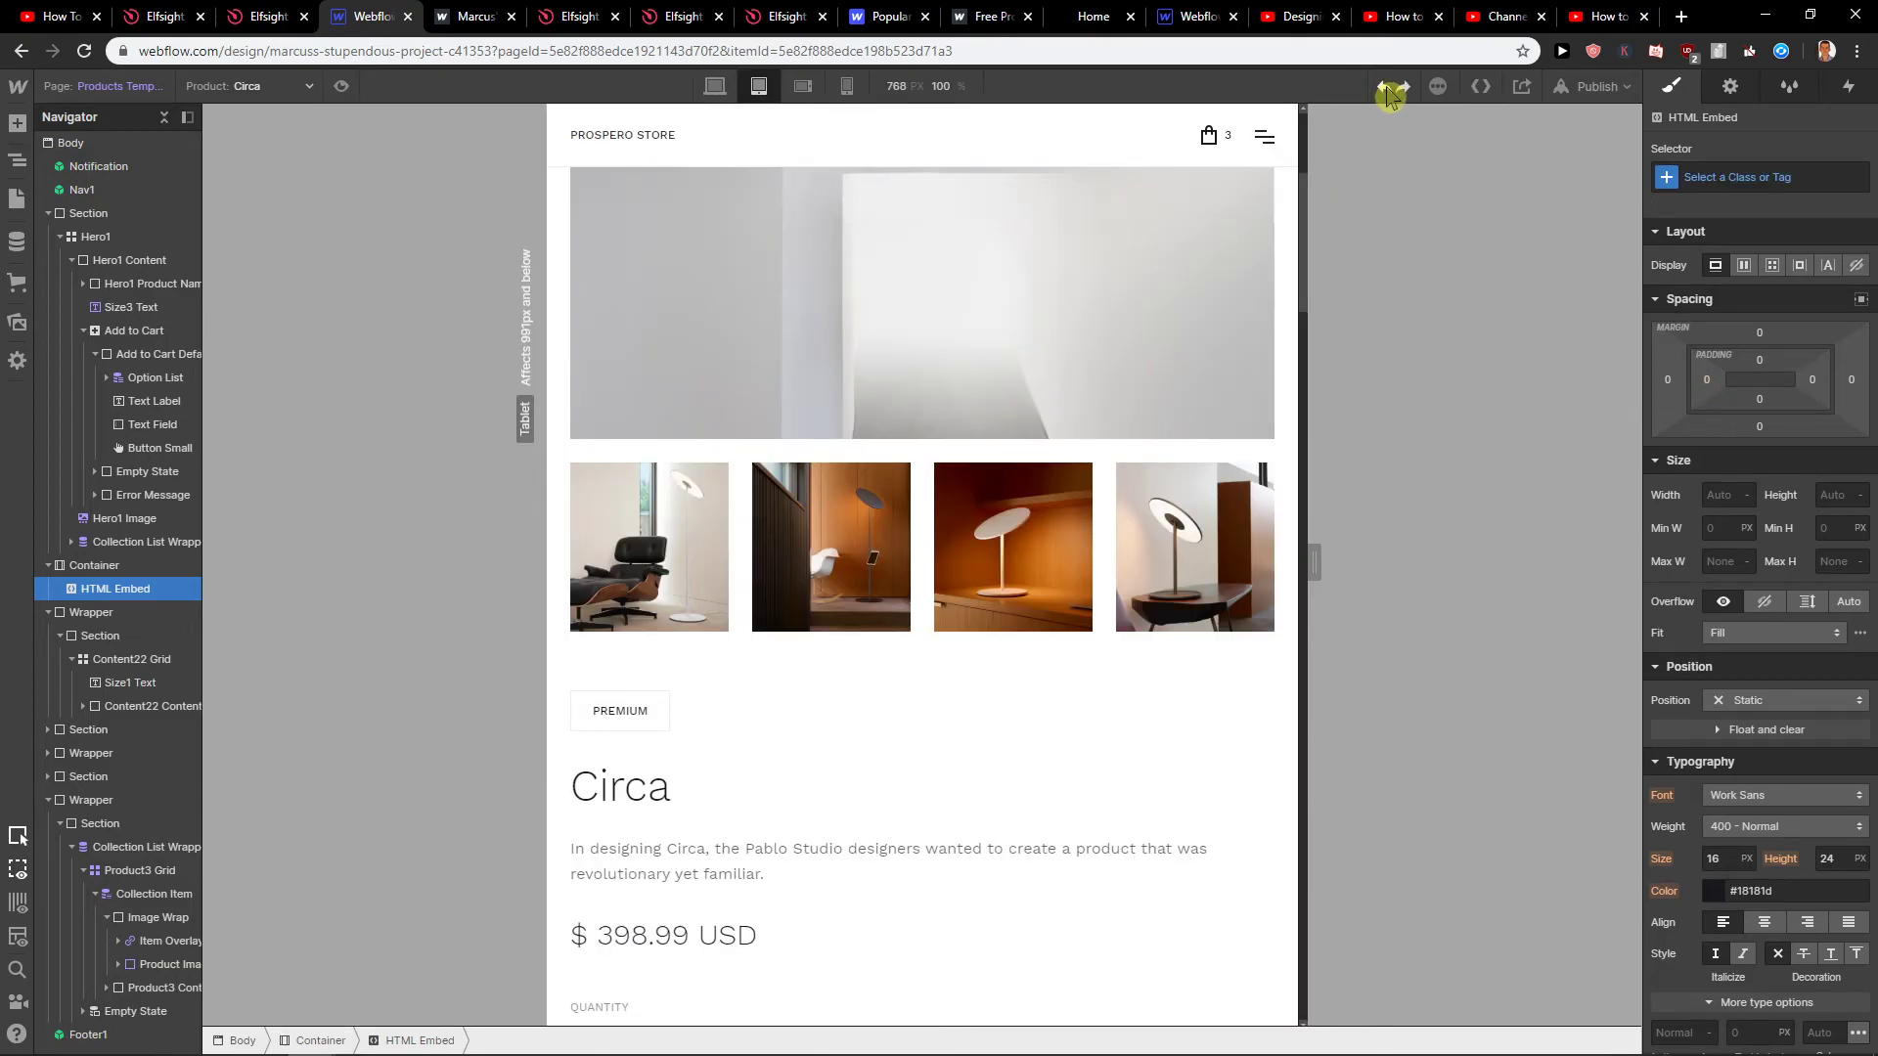
{"action": "left_click", "coordinate": [1387, 91]}
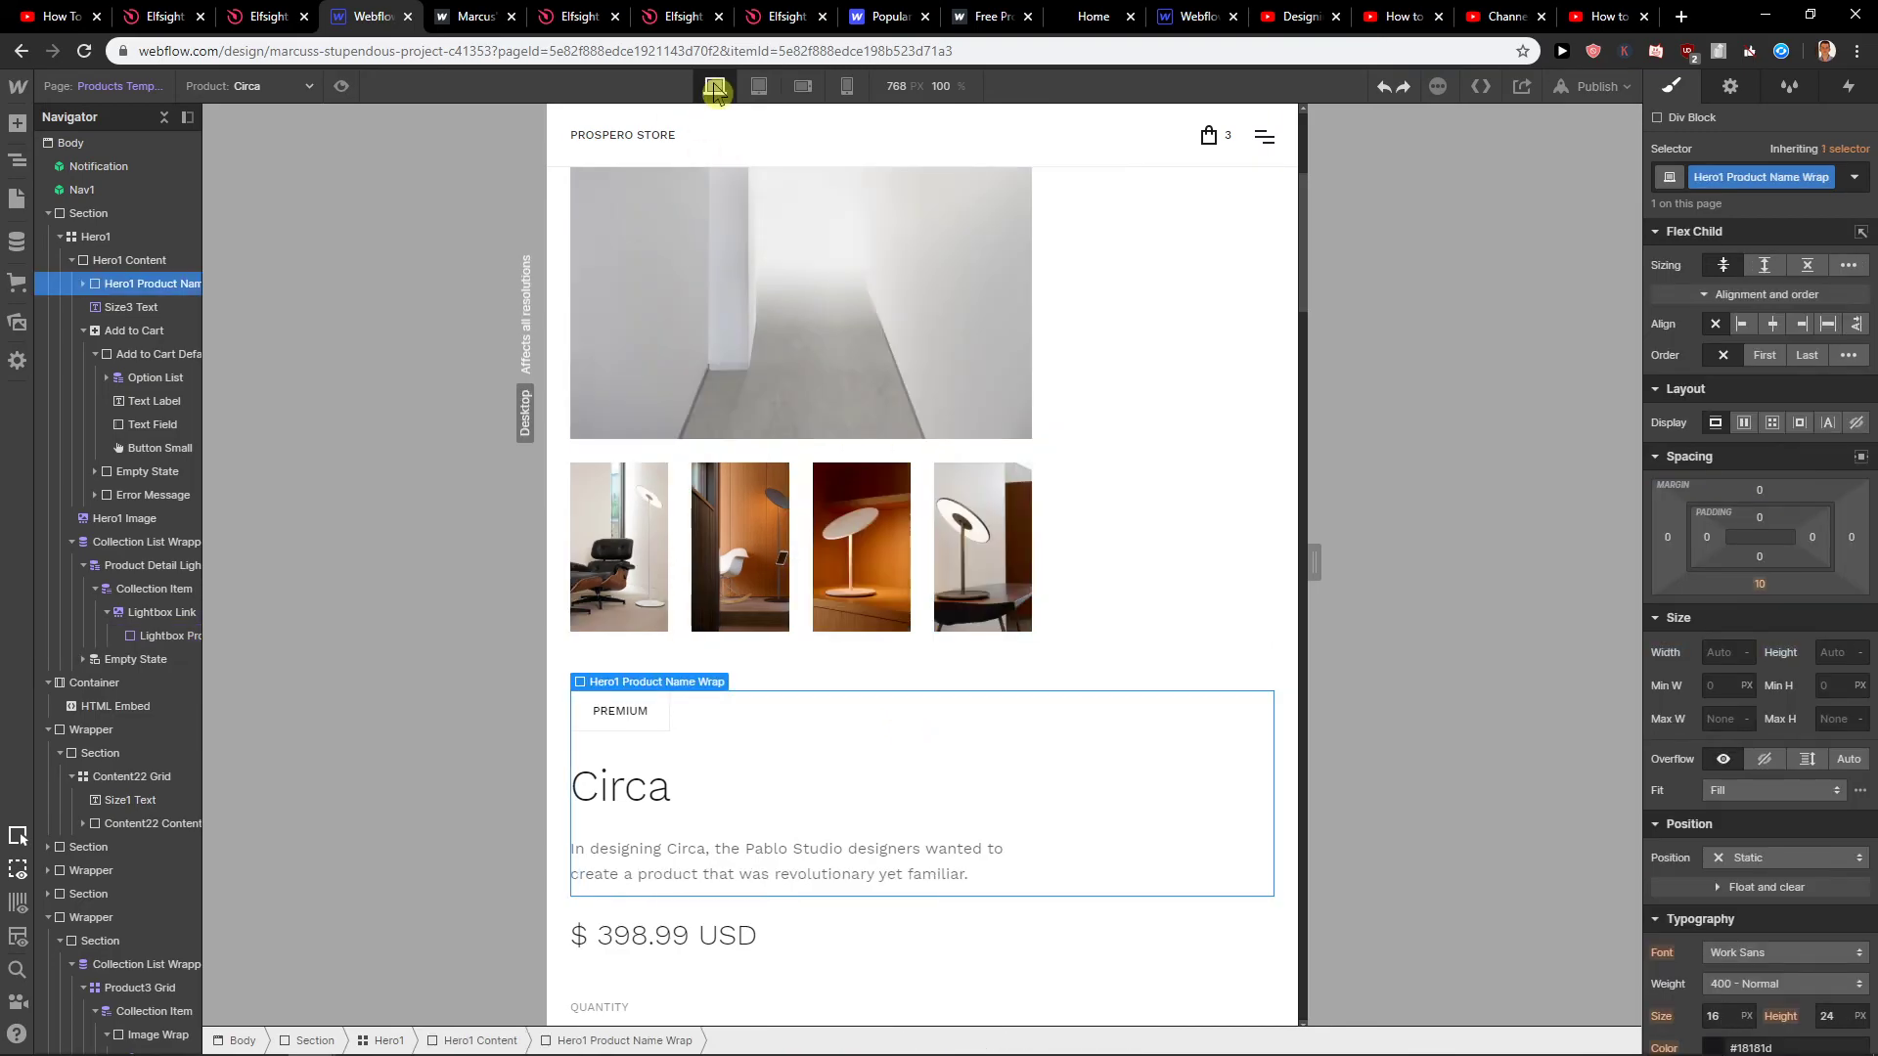
{"action": "left_click", "coordinate": [714, 85]}
{"action": "left_click", "coordinate": [745, 730]}
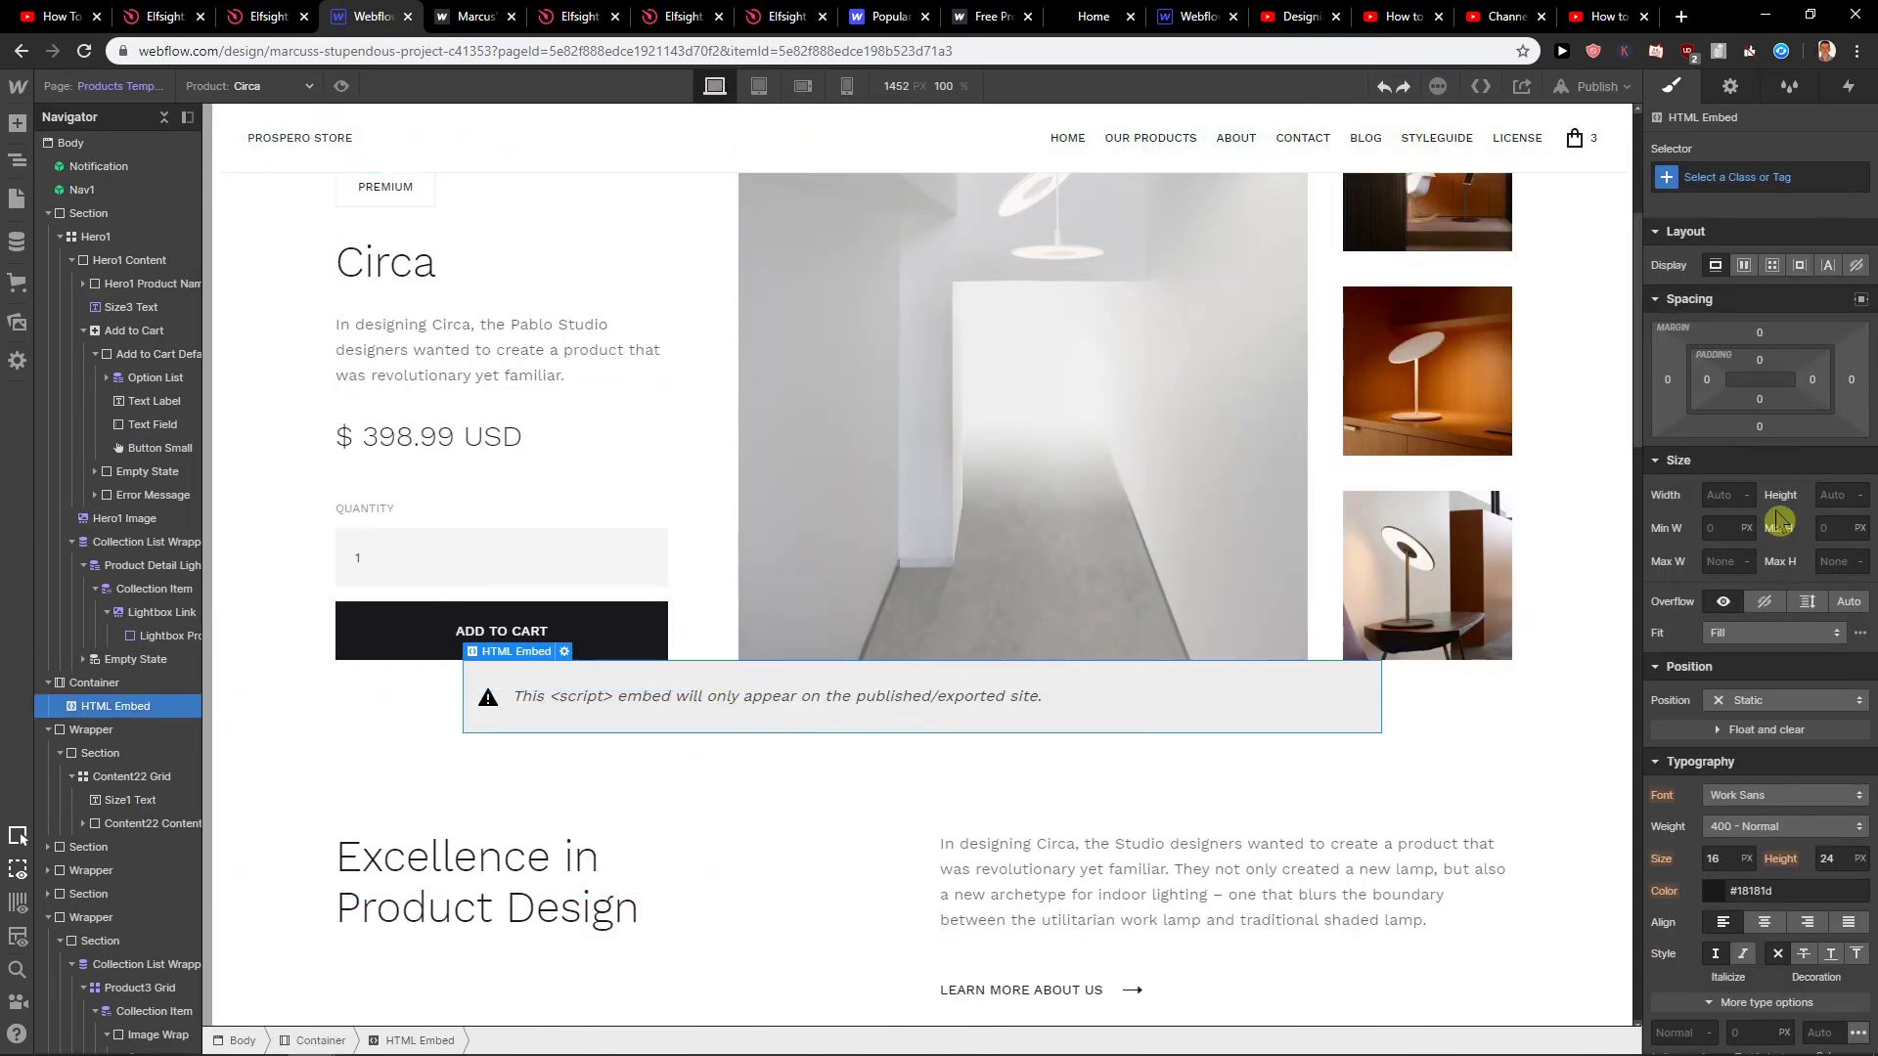
{"action": "left_click", "coordinate": [1744, 266]}
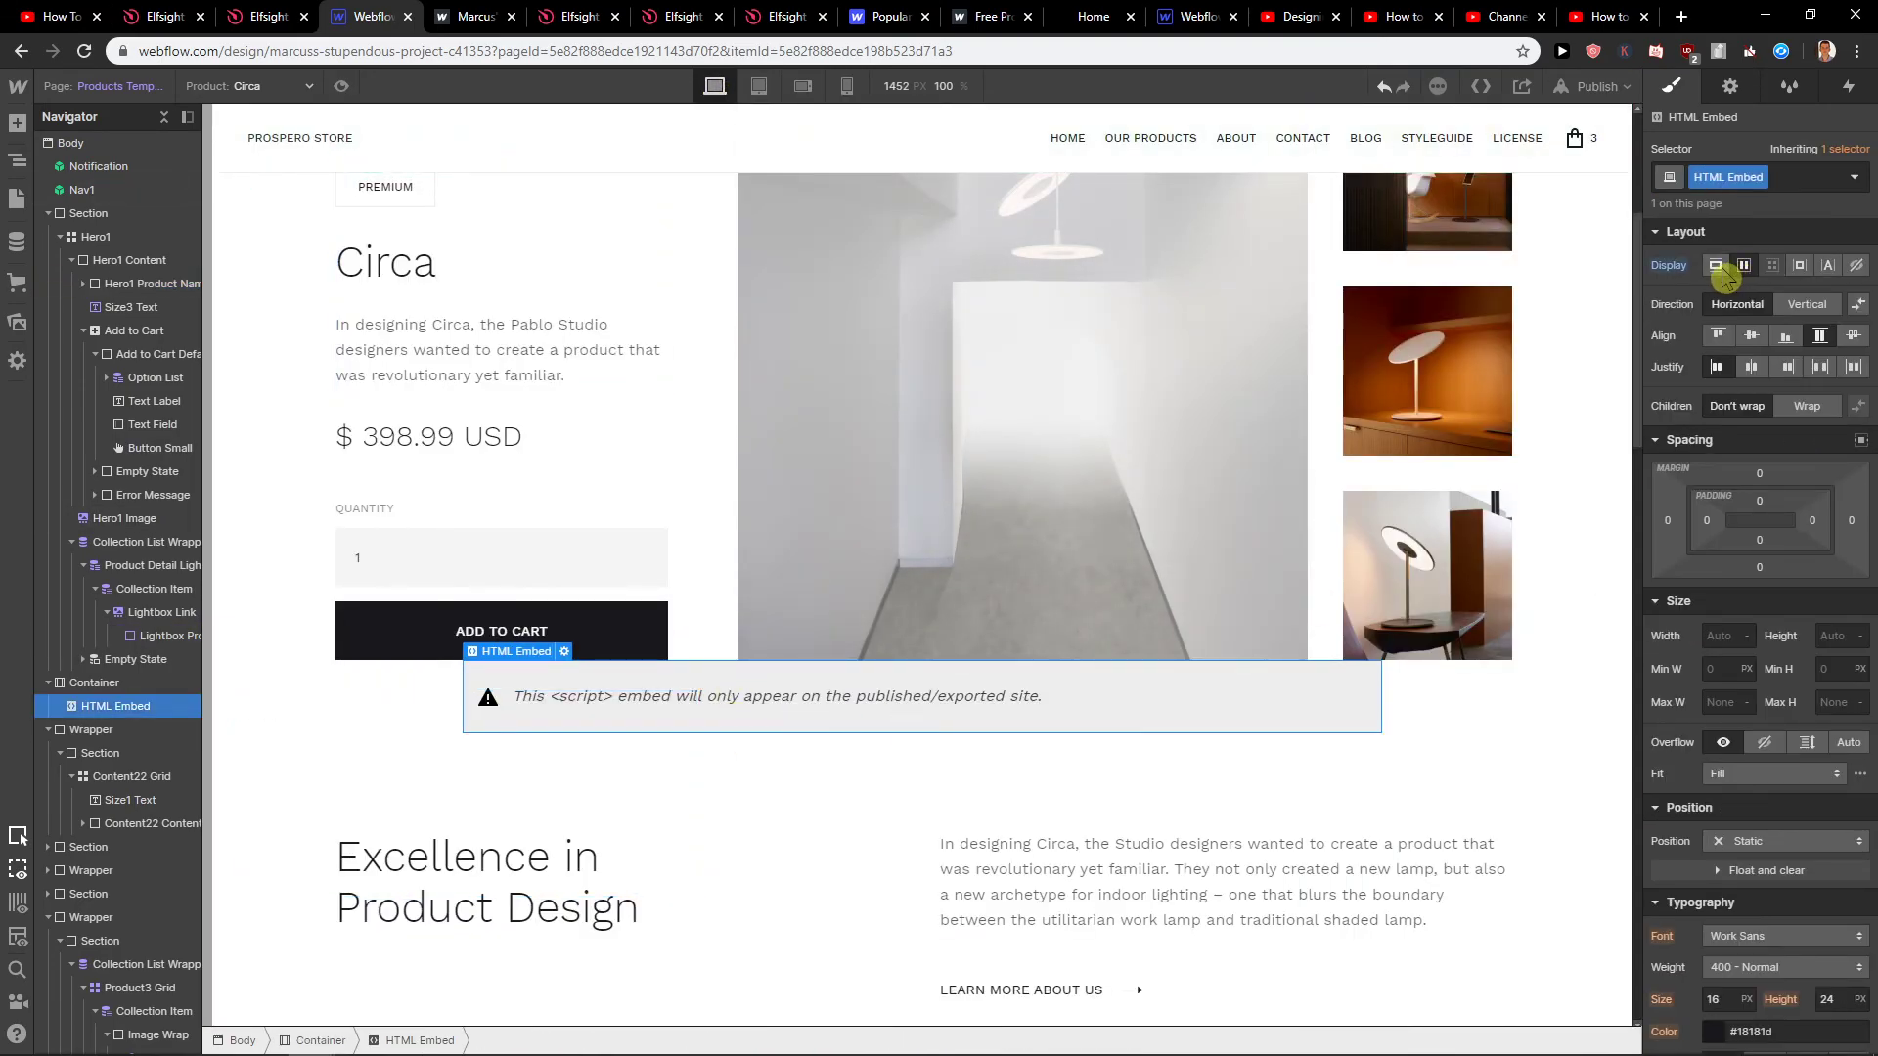
{"action": "left_click", "coordinate": [1715, 265]}
{"action": "left_click", "coordinate": [1715, 266]}
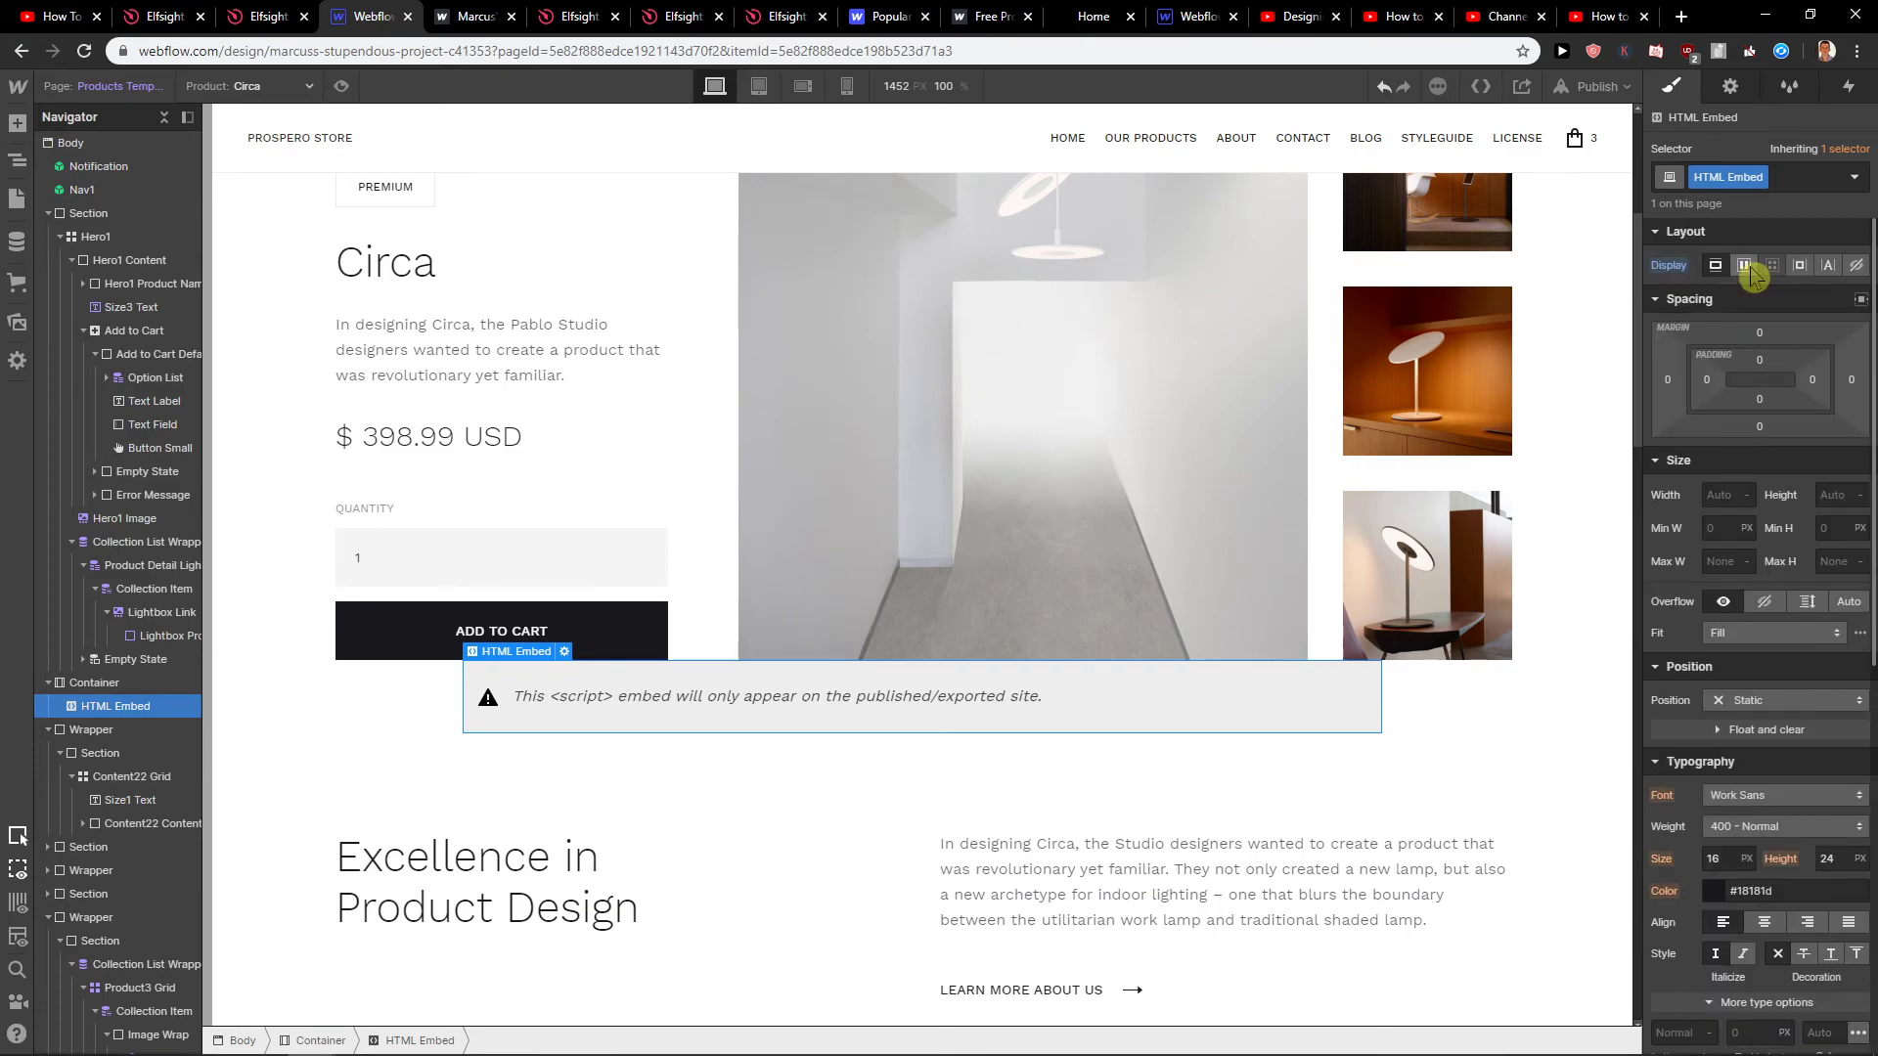
{"action": "left_click", "coordinate": [1744, 266]}
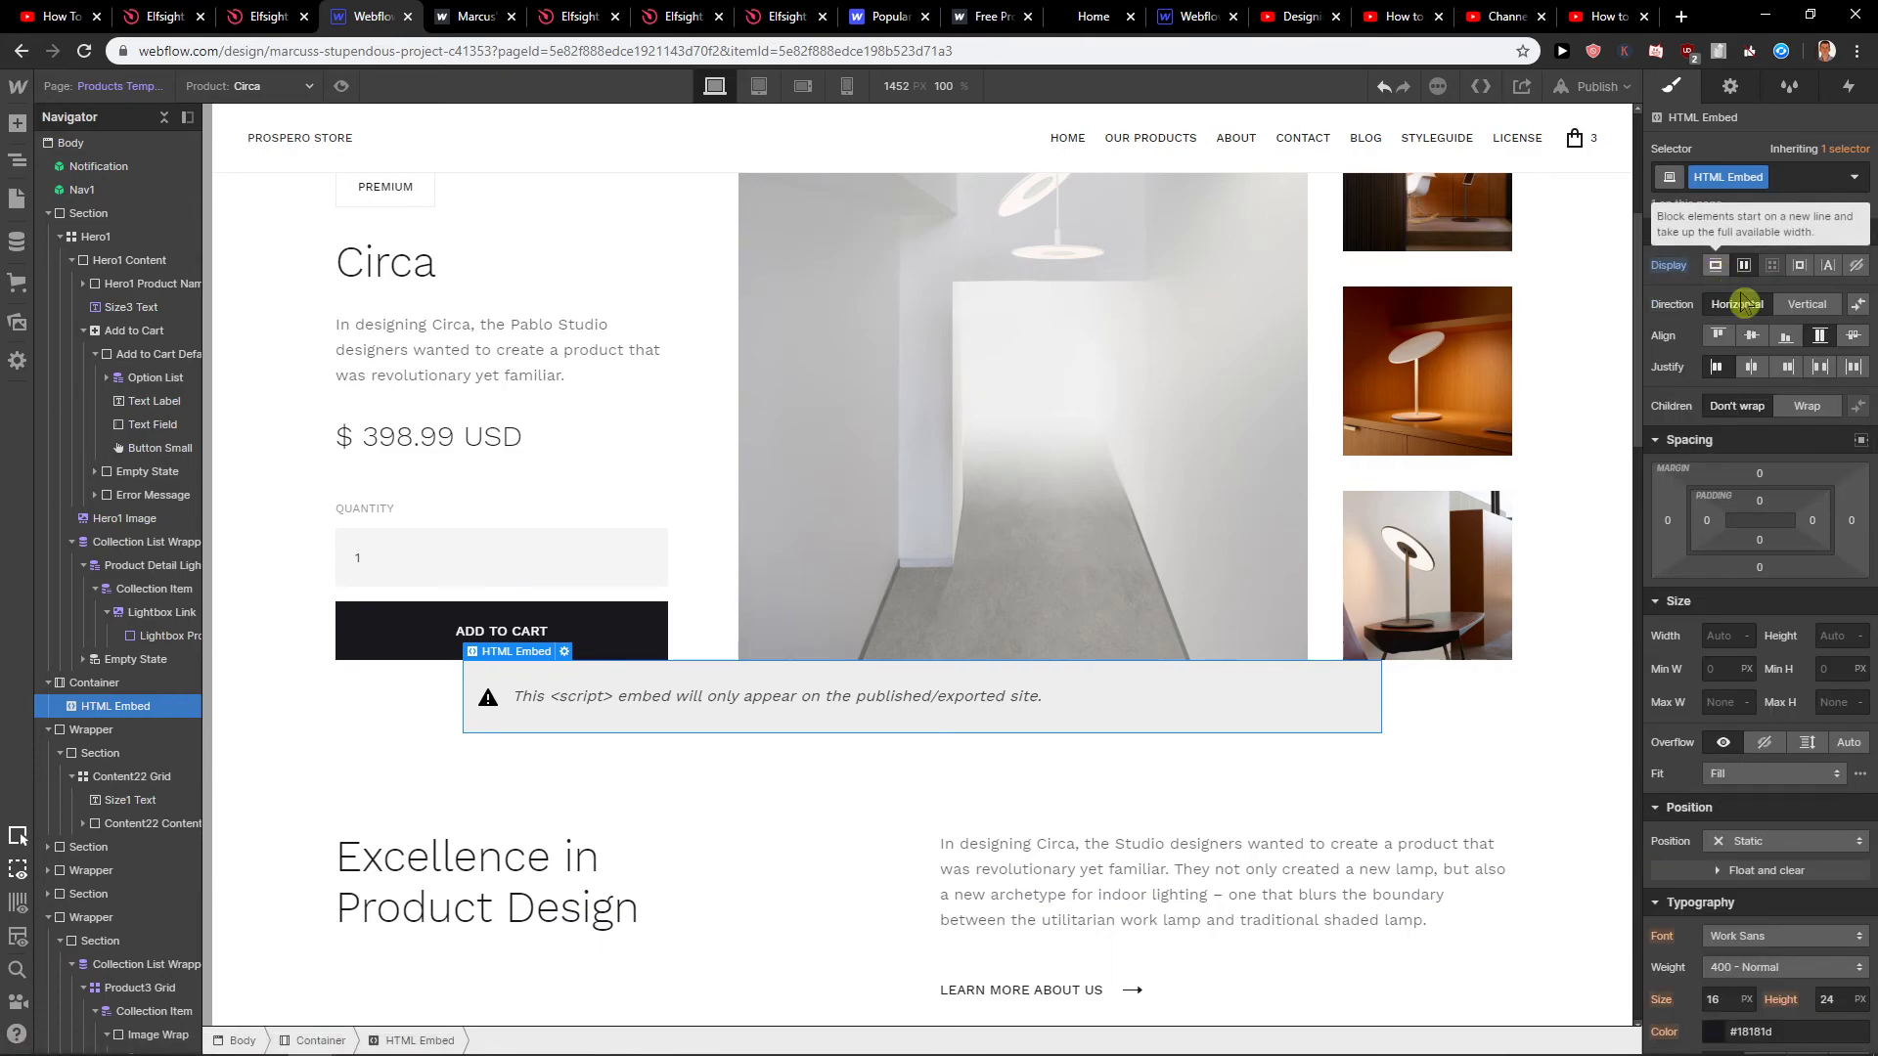
{"action": "left_click", "coordinate": [1787, 368]}
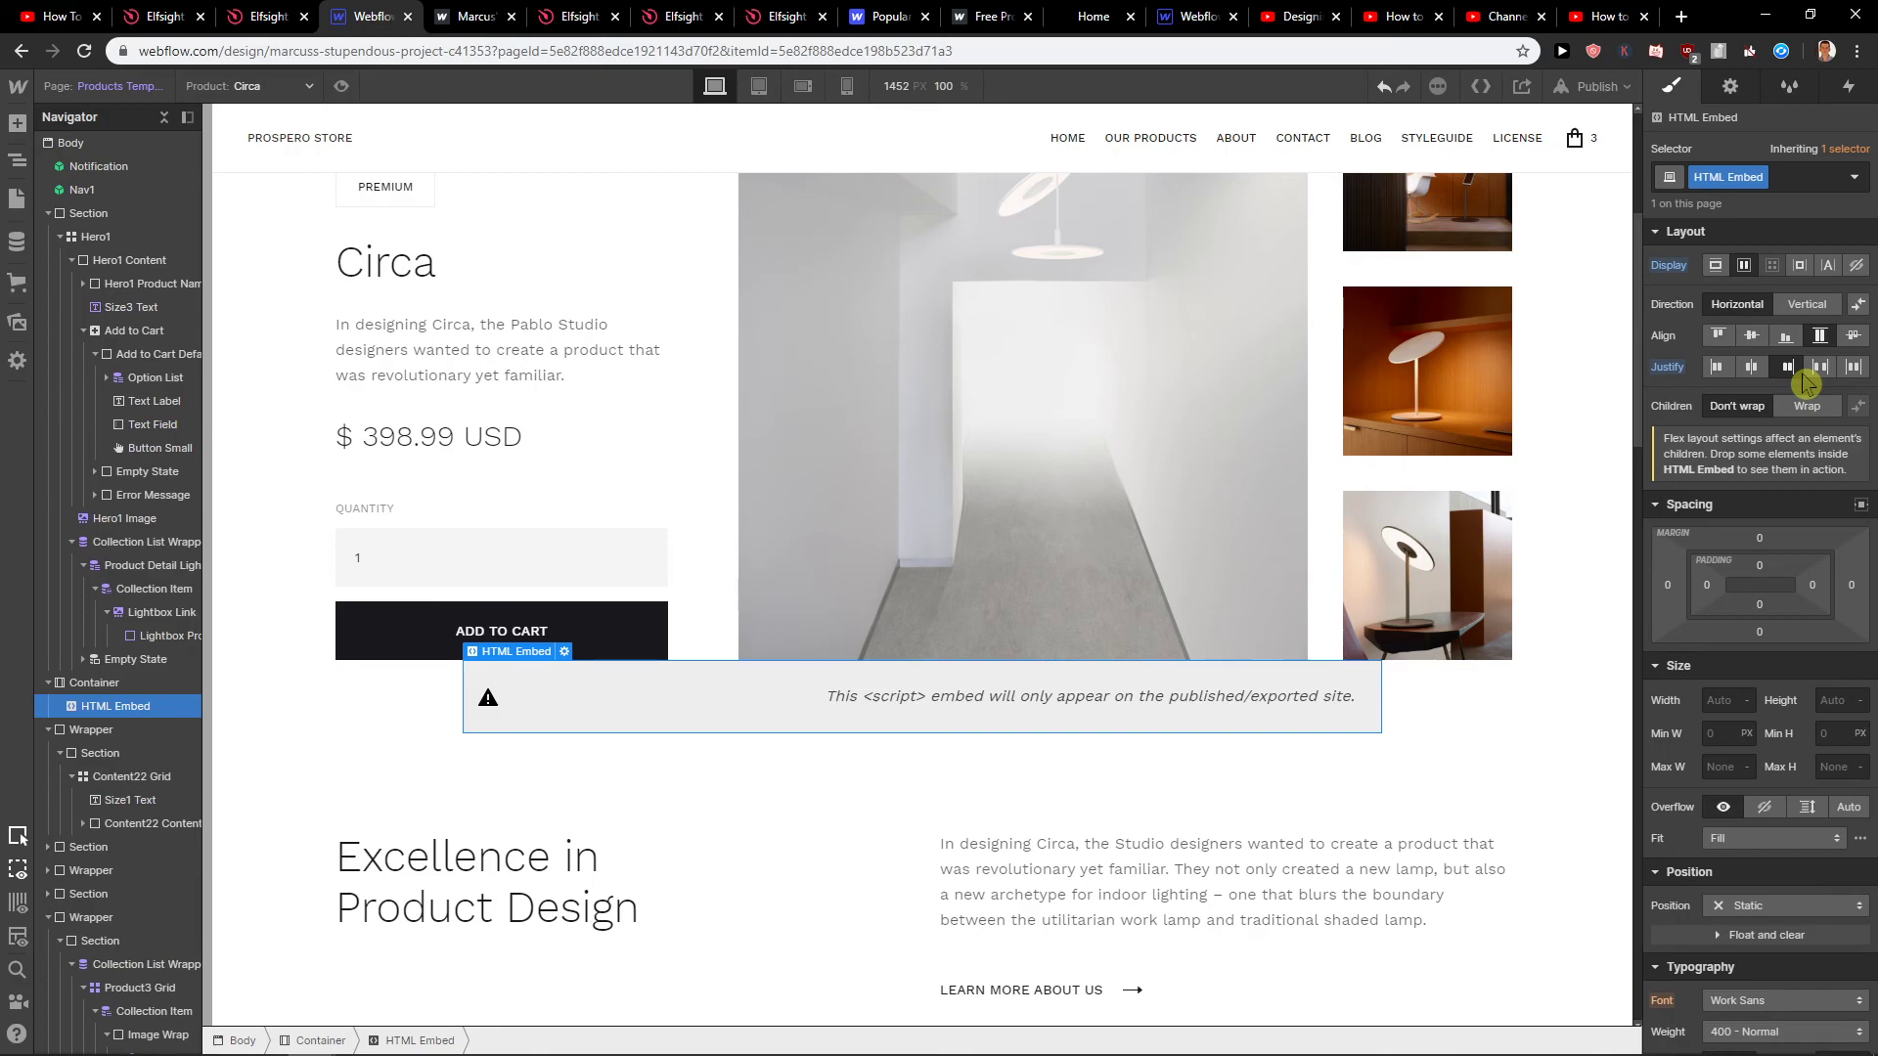
{"action": "left_click", "coordinate": [1817, 371]}
{"action": "left_click", "coordinate": [1753, 371]}
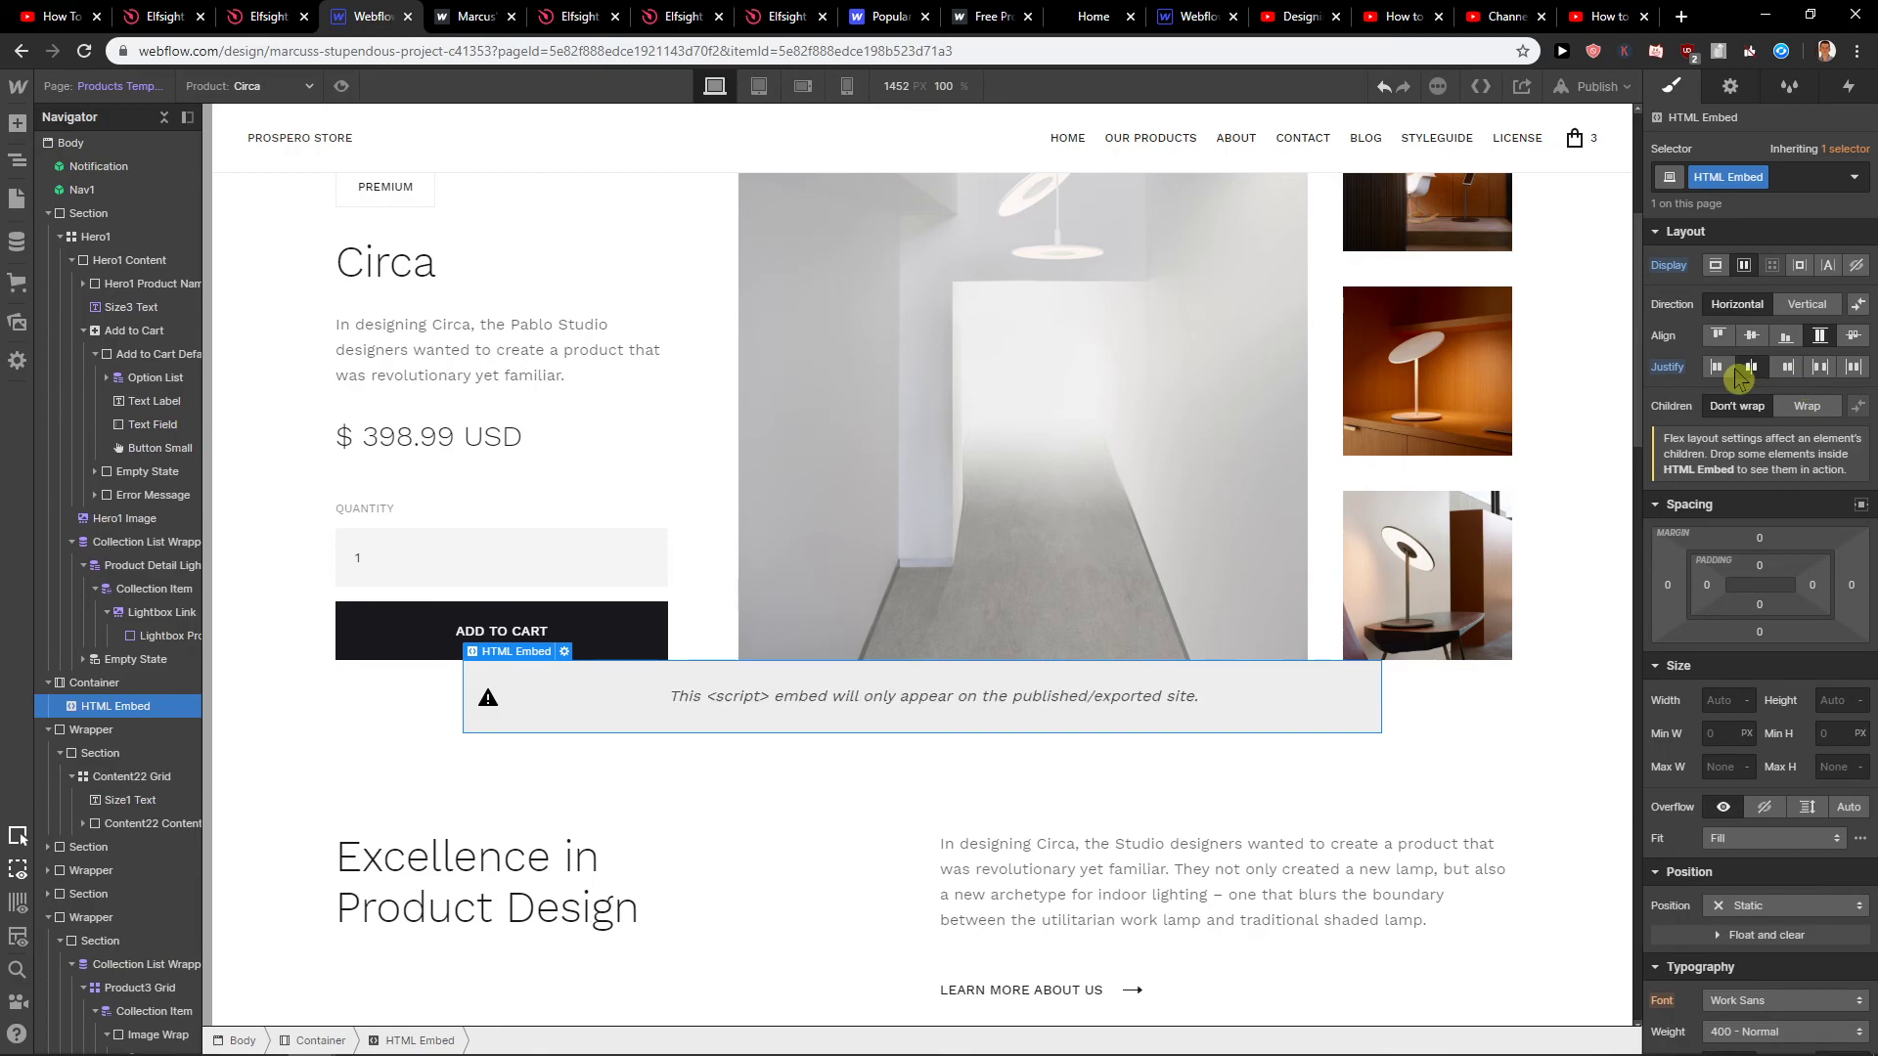
{"action": "left_click", "coordinate": [1788, 369]}
{"action": "left_click", "coordinate": [1852, 367]}
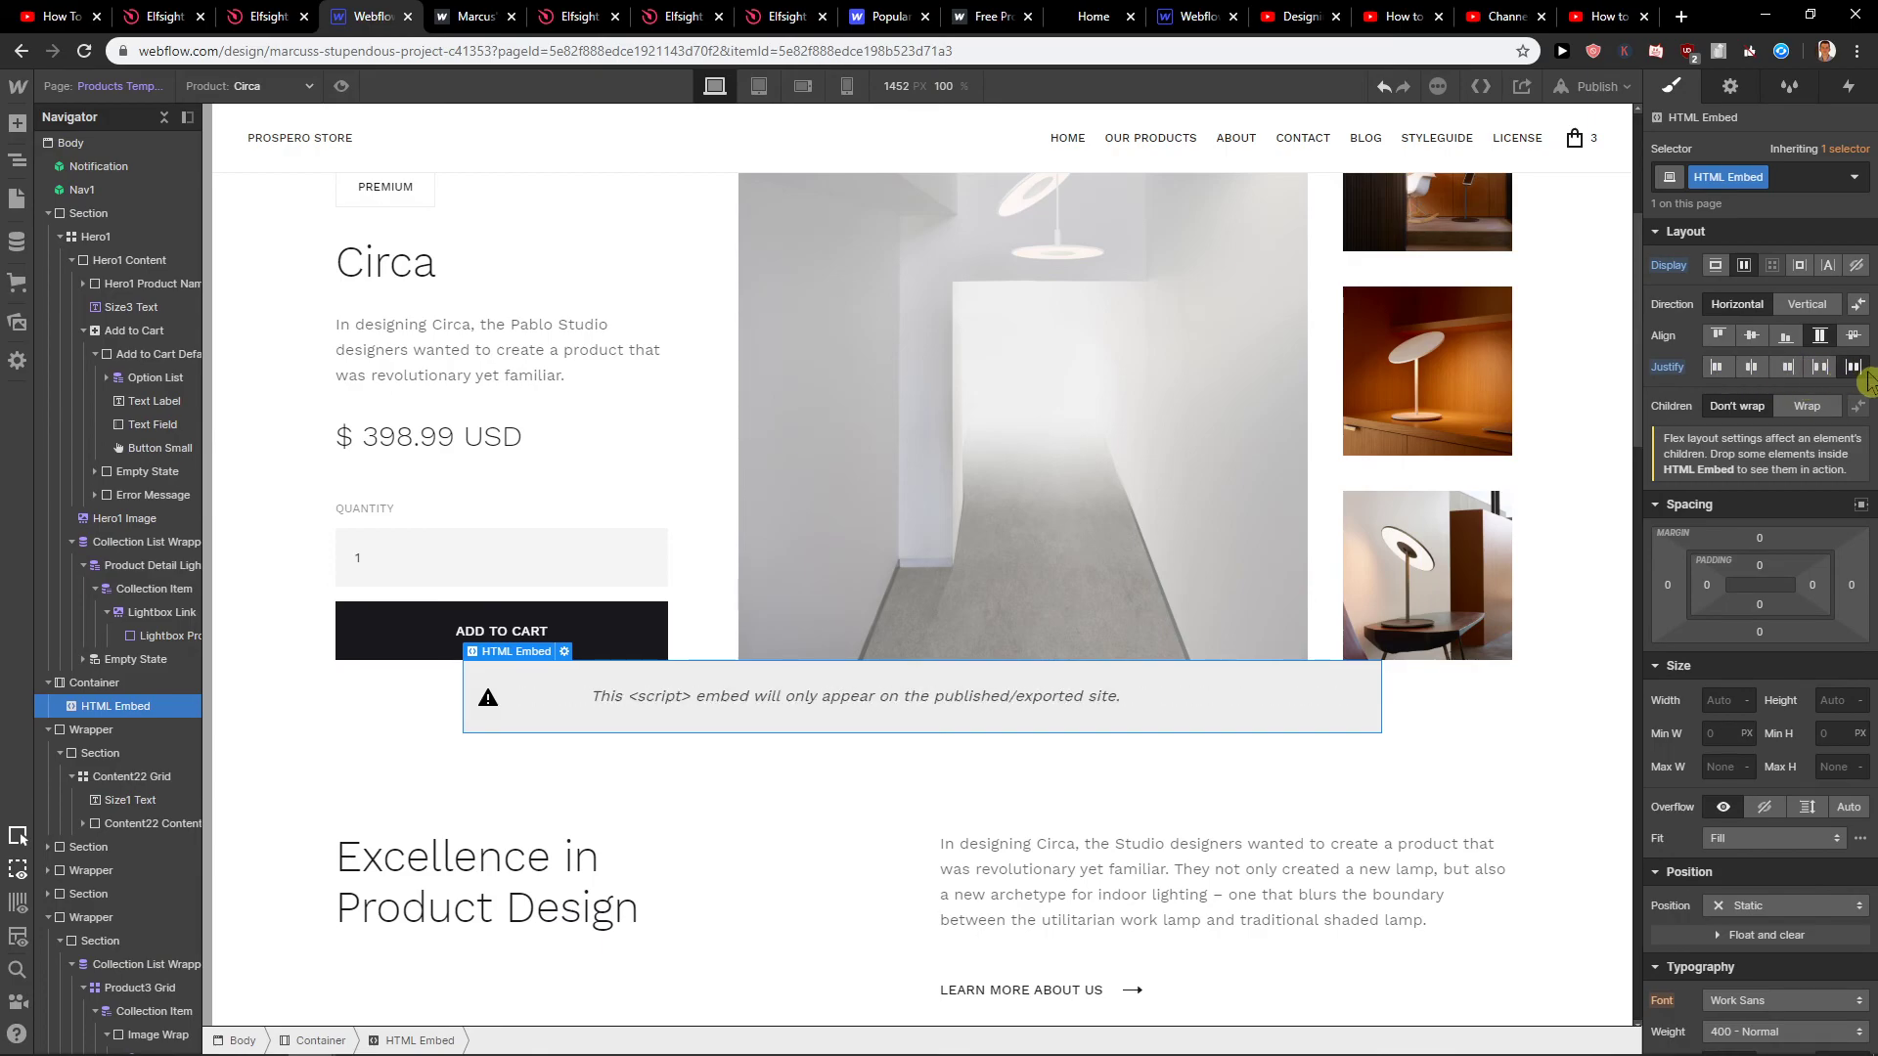
{"action": "left_click", "coordinate": [1717, 368]}
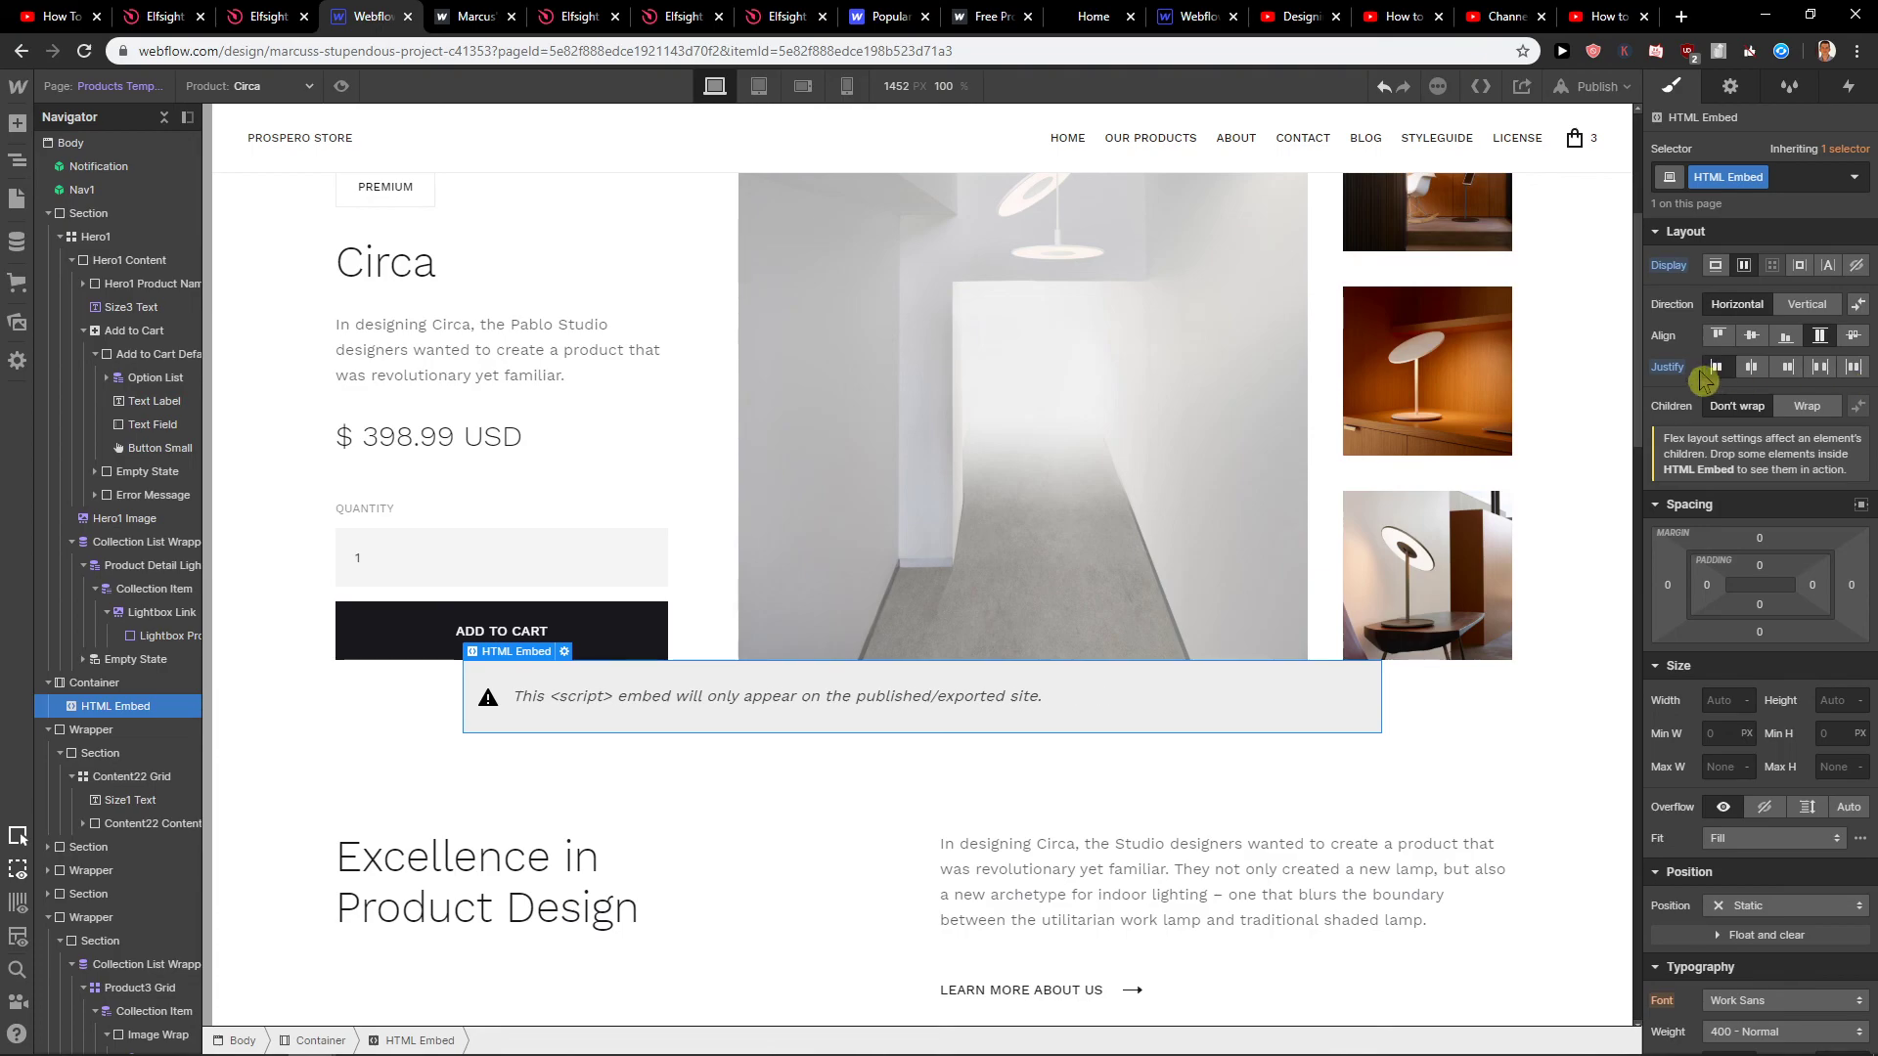
{"action": "left_click", "coordinate": [1717, 264]}
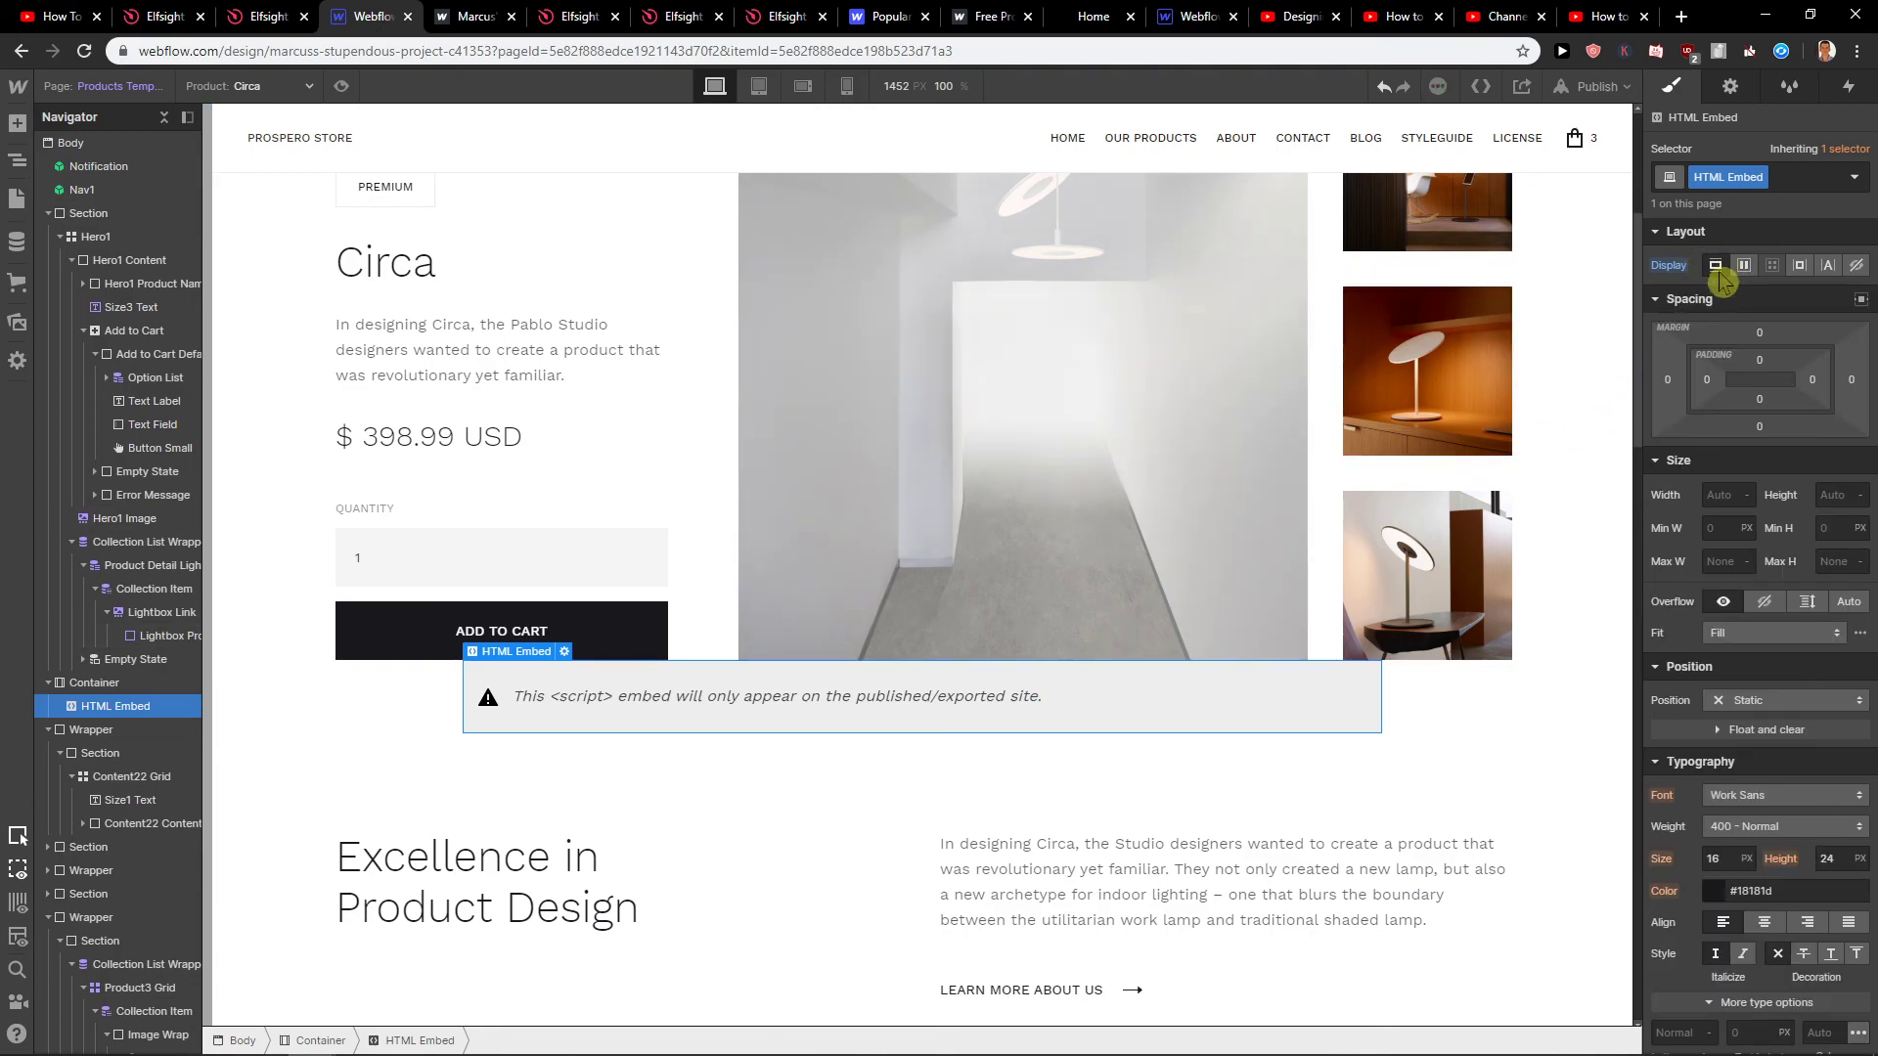
{"action": "scroll", "coordinate": [1018, 617], "scroll_direction": "down", "scroll_amount": 2}
{"action": "scroll", "coordinate": [754, 690], "scroll_direction": "up", "scroll_amount": 2}
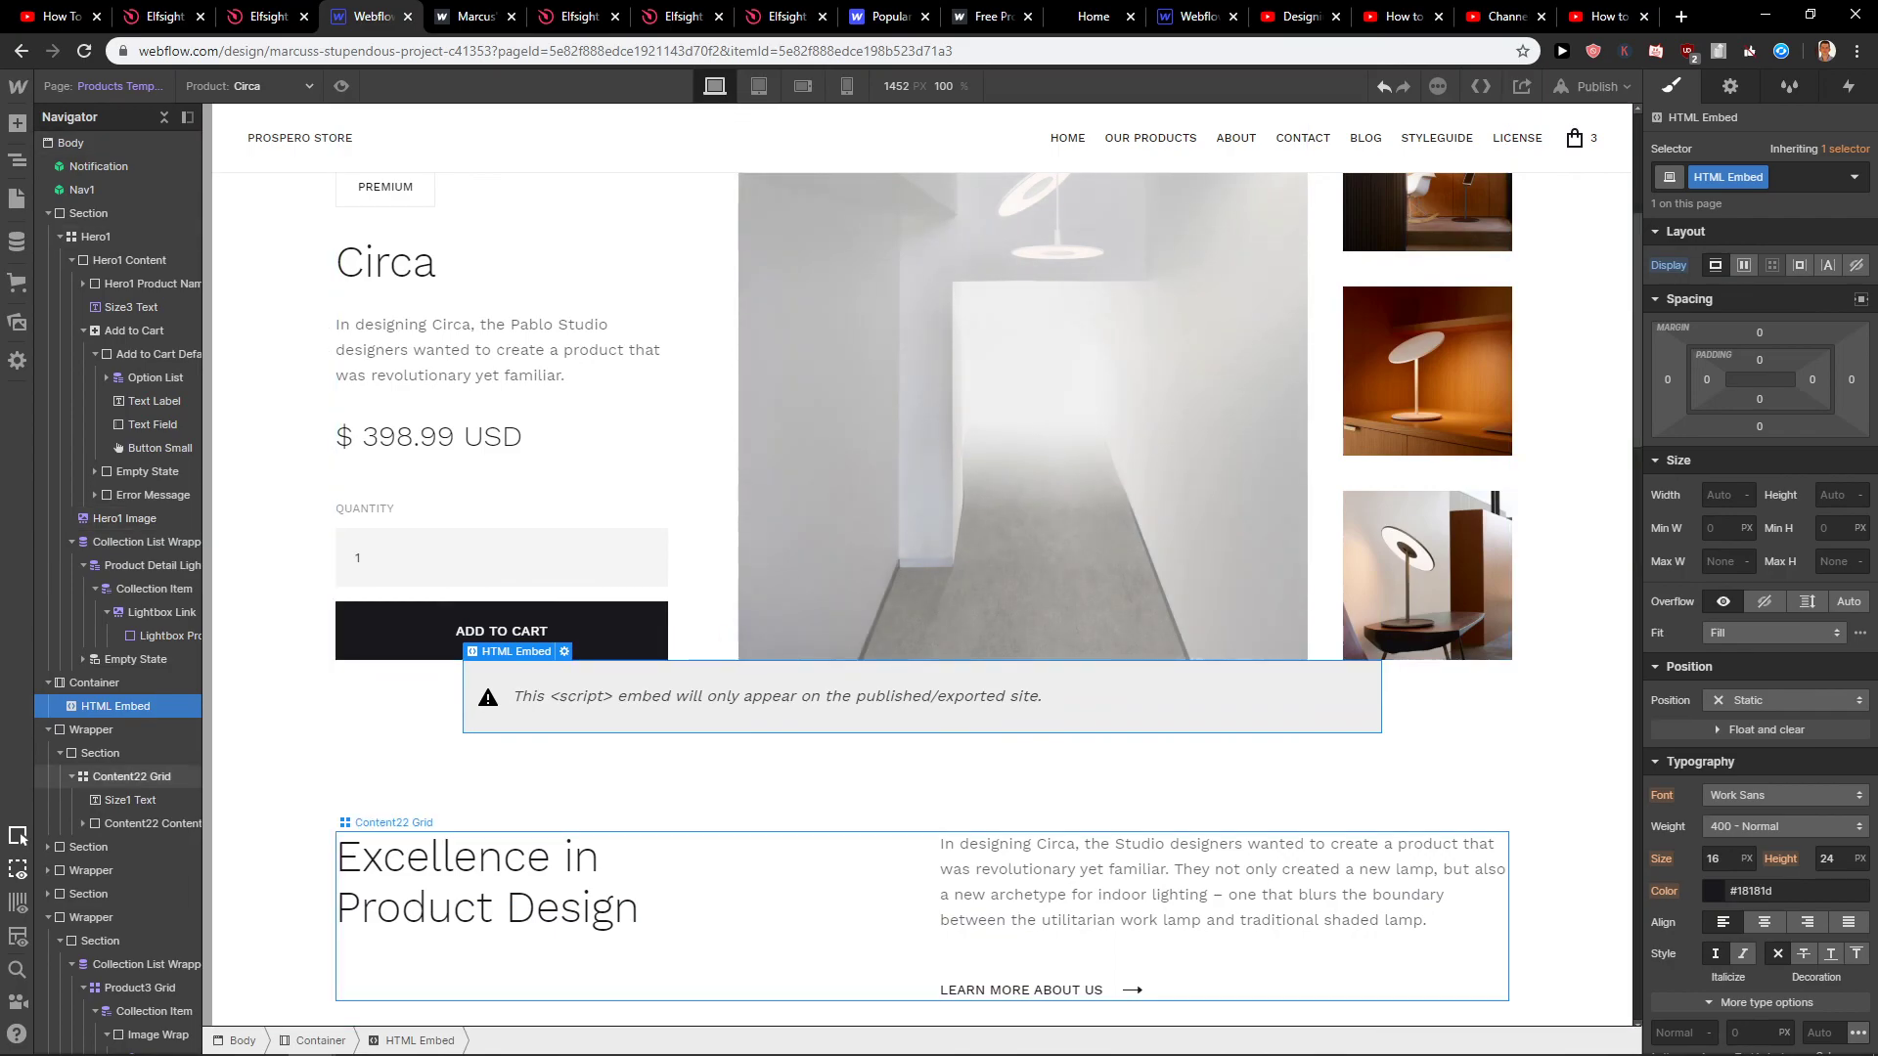